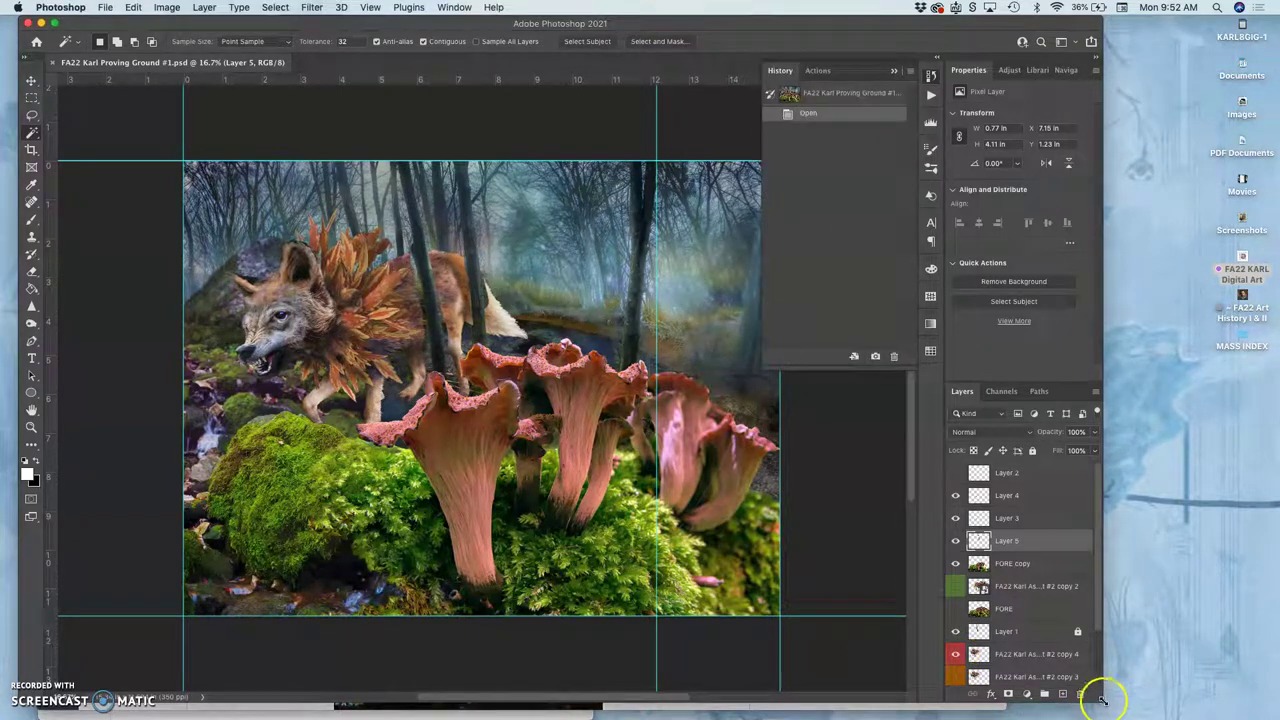
Enlarge the application window and compare the wolf composite with Layer 5 and Layer 4 each hidden and shown.
left_click_drag(1103, 702, 1208, 716)
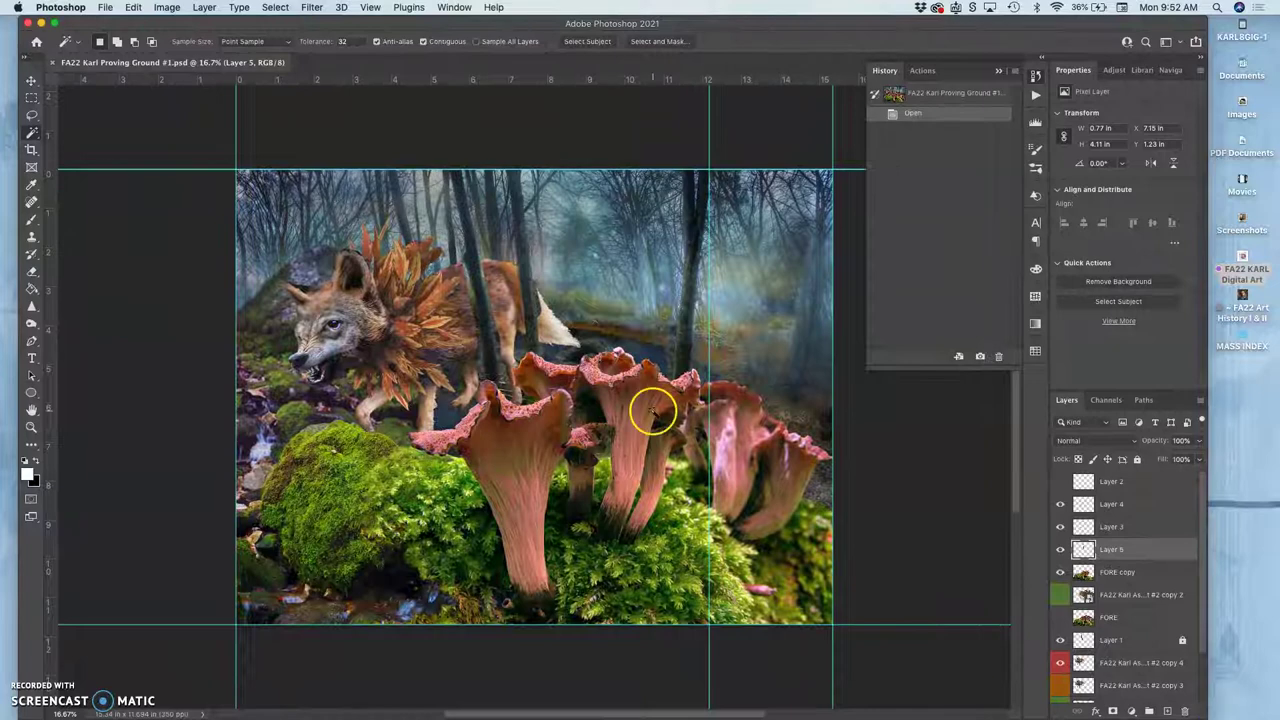
scroll(652, 413, "up", 4)
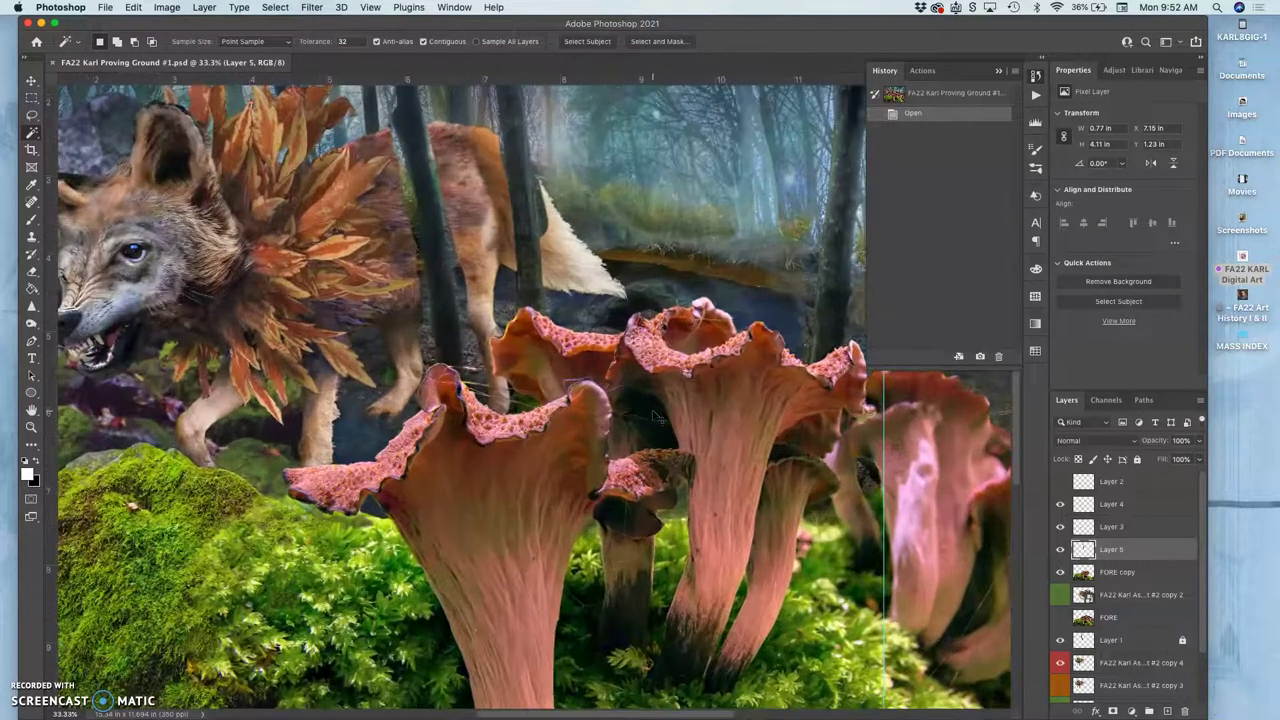
scroll(594, 340, "up", 3)
scroll(594, 340, "left", 4)
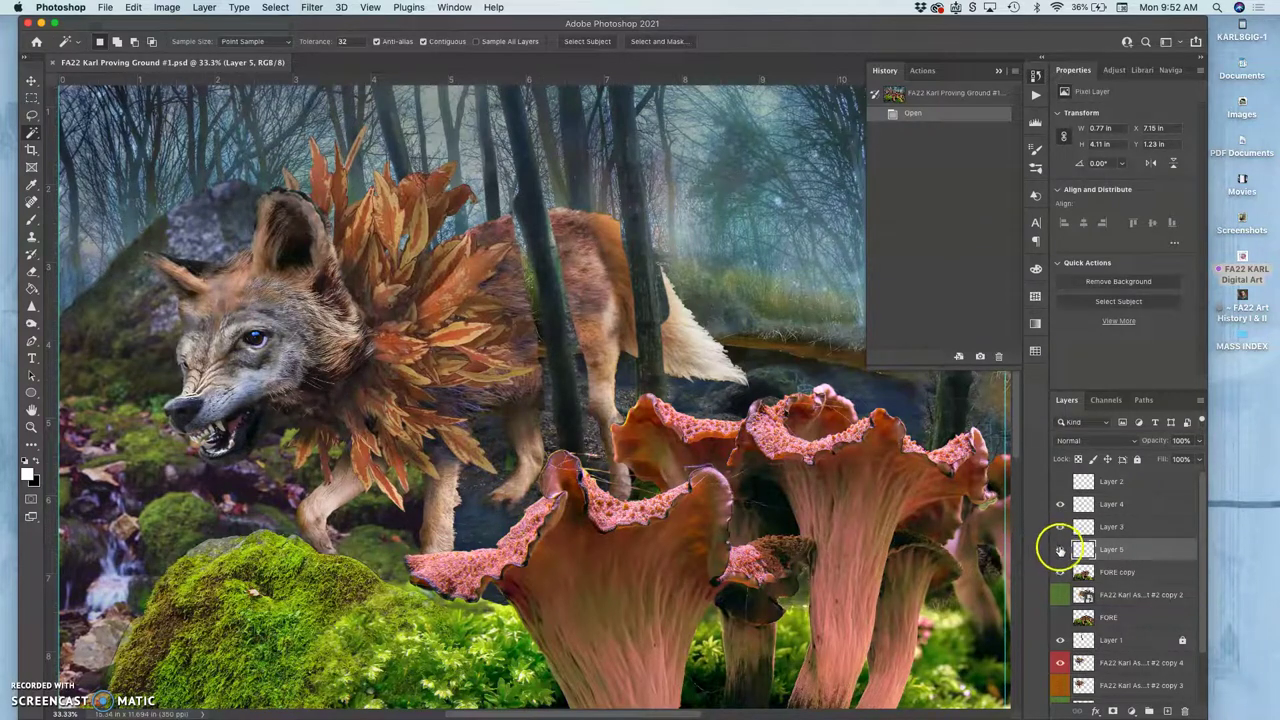
left_click(1060, 549)
left_click(1060, 549)
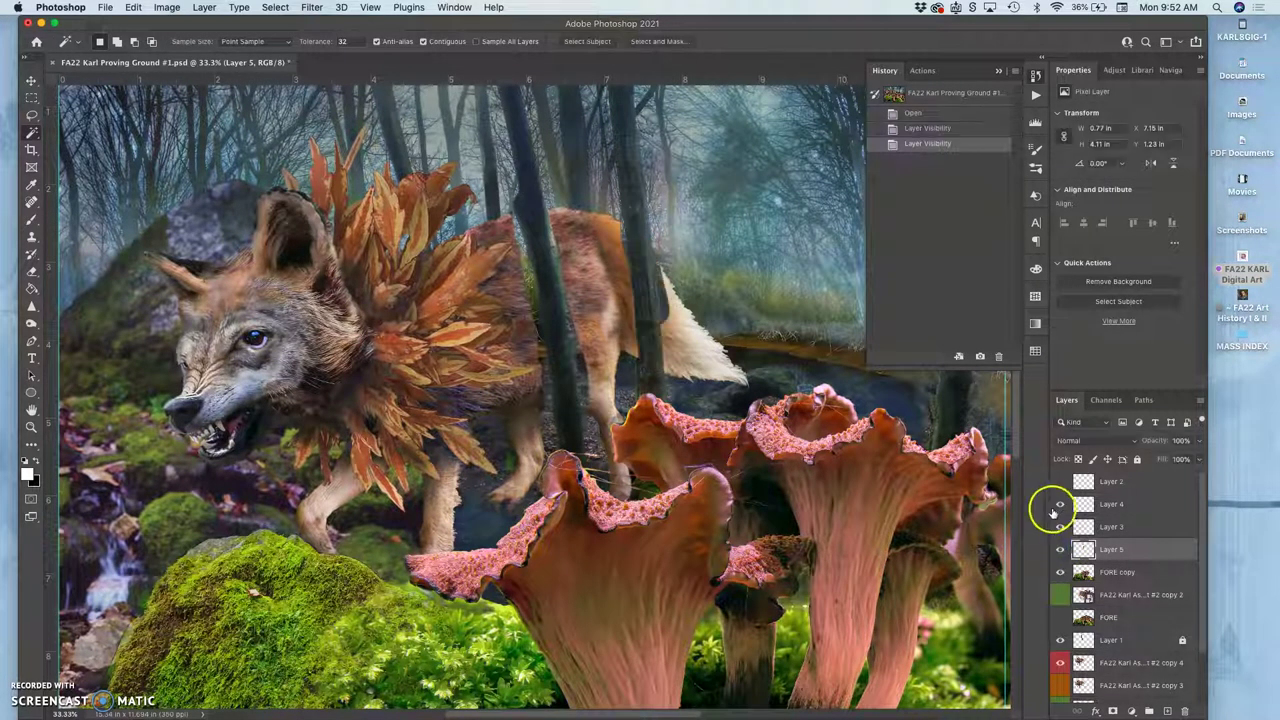
left_click(1060, 504)
left_click(1061, 506)
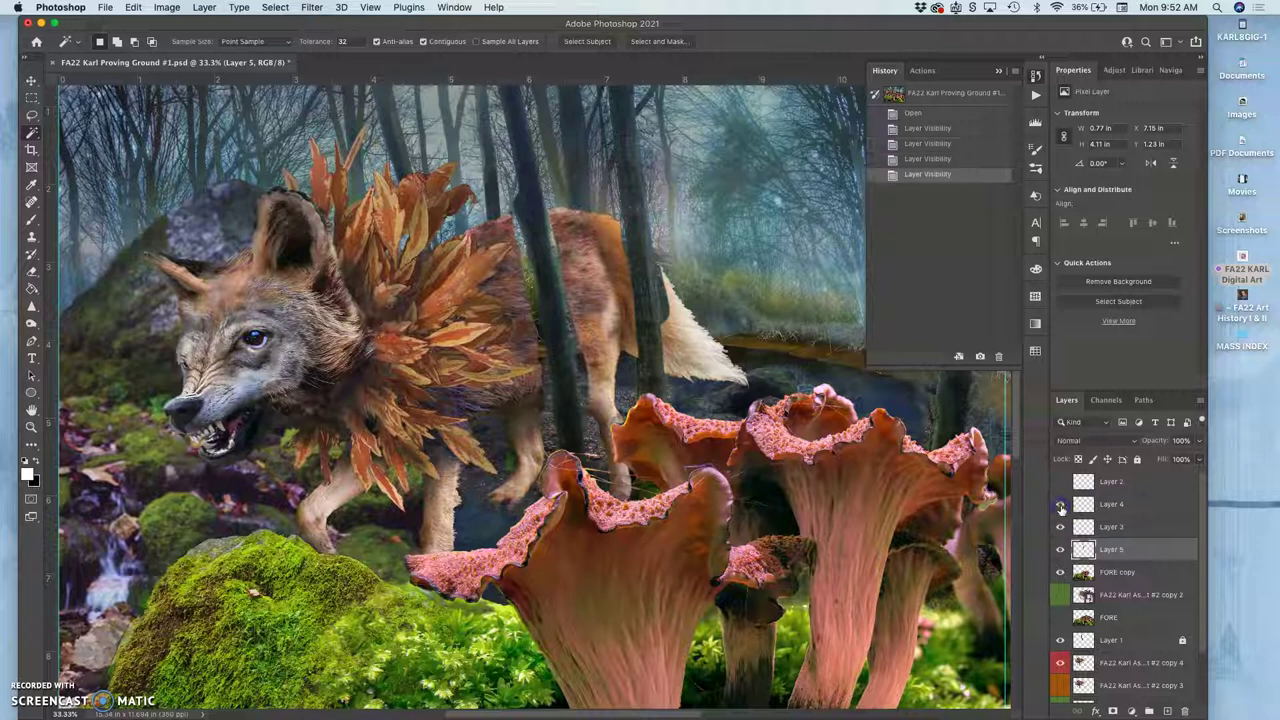
left_click(1061, 506)
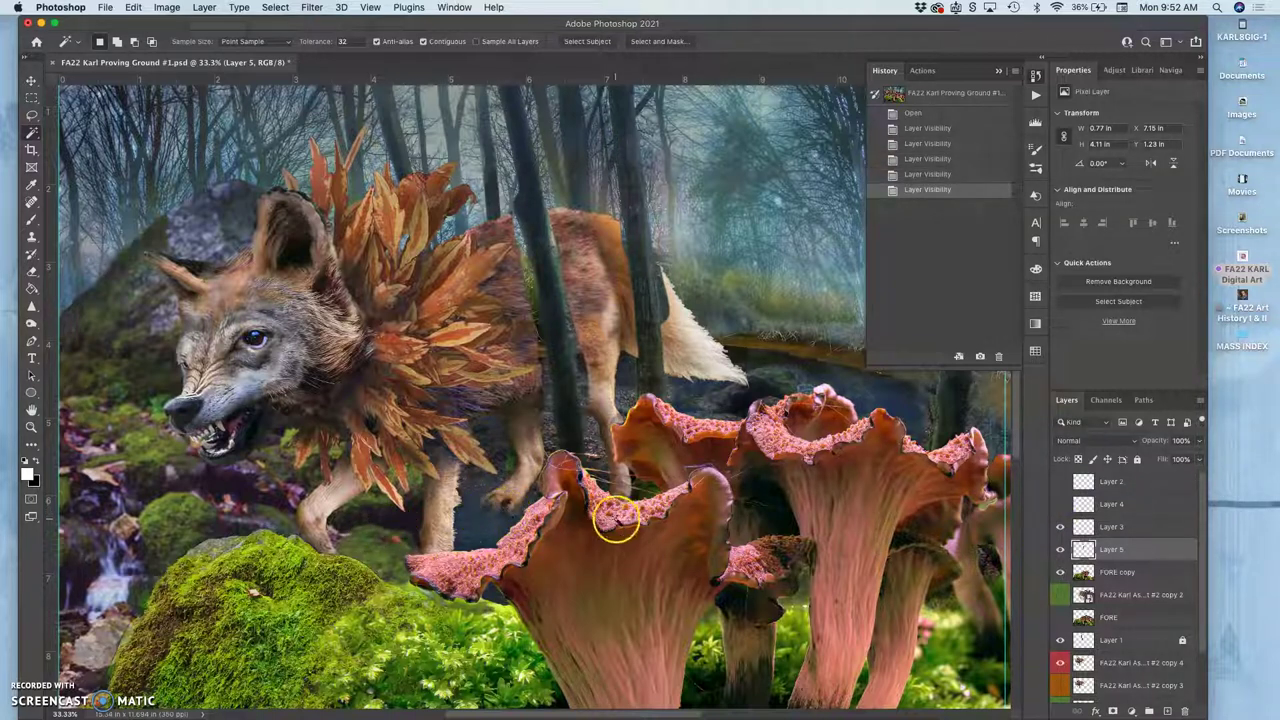
left_click(1061, 508)
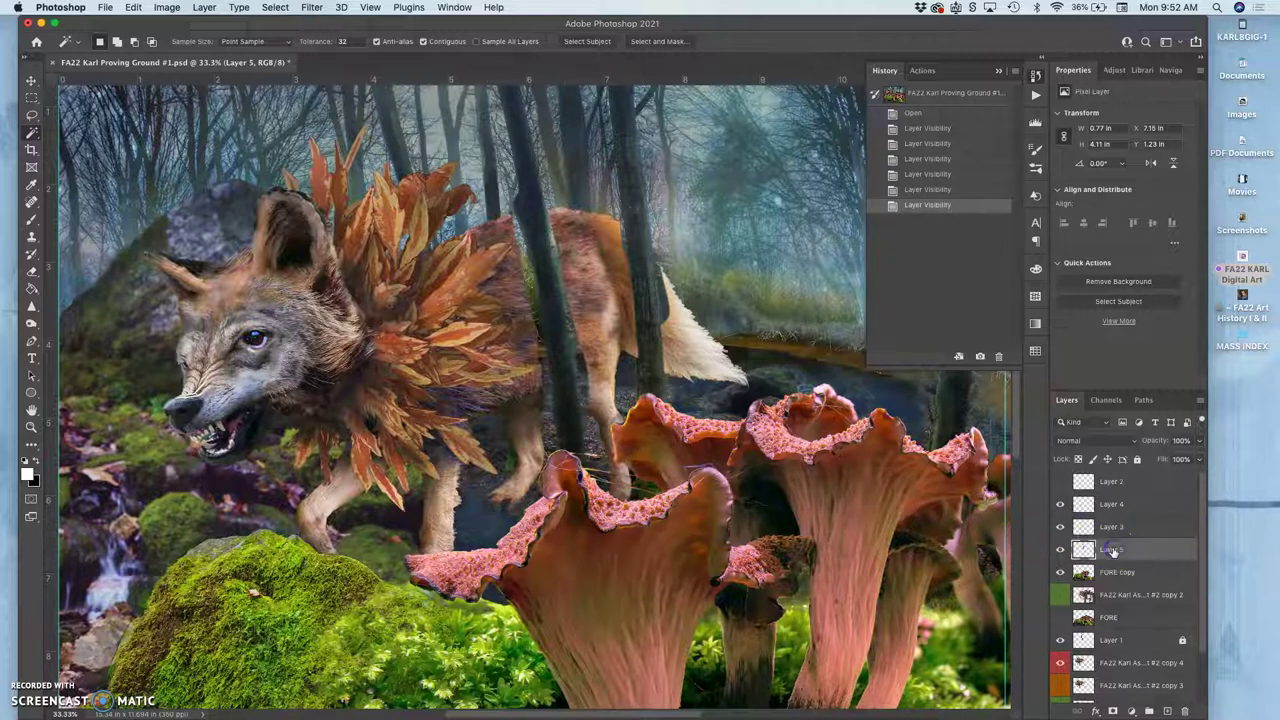
Examine the wolf's raised paw beside the mushroom up close, hiding and showing Layer 5 and Layer 3.
key("super+plus")
key("super+plus")
key("super+plus")
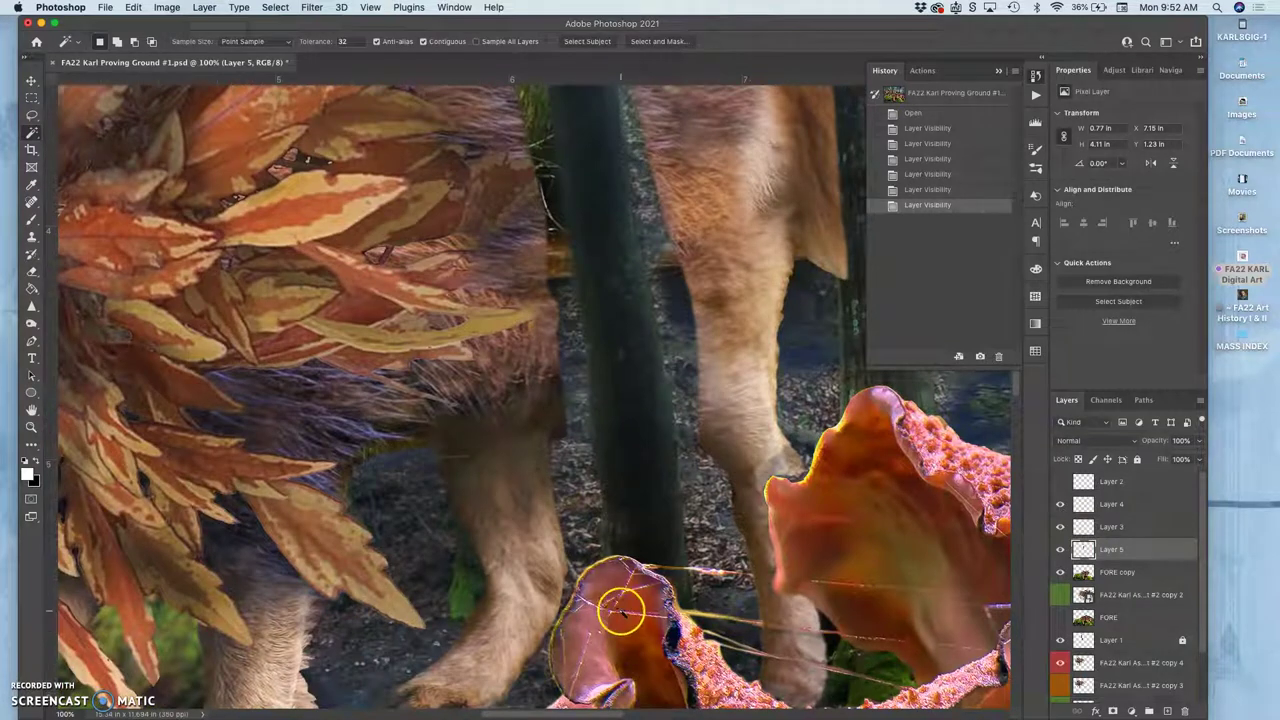
scroll(429, 534, "down", 5)
scroll(429, 534, "left", 2)
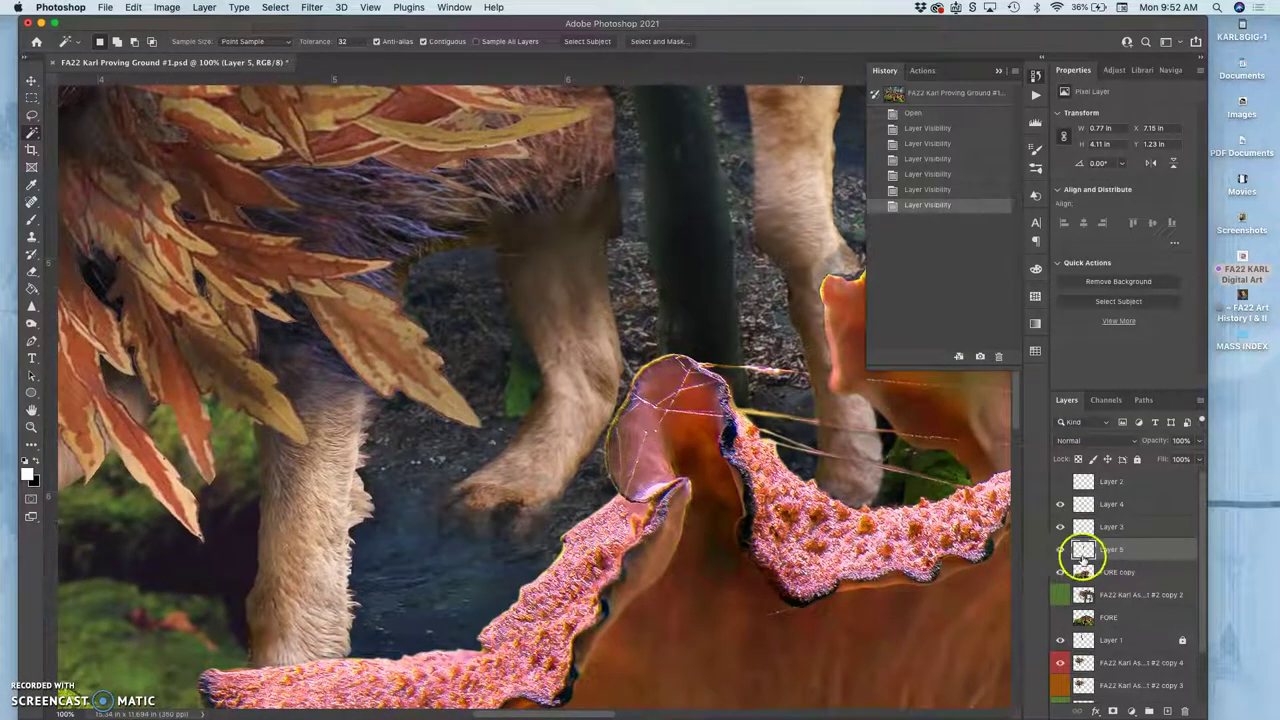
left_click(1060, 549)
left_click(1061, 550)
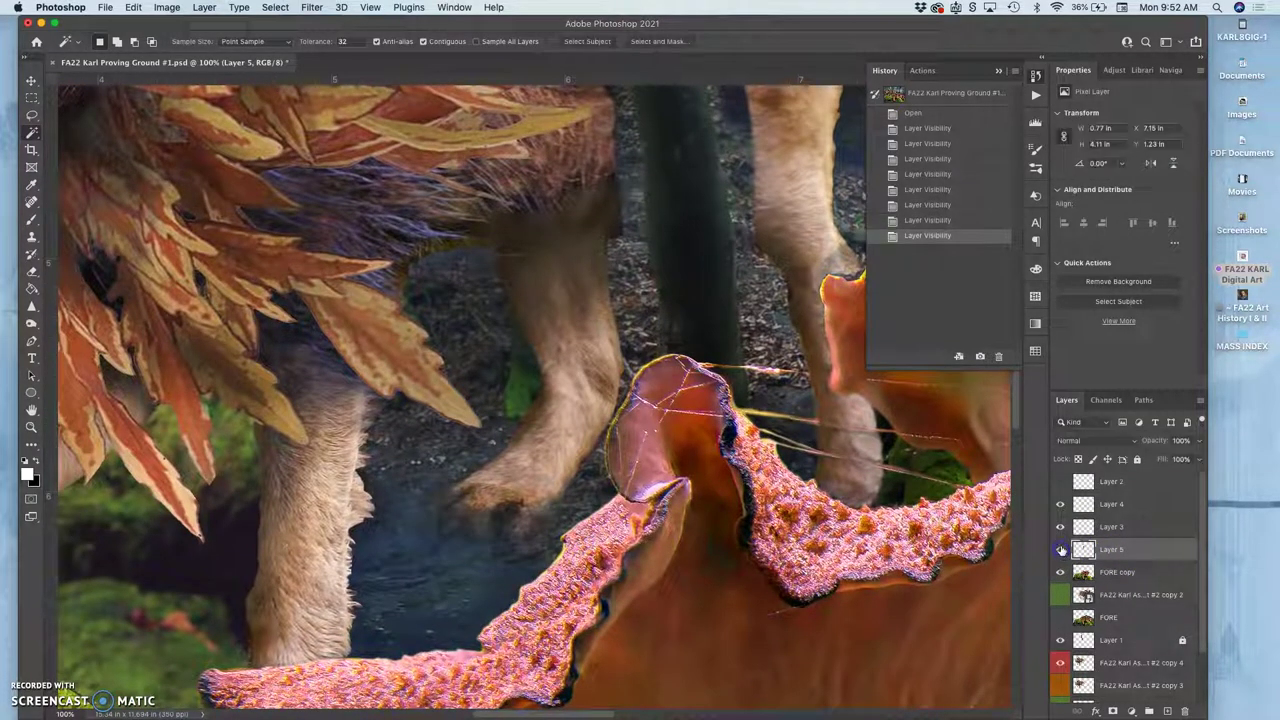
left_click(1061, 525)
left_click(1061, 525)
left_click(1061, 525)
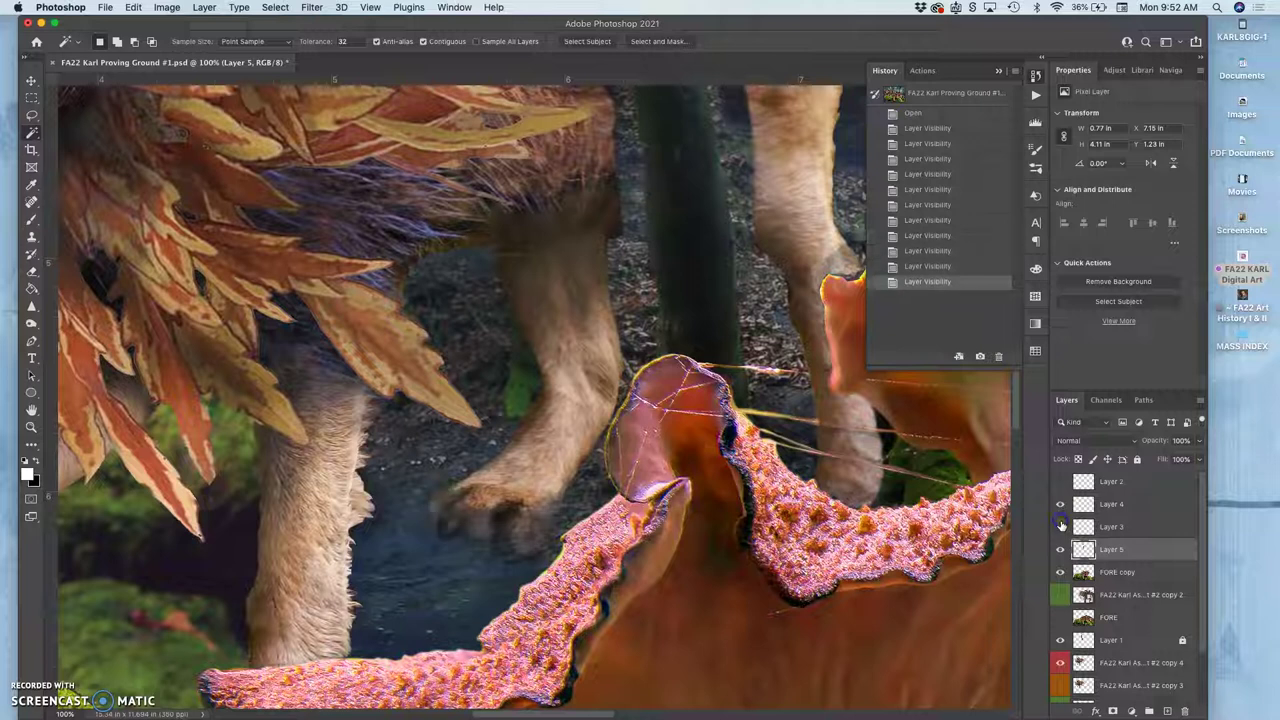
left_click(1061, 525)
left_click(1061, 525)
left_click(1061, 525)
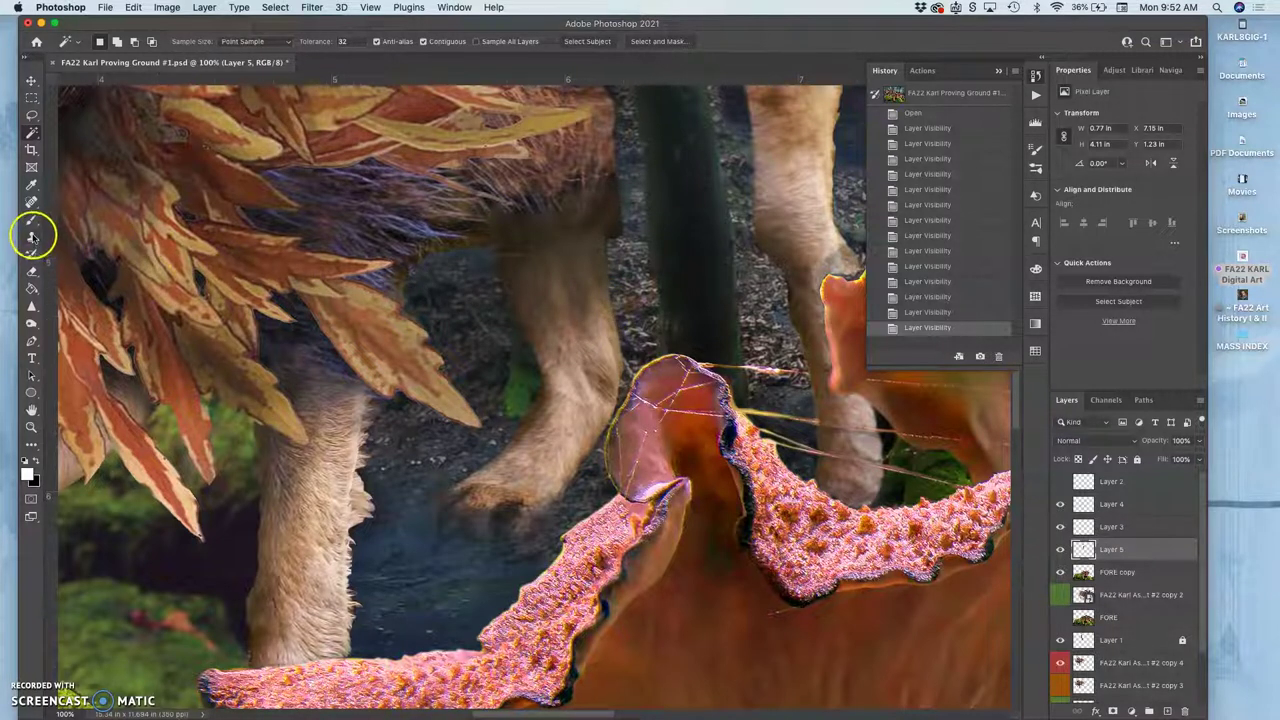
Clone-stamp over the raised paw on Layer 5, sampling Current Layer only at 47% opacity.
left_click(32, 237)
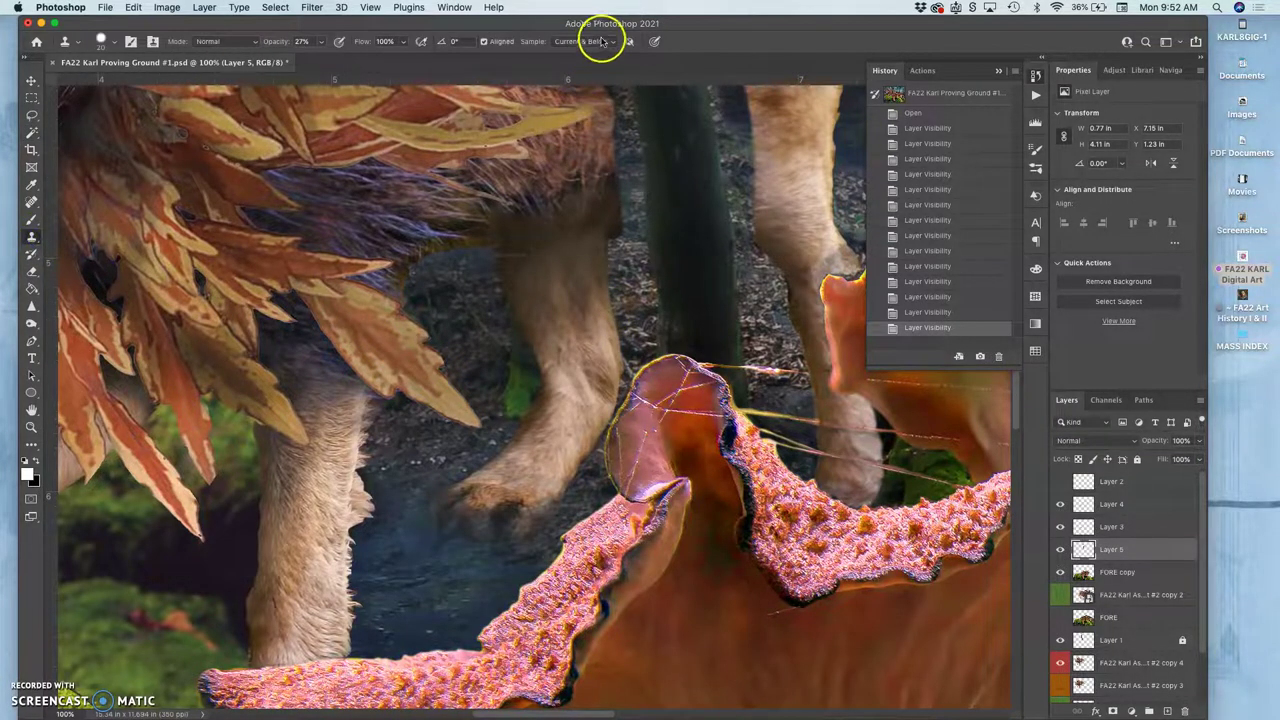
left_click(603, 43)
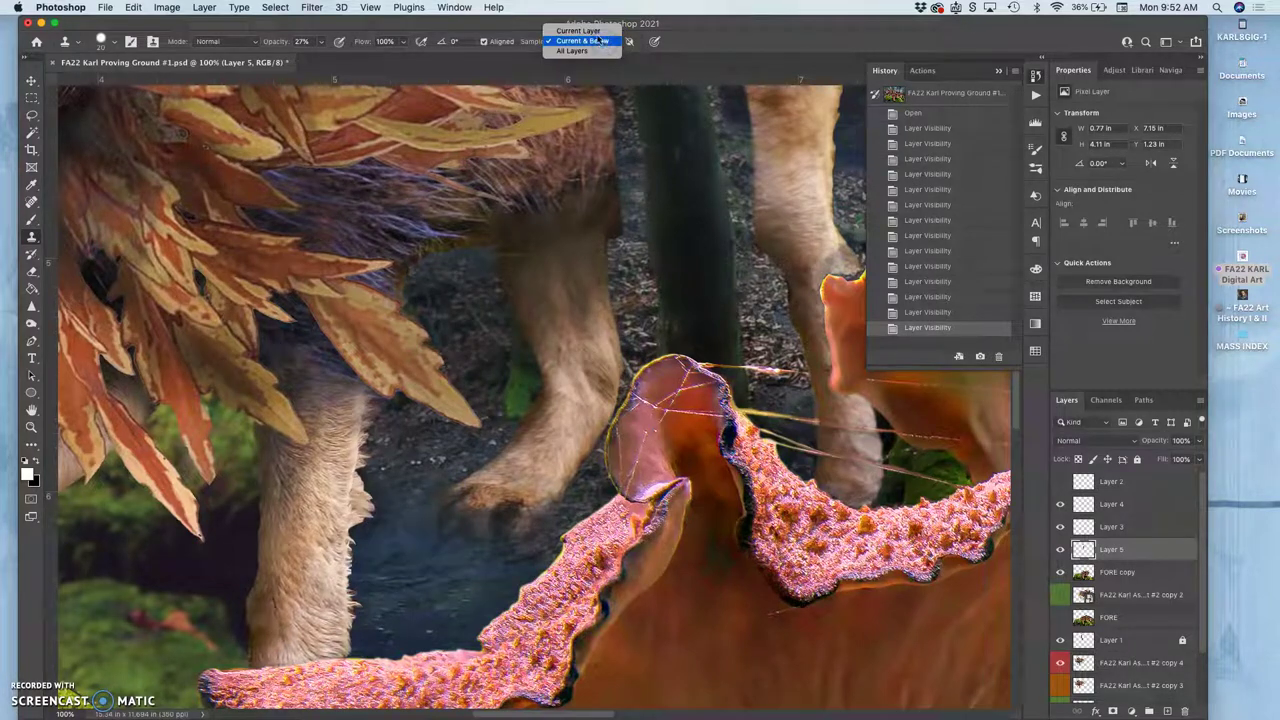
left_click(578, 30)
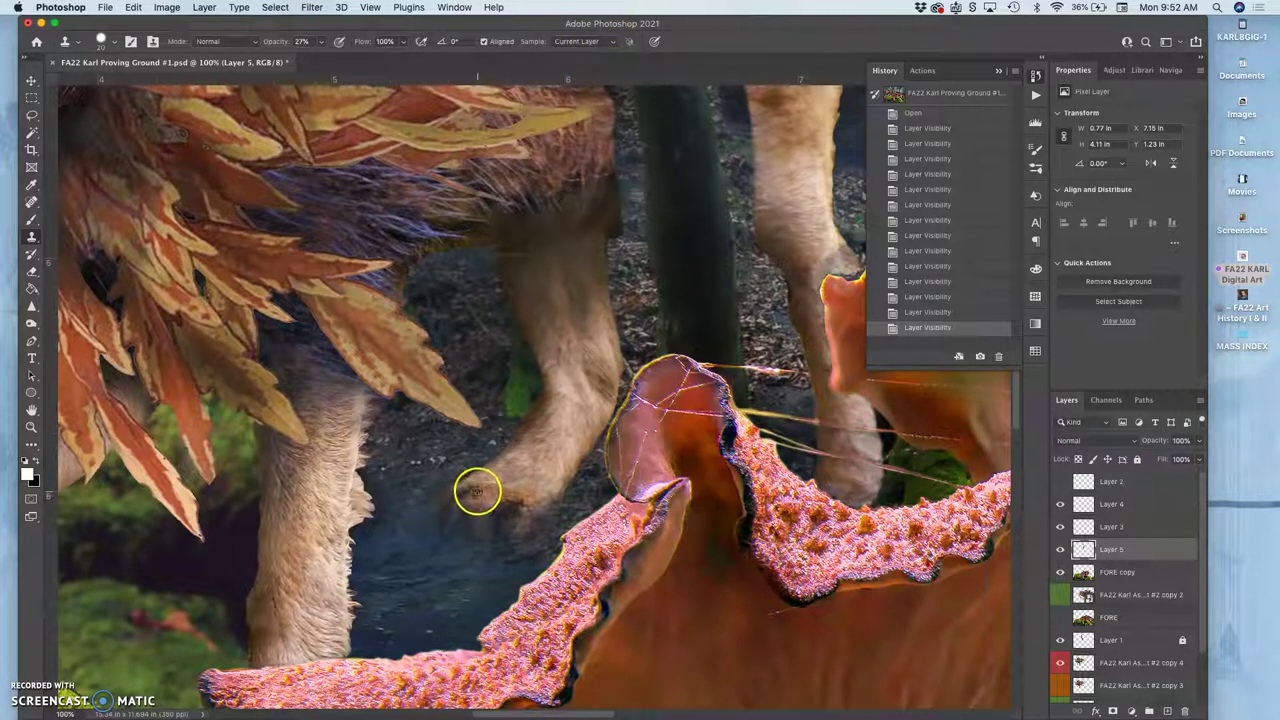
left_click(324, 41)
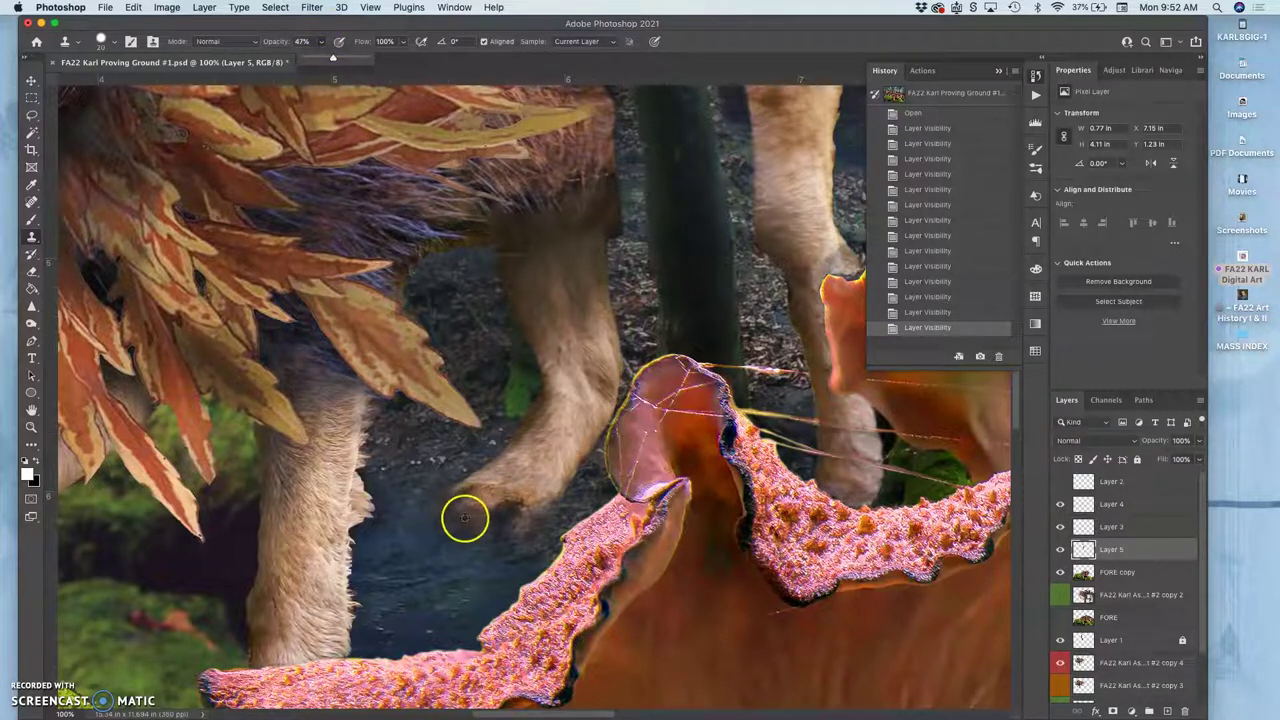
left_click_drag(457, 511, 479, 498)
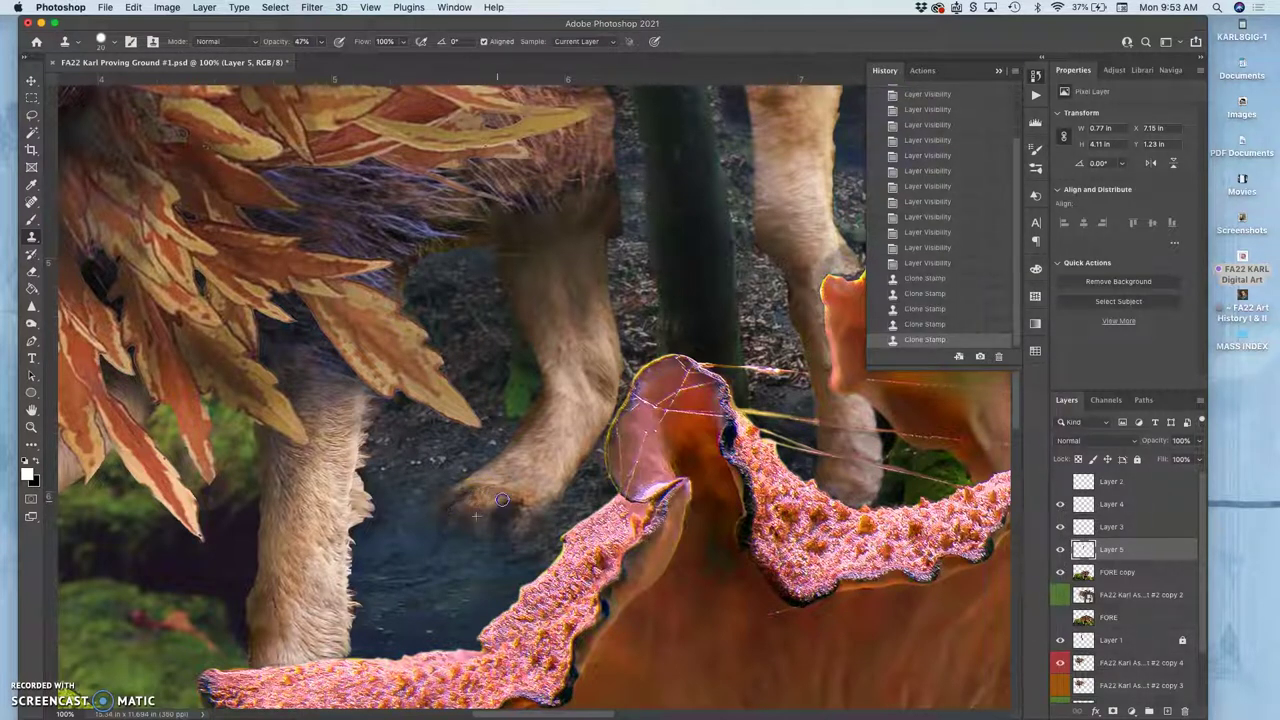
Check what FORE copy, Layer 3 and Layer 4 contribute around the paw by hiding and reshowing them.
left_click(1060, 572)
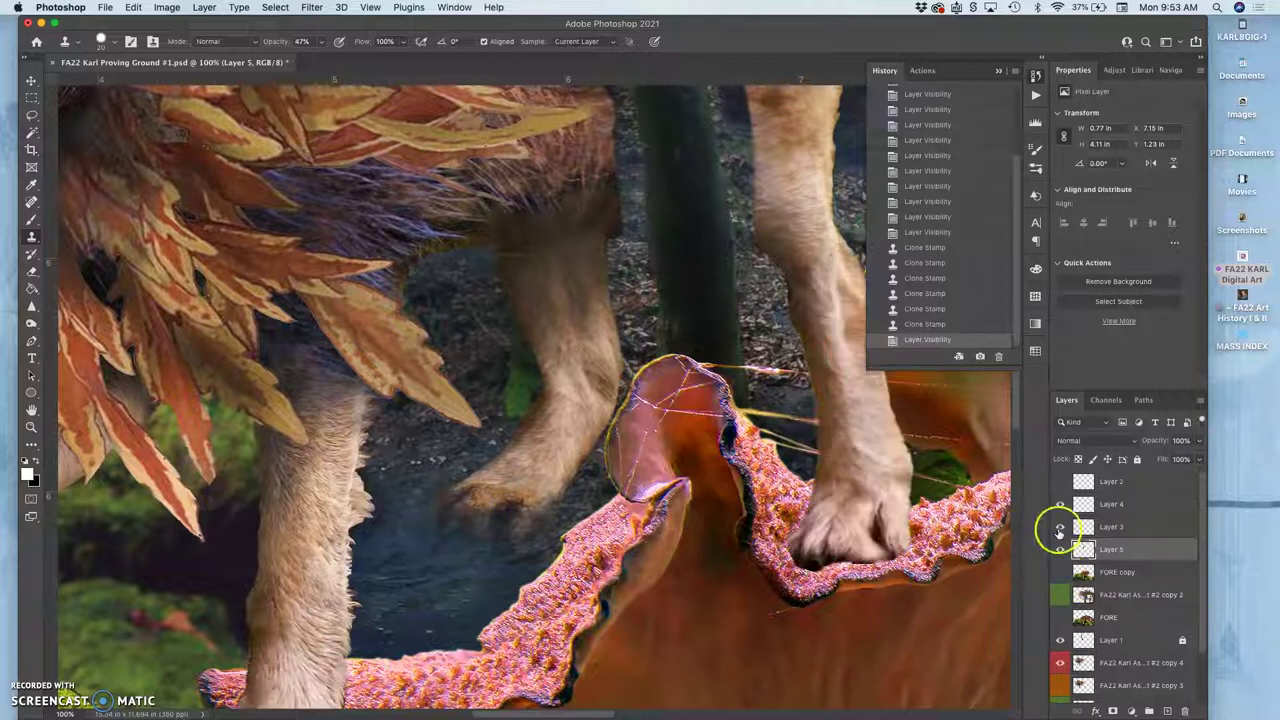
left_click(1060, 526)
left_click(1060, 504)
left_click(1060, 504)
left_click(1060, 526)
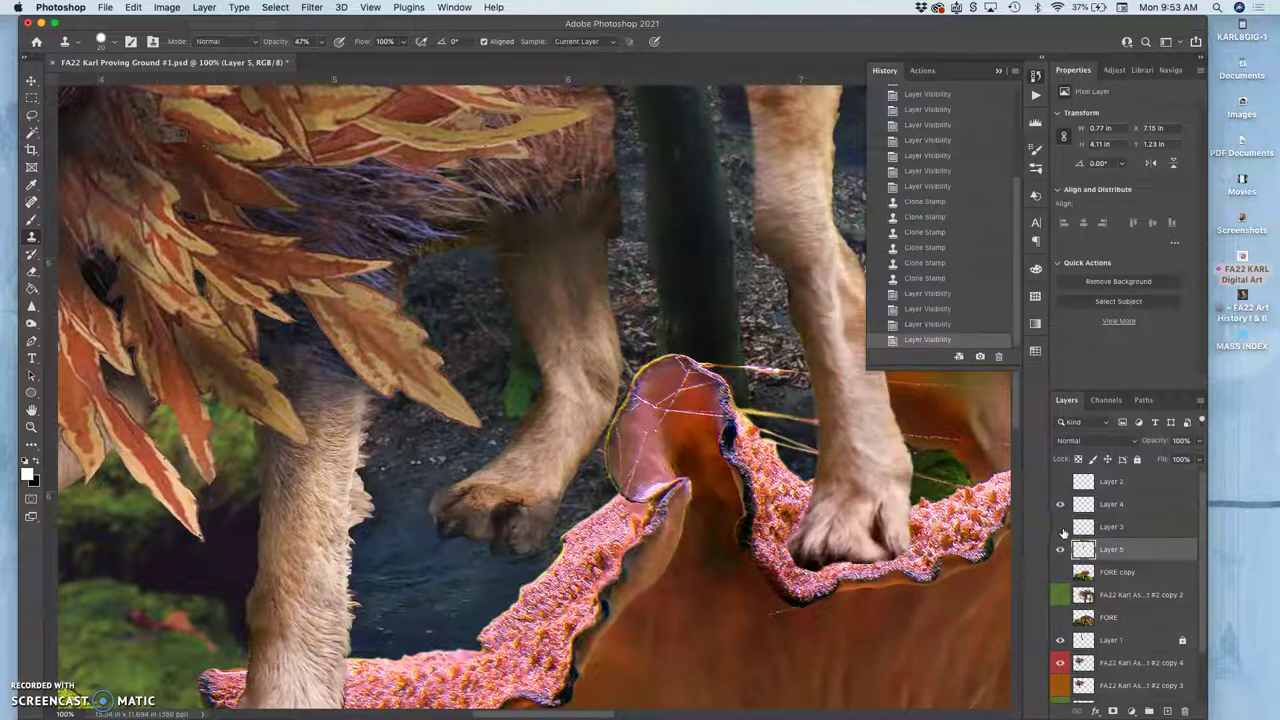
left_click(1060, 572)
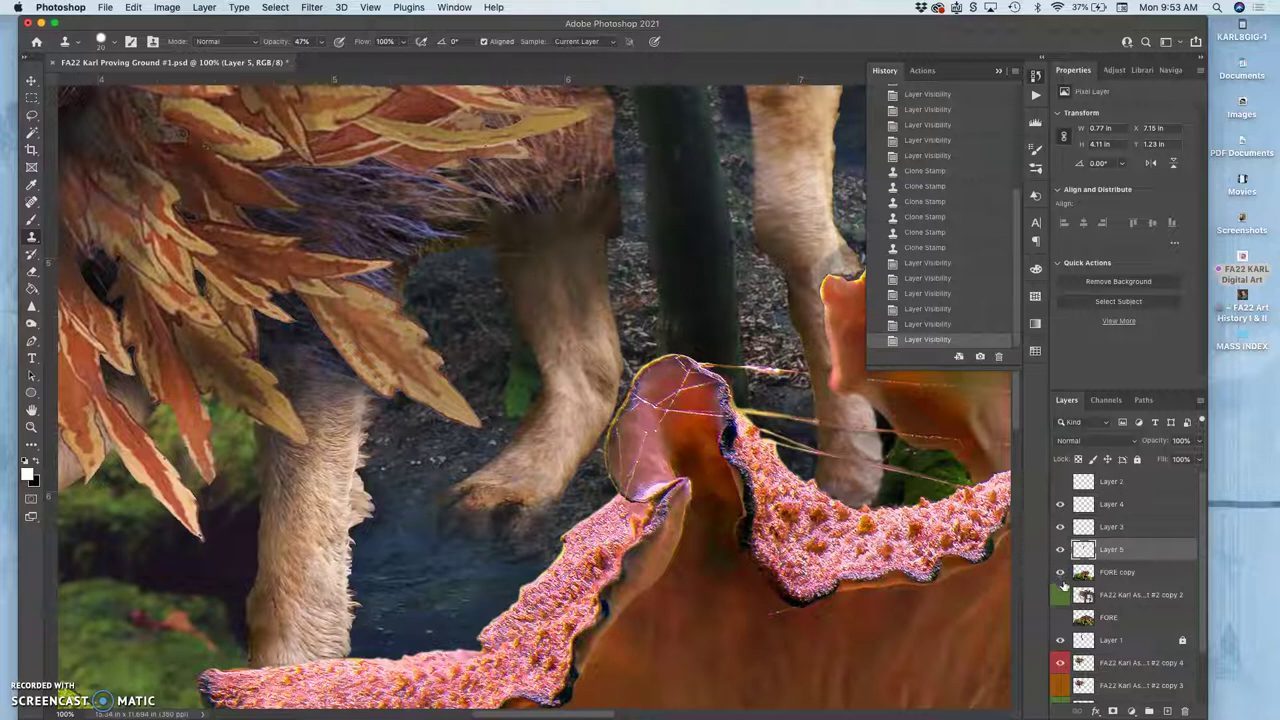
left_click(1062, 526)
left_click(1062, 526)
Clone-stamp over the toes and edge of the raised paw on Layer 3.
left_click(1097, 529)
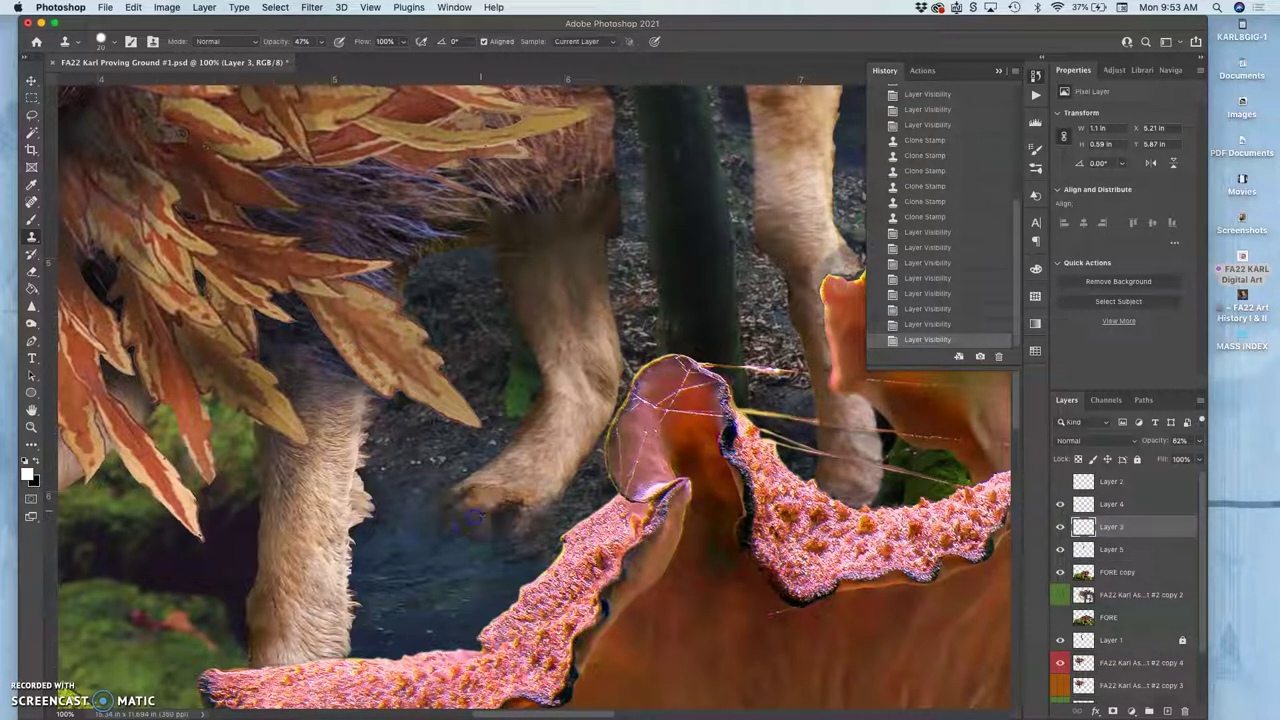
left_click(534, 498)
left_click(527, 508)
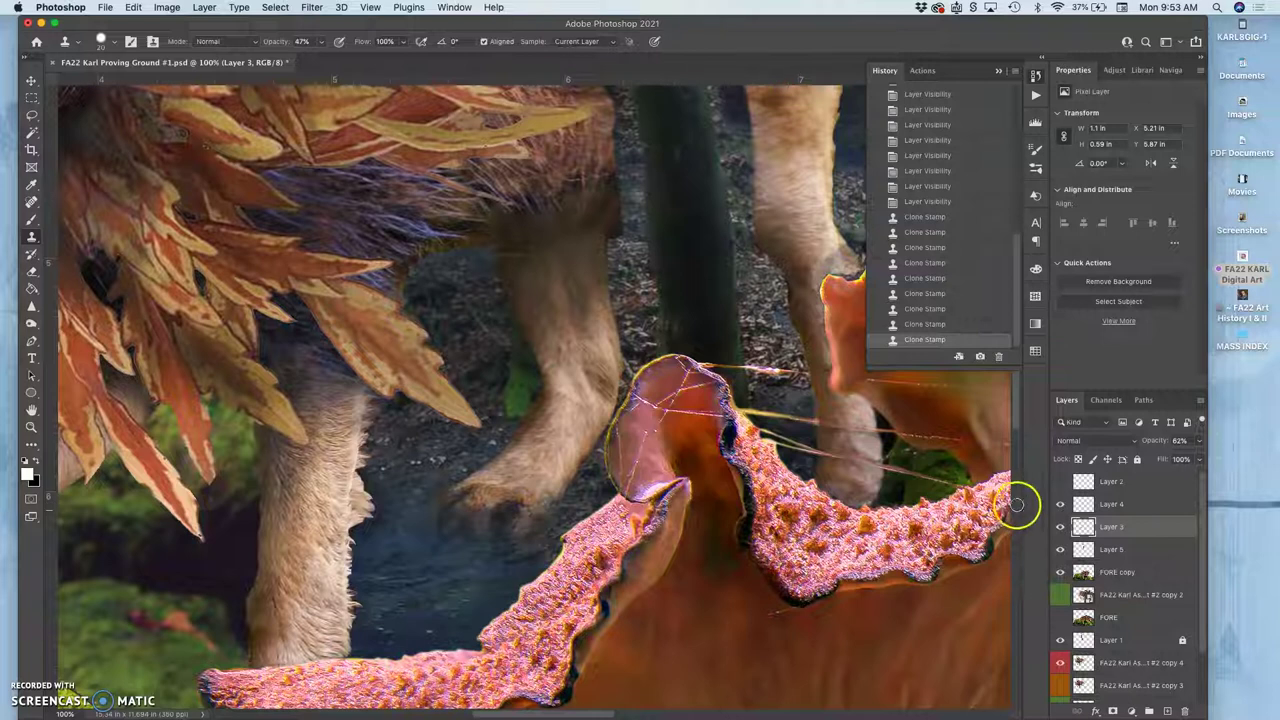
Check Layer 4's contribution by hiding and showing it, and clone-stamp over the raised paw and its lower leg on that layer.
left_click(1060, 504)
left_click(1060, 504)
left_click(1105, 505)
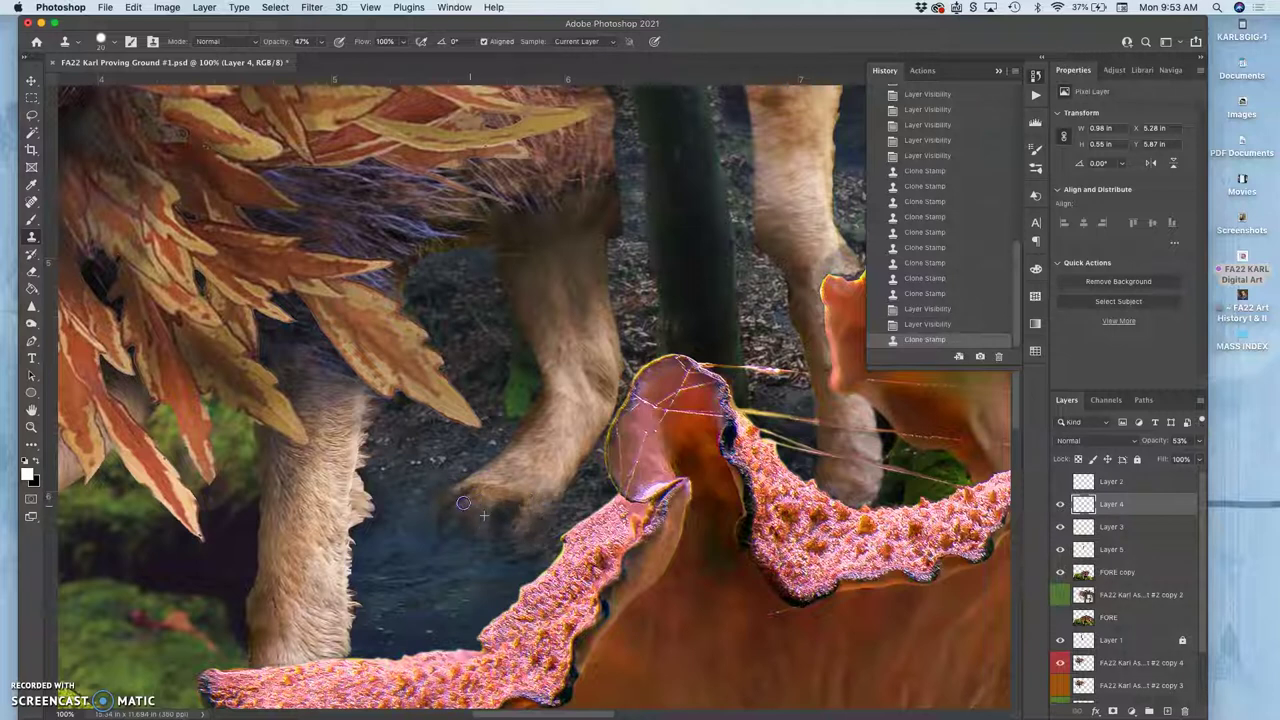
left_click_drag(471, 492, 472, 482)
left_click(464, 488)
left_click(534, 500)
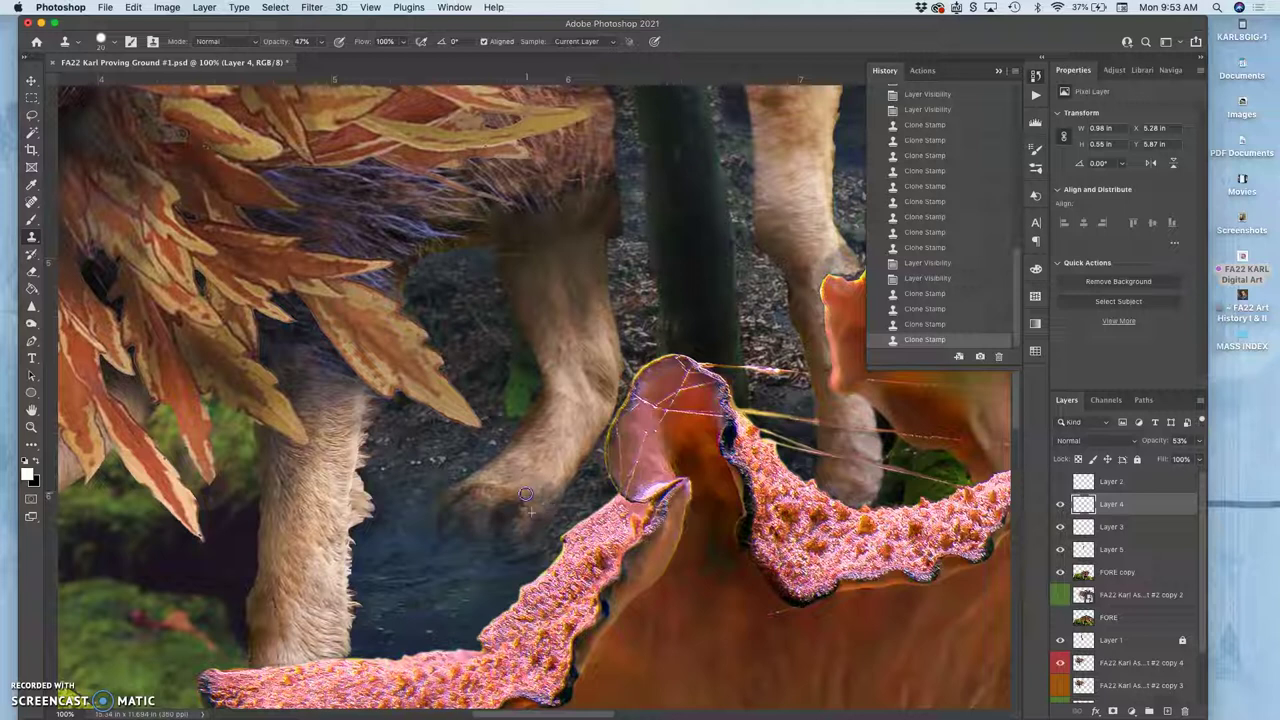
left_click_drag(567, 475, 583, 460)
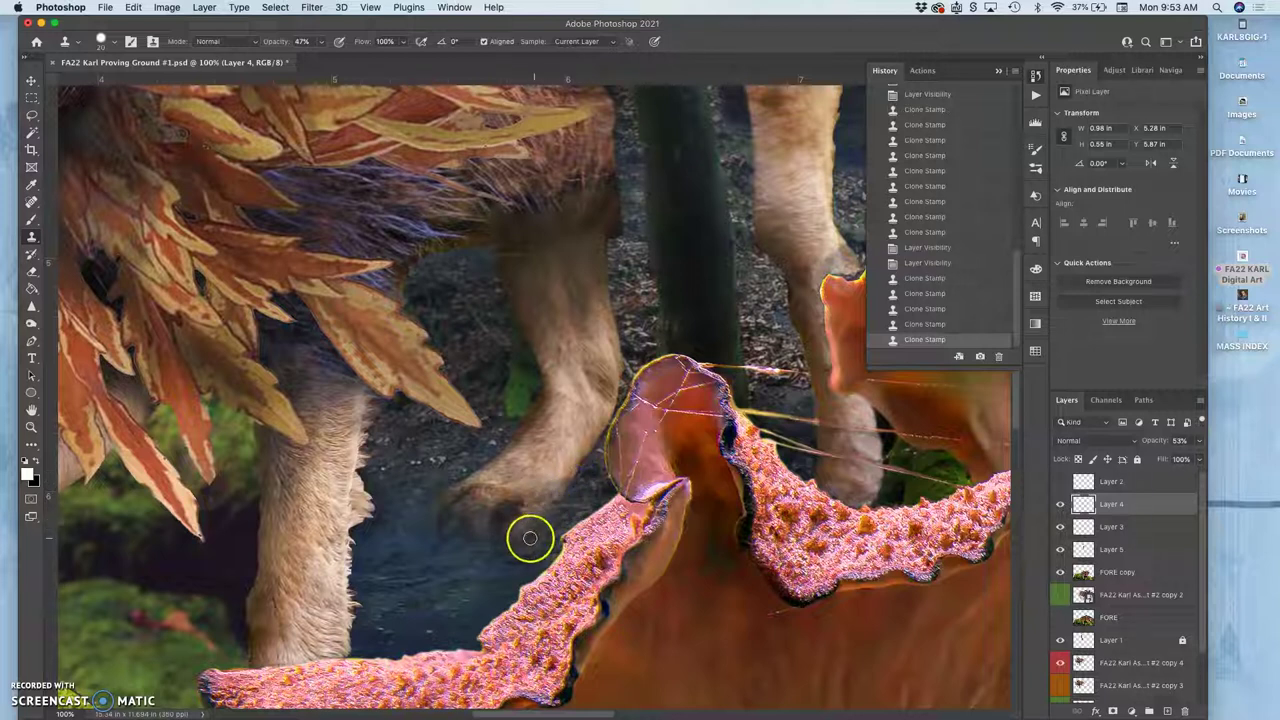
Clone-stamp the area between the wolf's belly and leg on Layer 4, comparing the retouching with the layer hidden and shown.
left_click(521, 393)
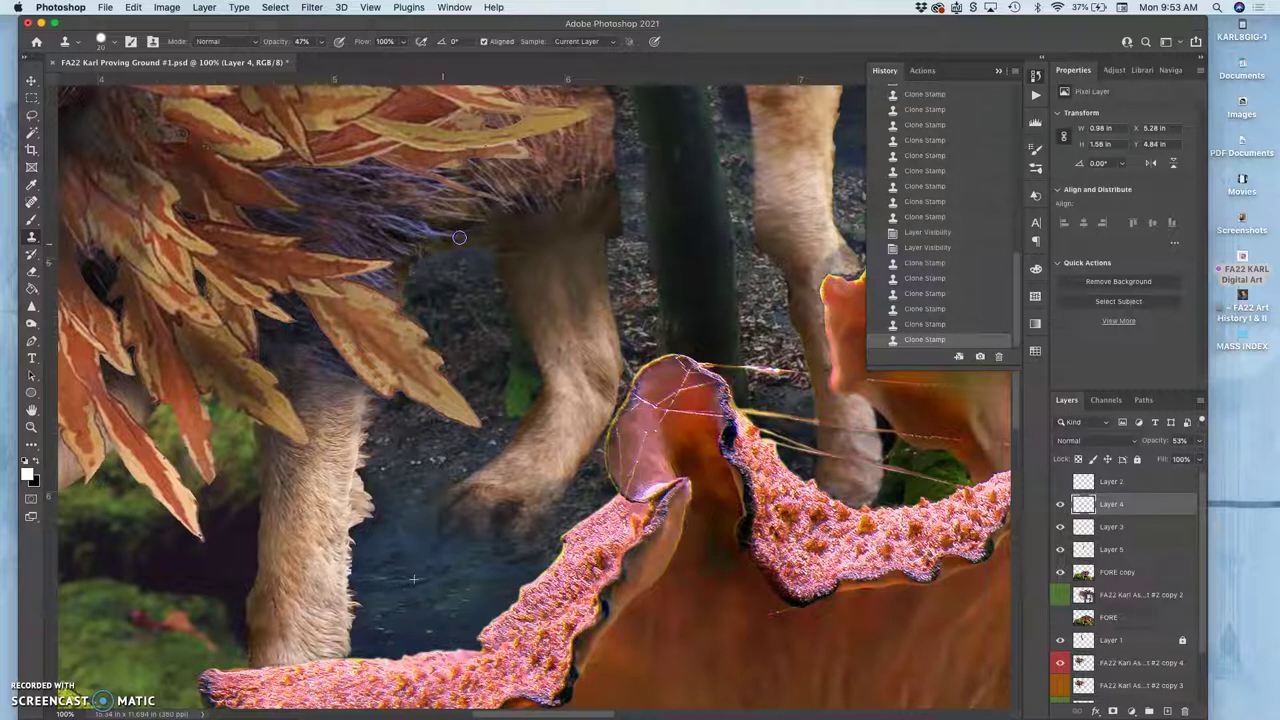
left_click_drag(465, 235, 458, 244)
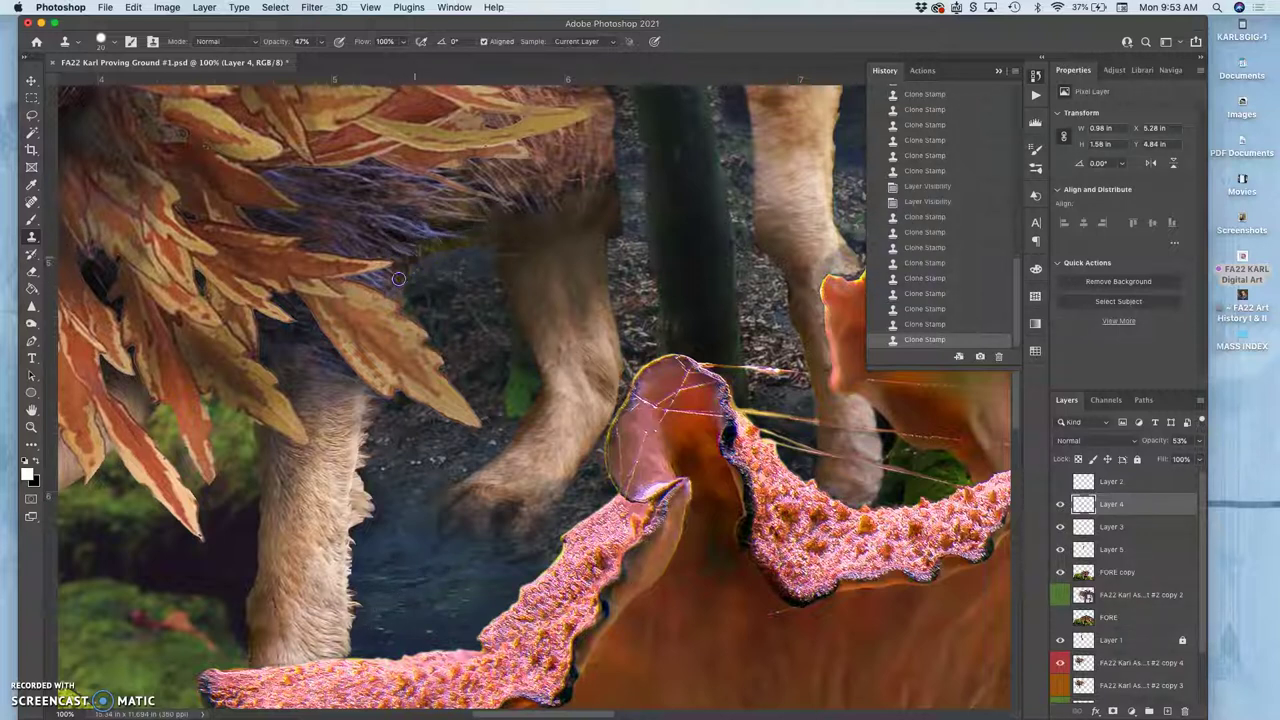
left_click(893, 440)
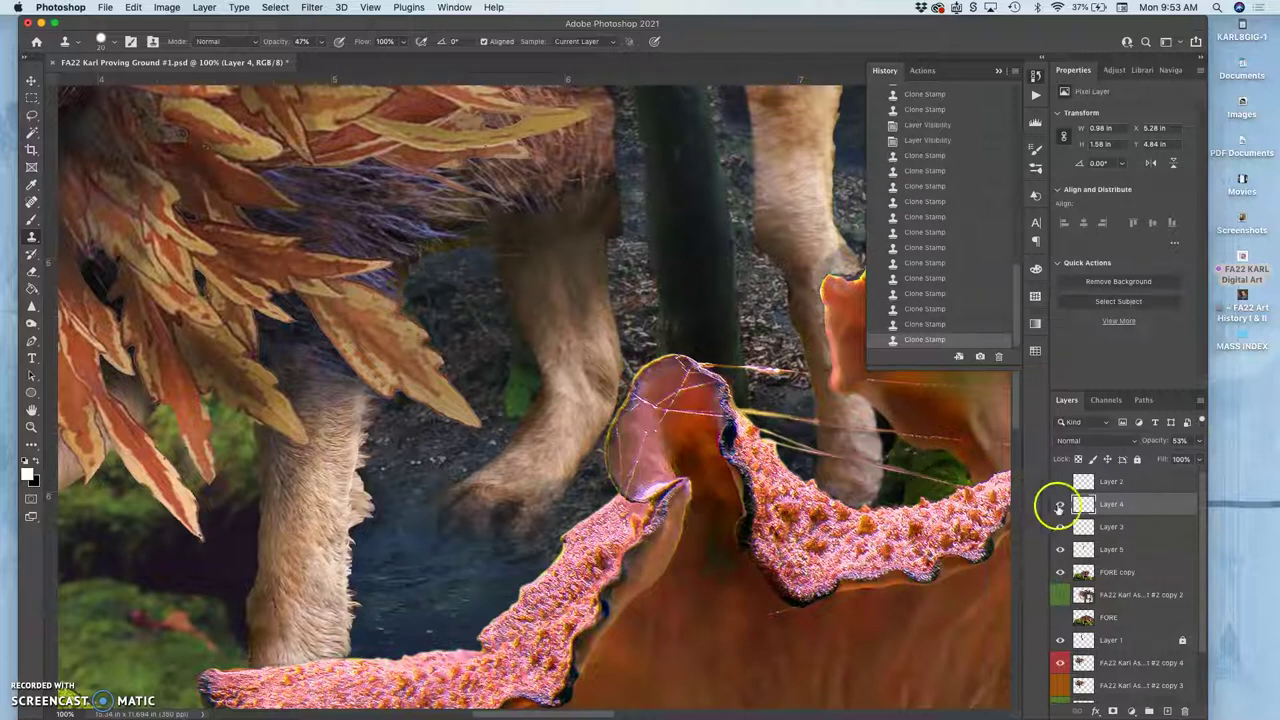
left_click(1061, 505)
left_click(1061, 505)
left_click(1061, 505)
left_click(1061, 505)
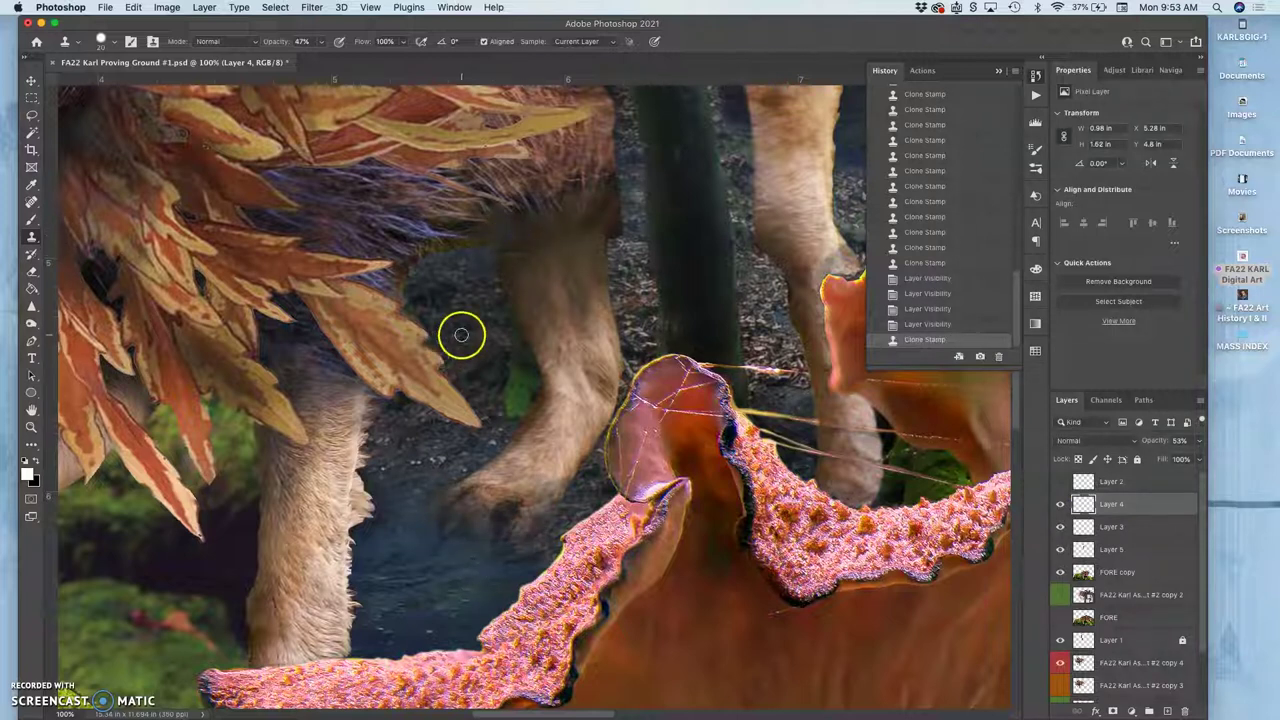
left_click(507, 256)
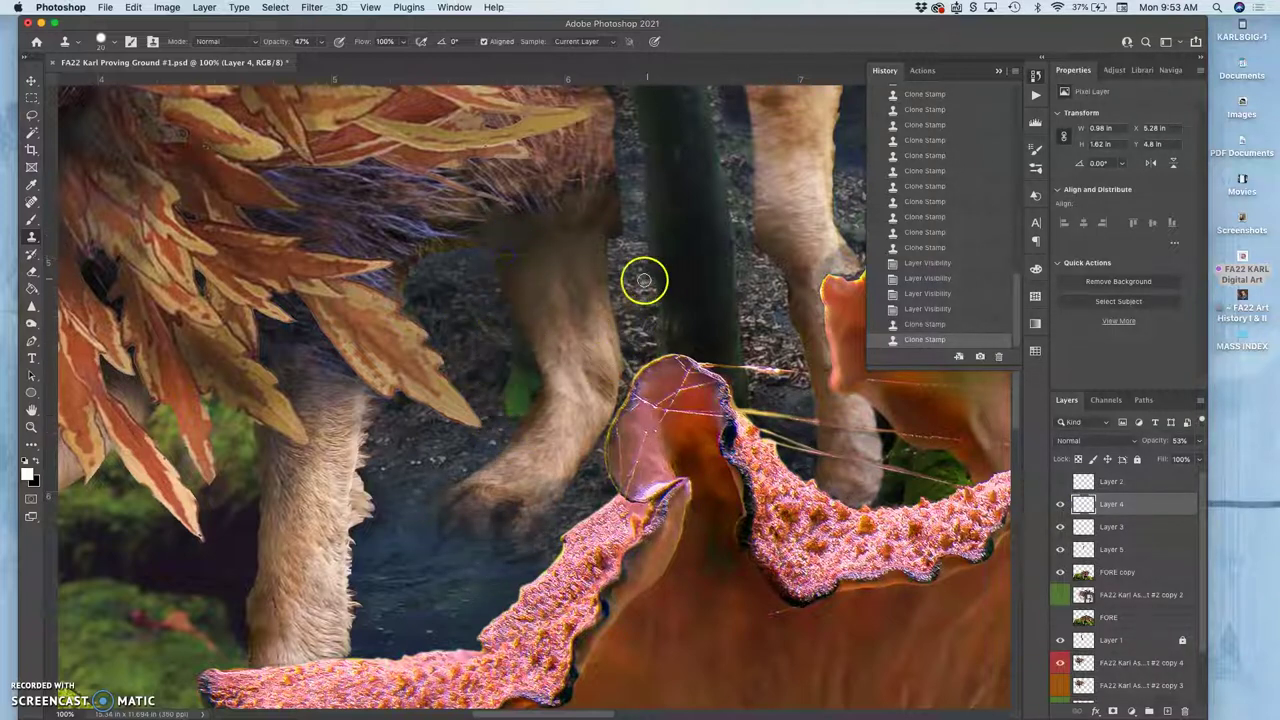
Examine the wolf's head, leaf collar and the tree trunks crossing its body, and activate the Move tool.
key("super+minus")
key("super+minus")
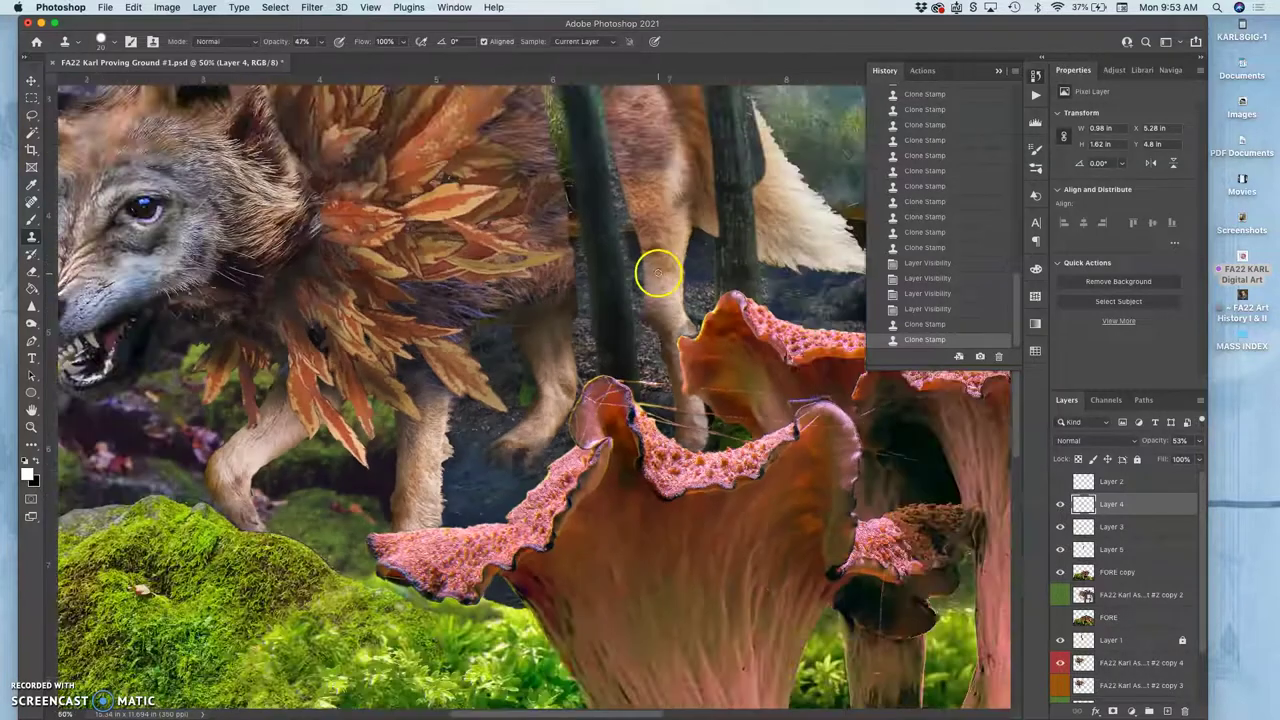
left_click_drag(677, 257, 604, 453)
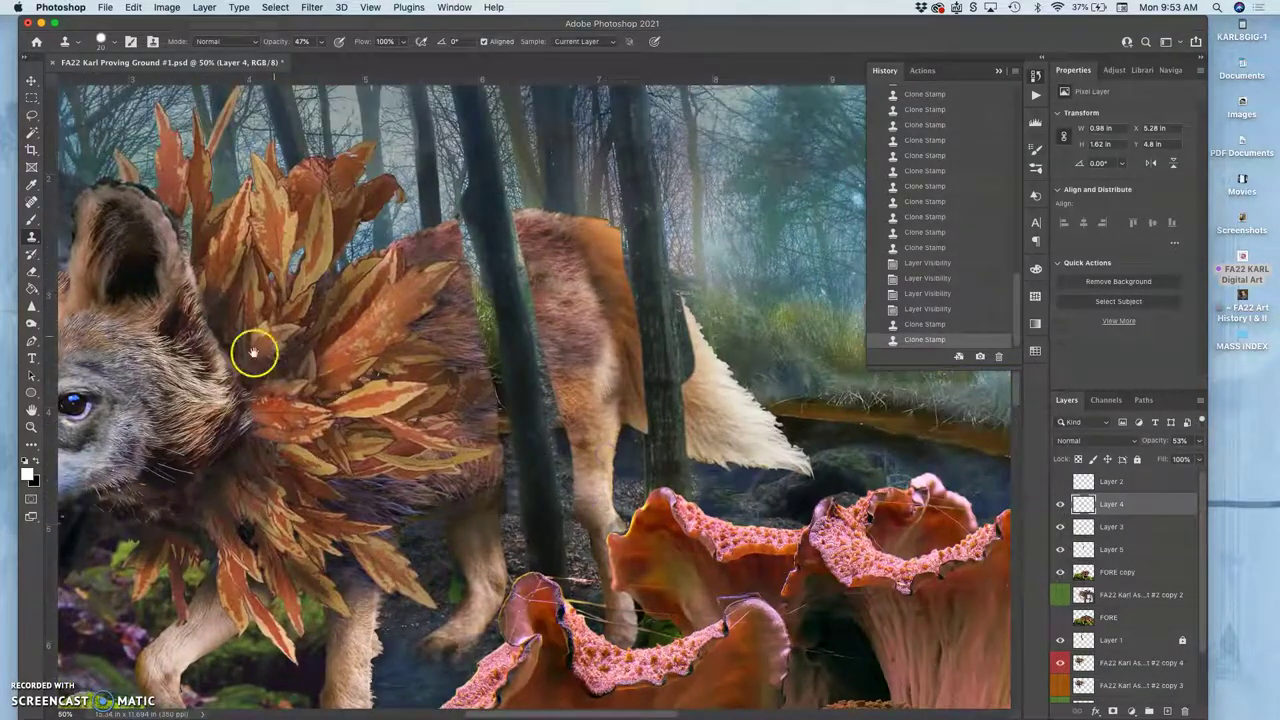
scroll(429, 274, "left", 10)
scroll(429, 274, "down", 6)
scroll(566, 229, "up", 2)
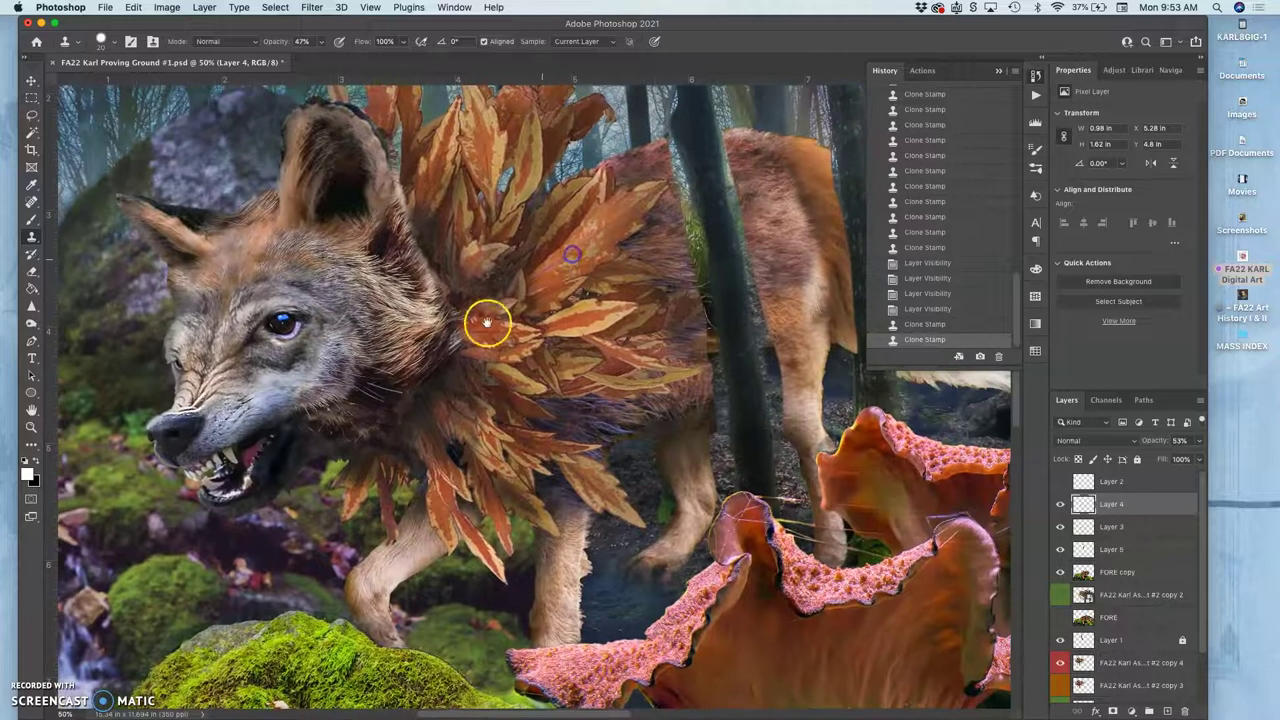
mouse_move(529, 314)
left_mouse_down()
mouse_move(414, 351)
mouse_move(349, 427)
left_mouse_up()
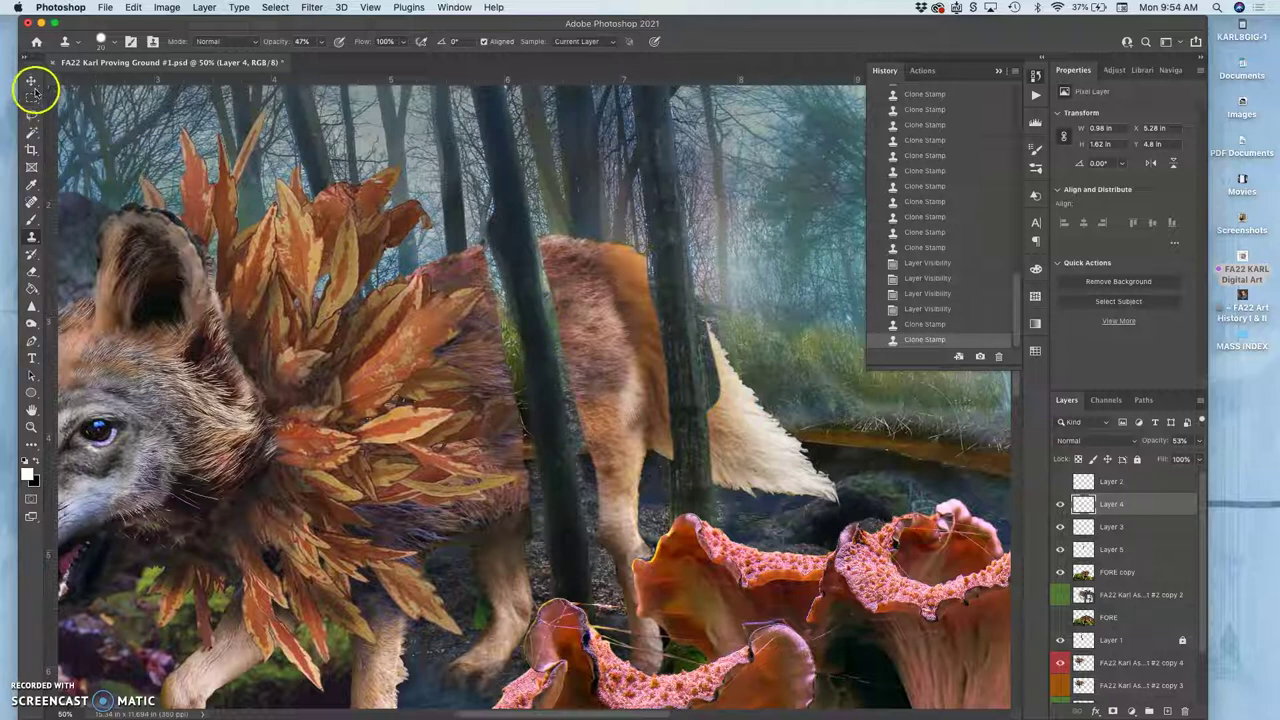
left_click(32, 84)
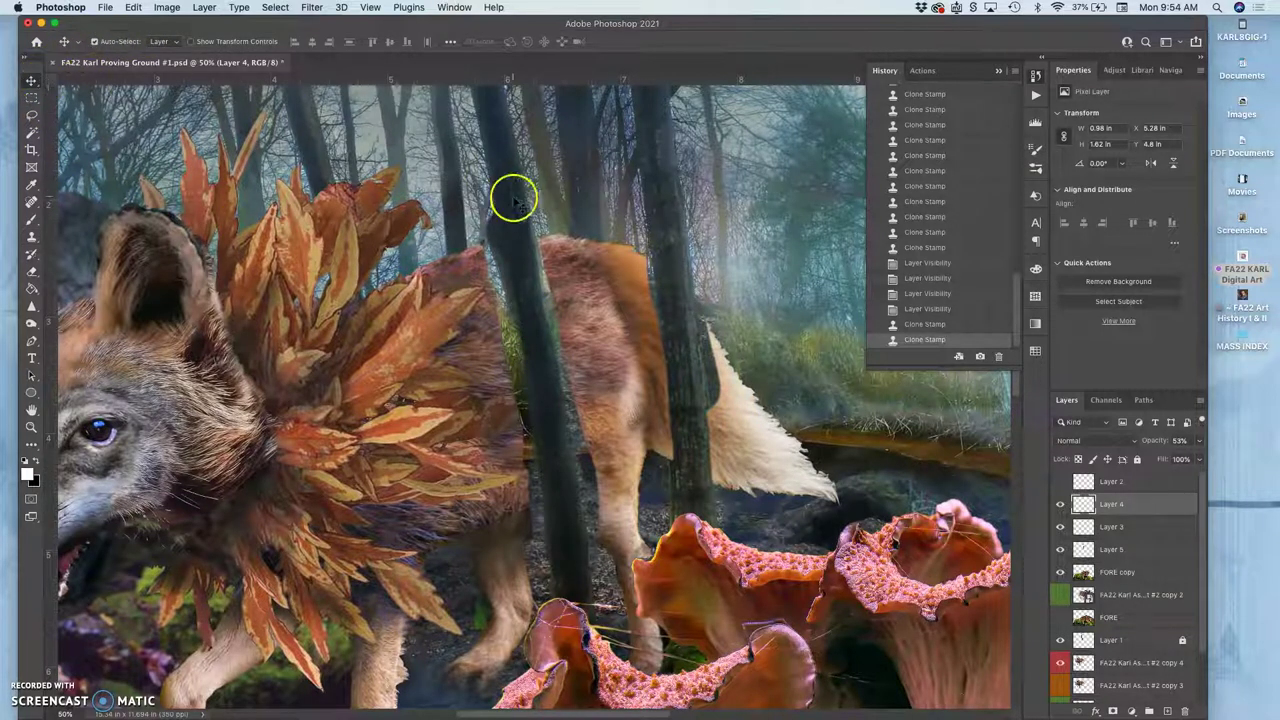
Find the front tree trunk's layer by hiding and showing Layer 4, Layer 5, FORE copy and Layer 1, and unlock Layer 1.
left_click_drag(517, 220, 522, 226)
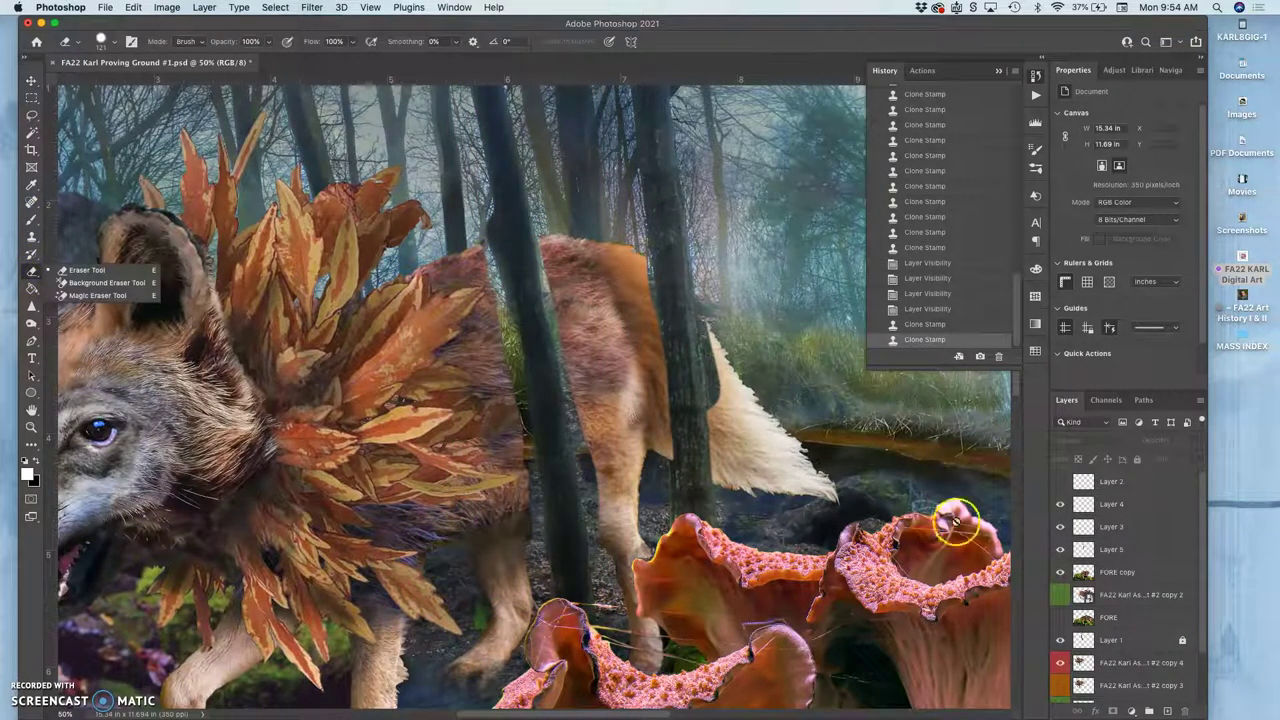
left_click(1100, 505)
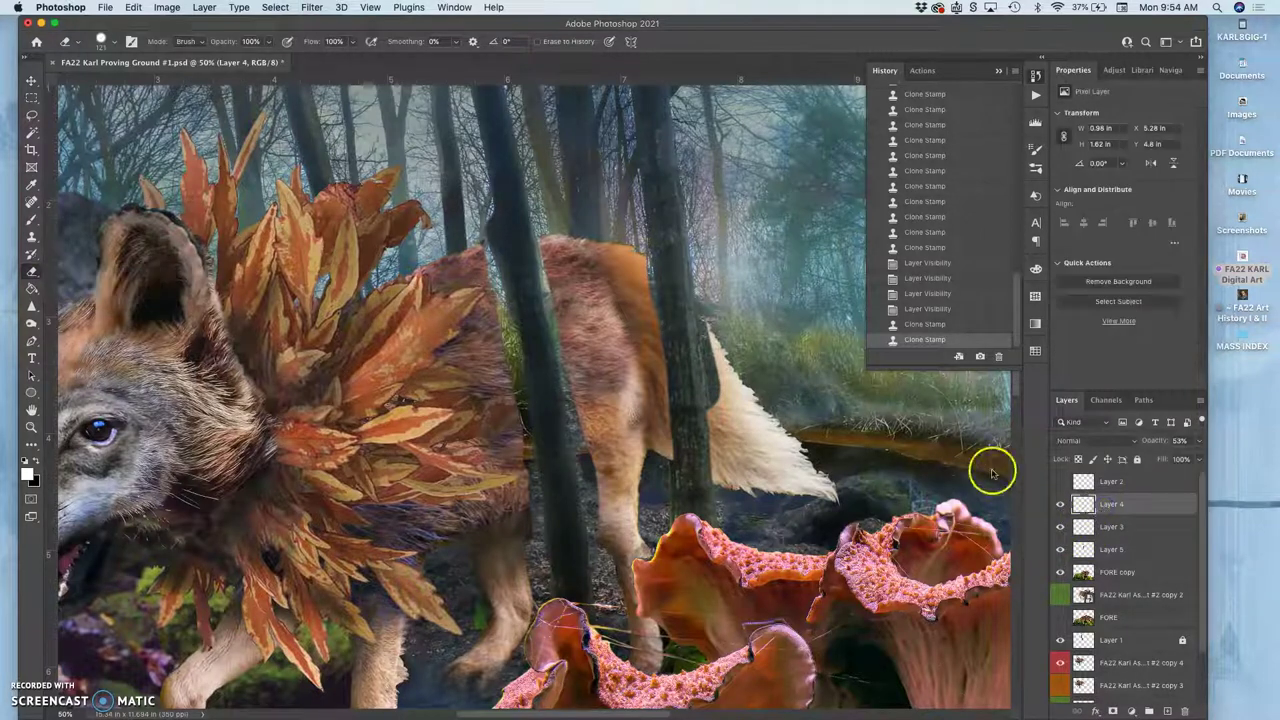
left_click(1061, 504)
left_click(1061, 504)
left_click(1061, 550)
left_click(1062, 573)
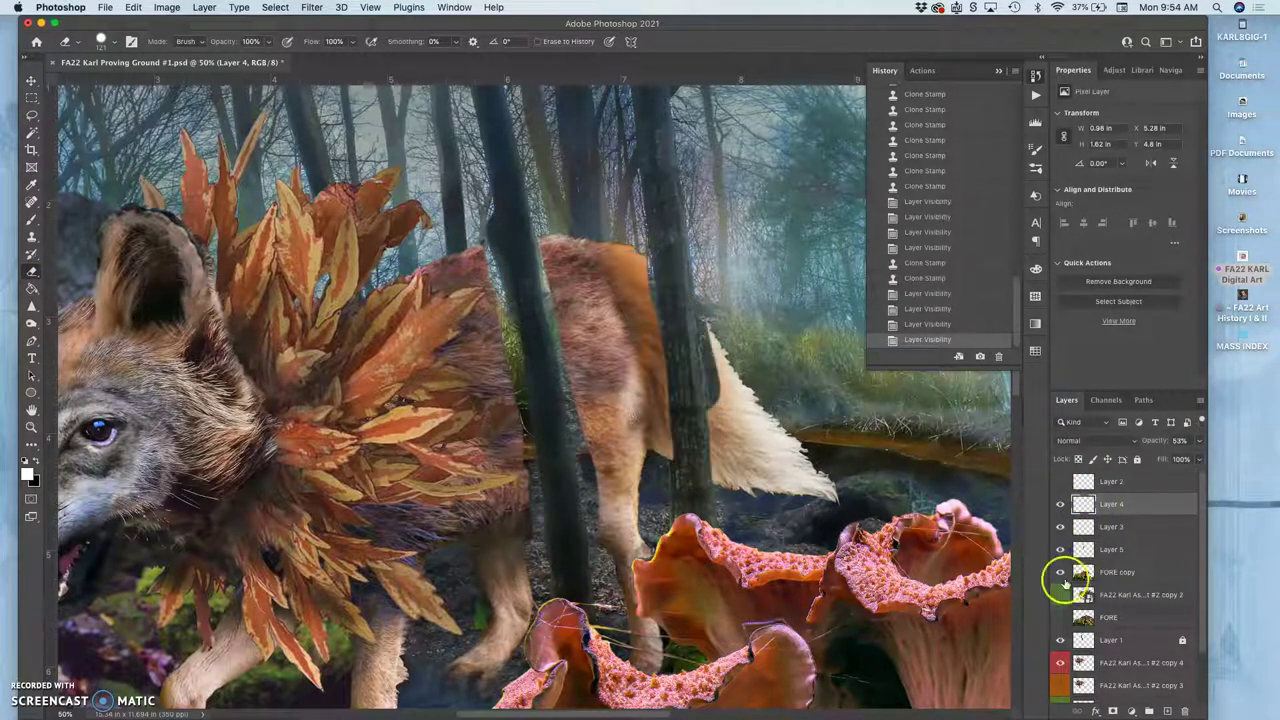
left_click(1061, 641)
left_click(1100, 640)
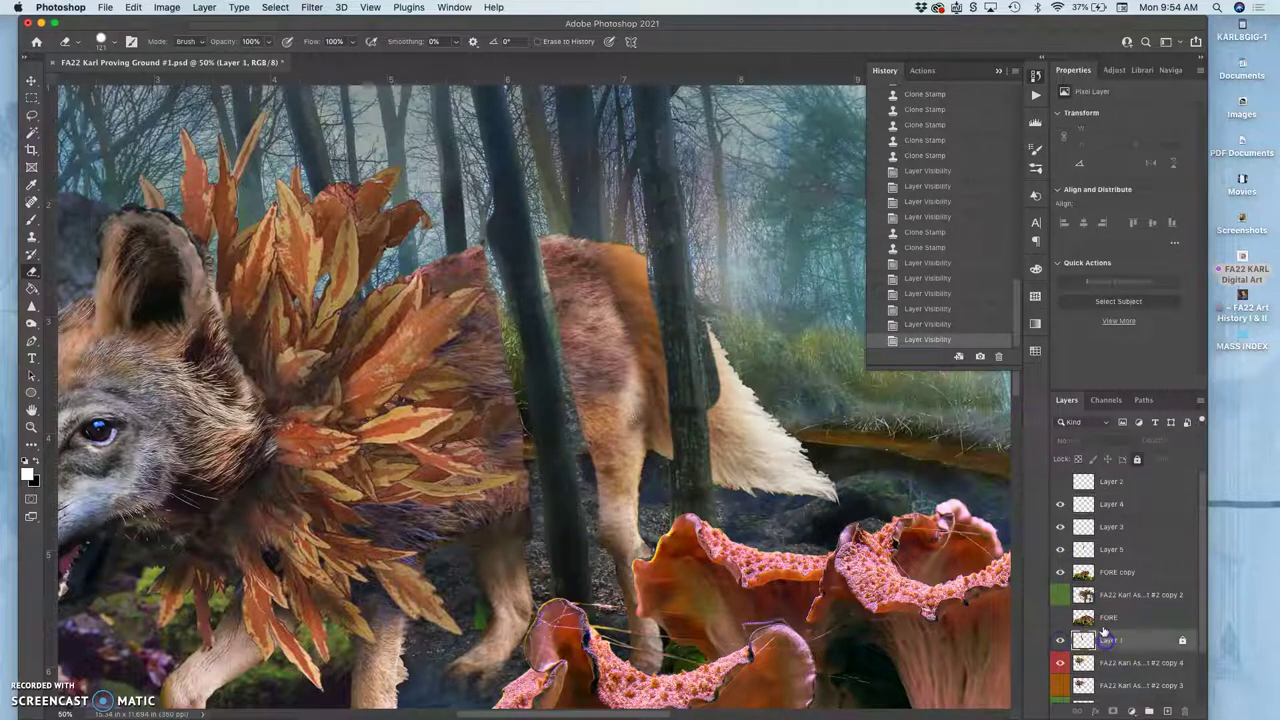
left_click(1136, 459)
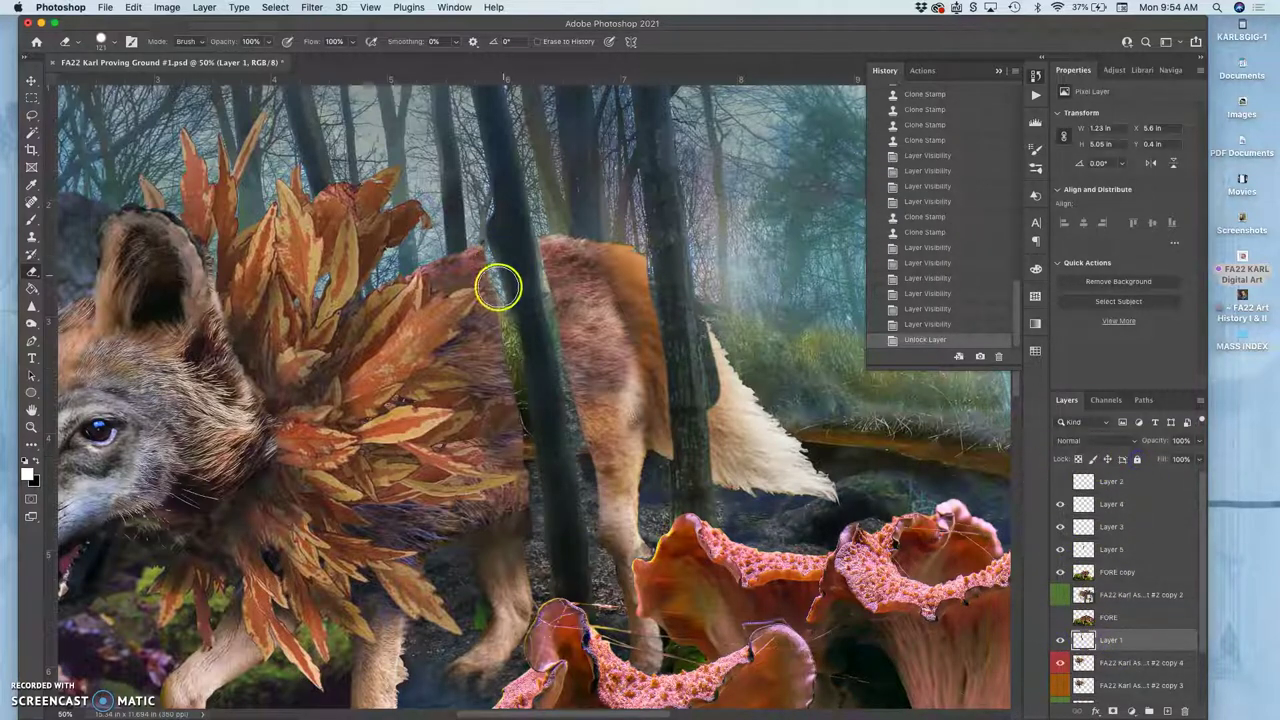
Erase the background remnants along the front trunk's left edge on Layer 1 where it crosses the wolf's back.
left_click_drag(494, 285, 478, 236)
left_click_drag(493, 280, 481, 245)
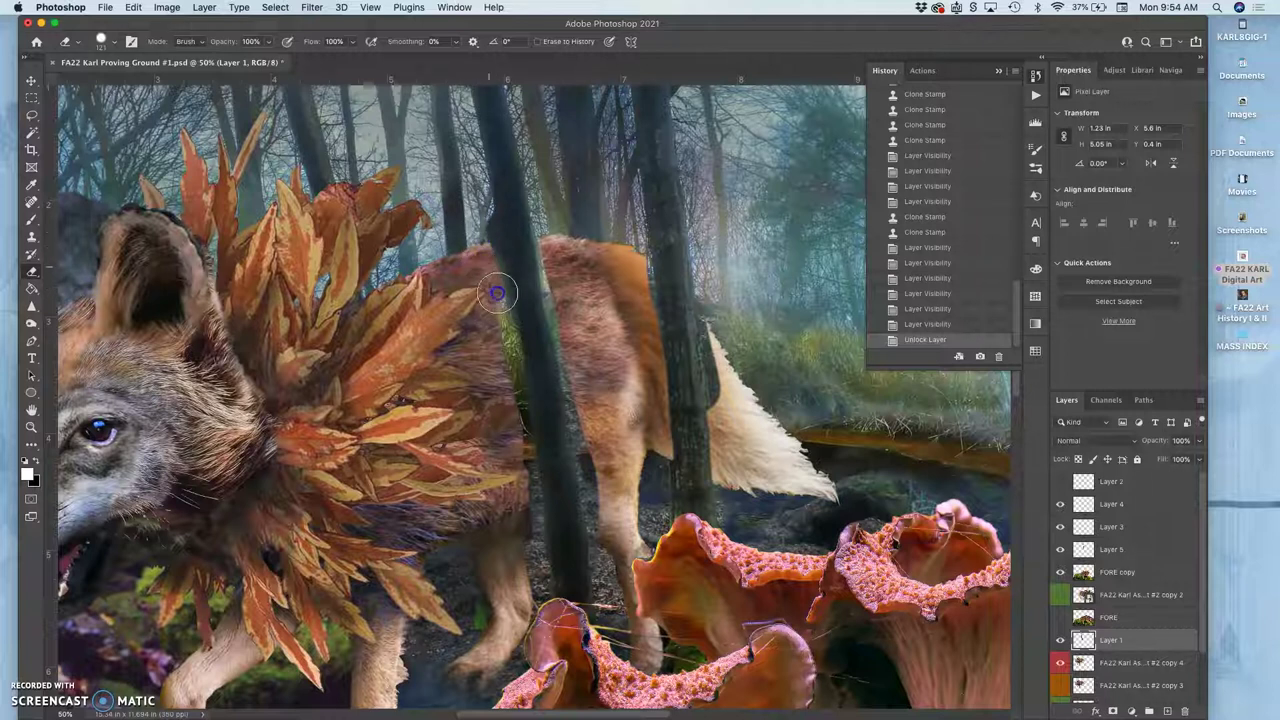
left_click_drag(499, 296, 505, 319)
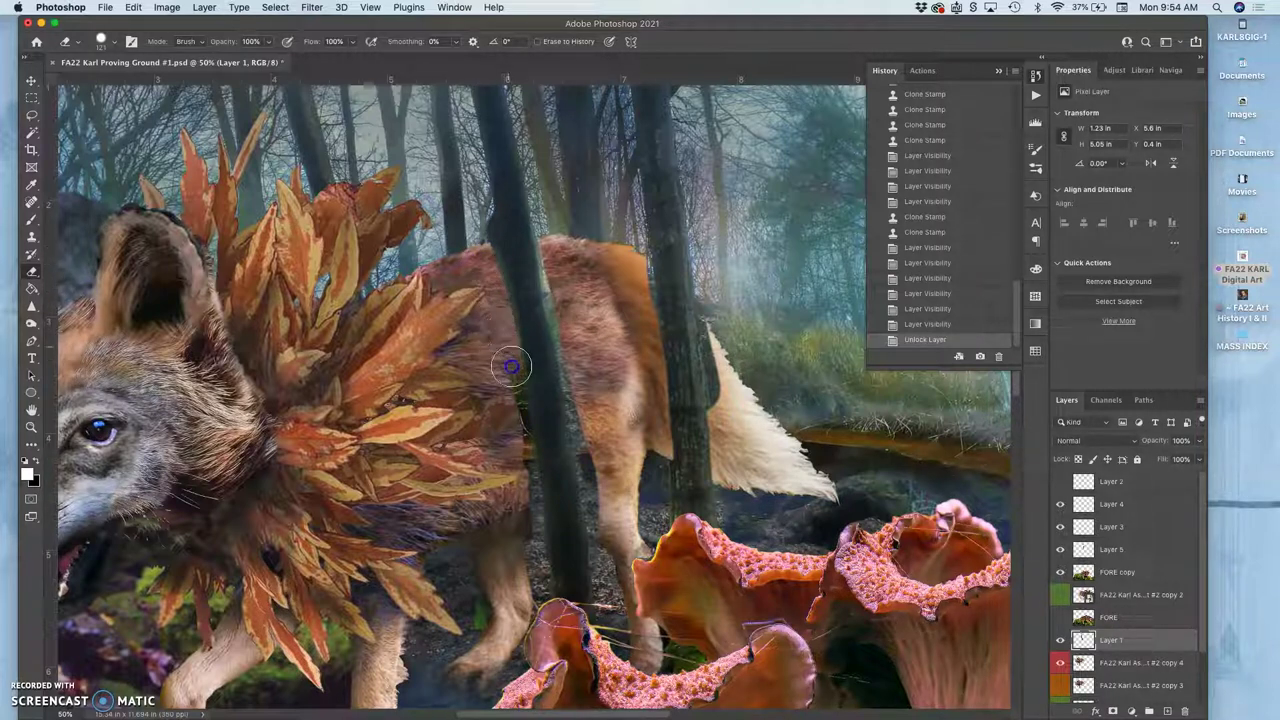
mouse_move(511, 367)
left_mouse_down()
mouse_move(506, 328)
mouse_move(512, 361)
left_mouse_up()
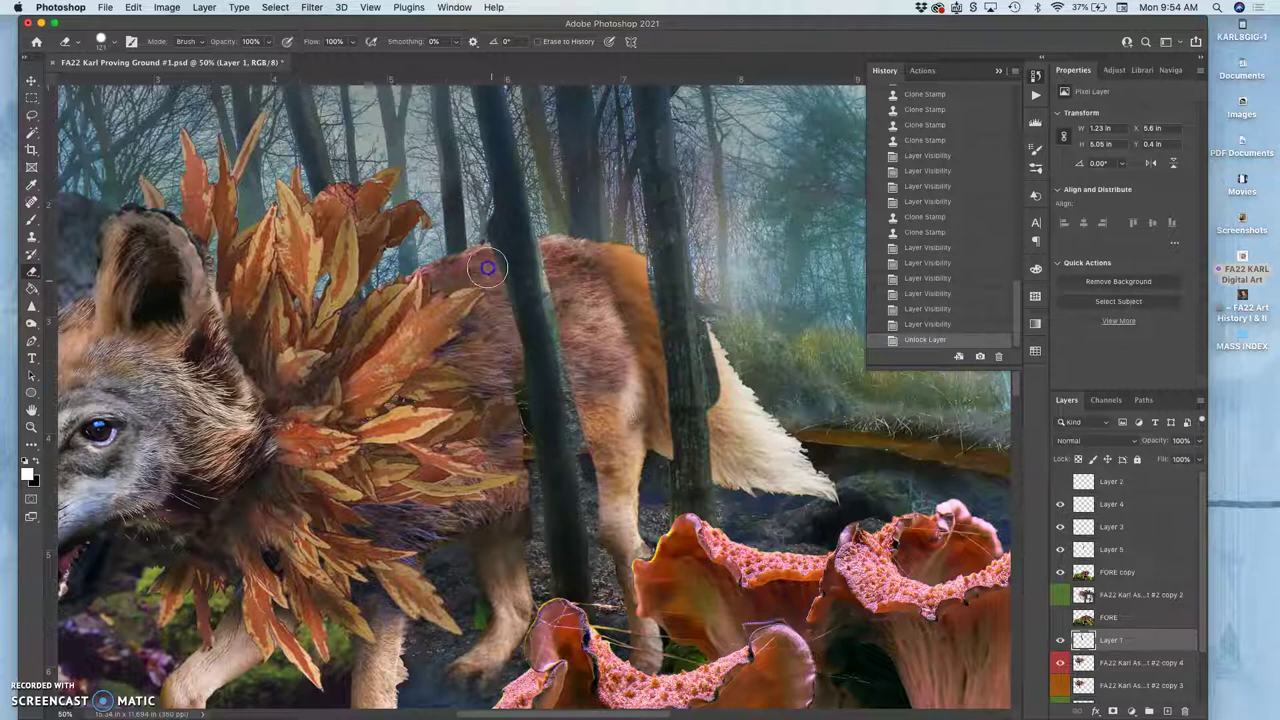
left_click_drag(474, 235, 503, 326)
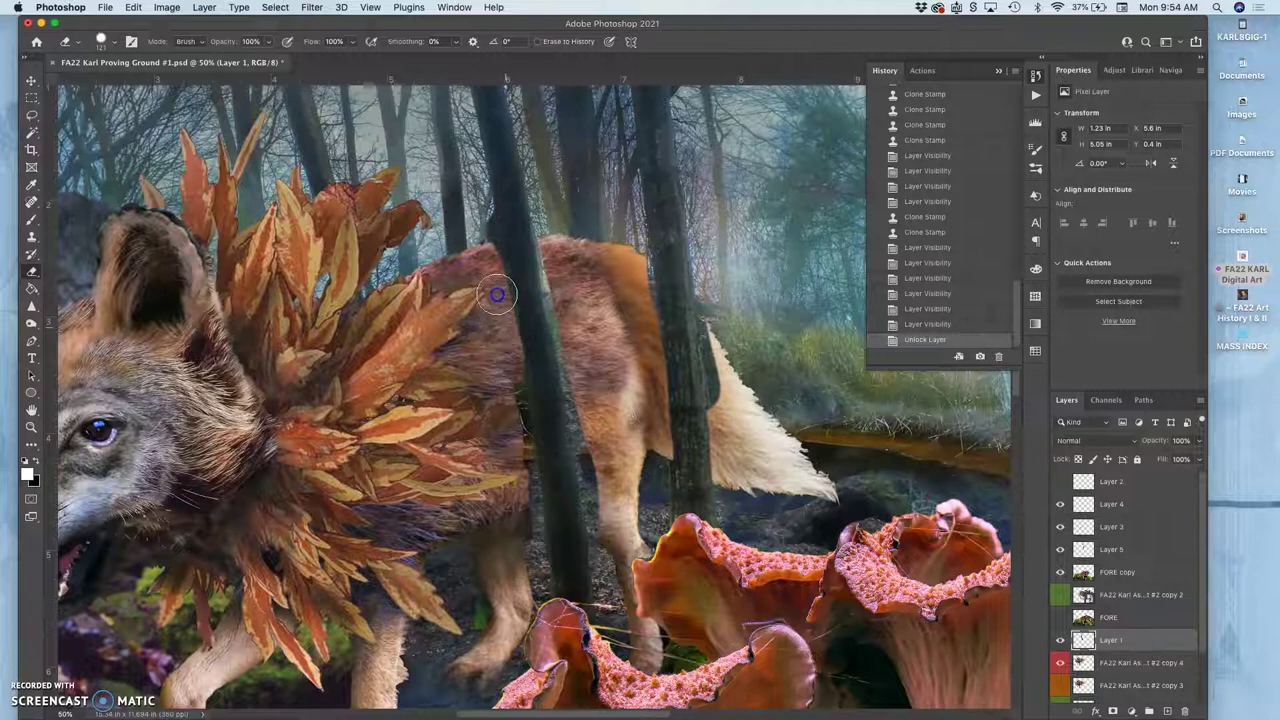
left_click_drag(478, 247, 471, 238)
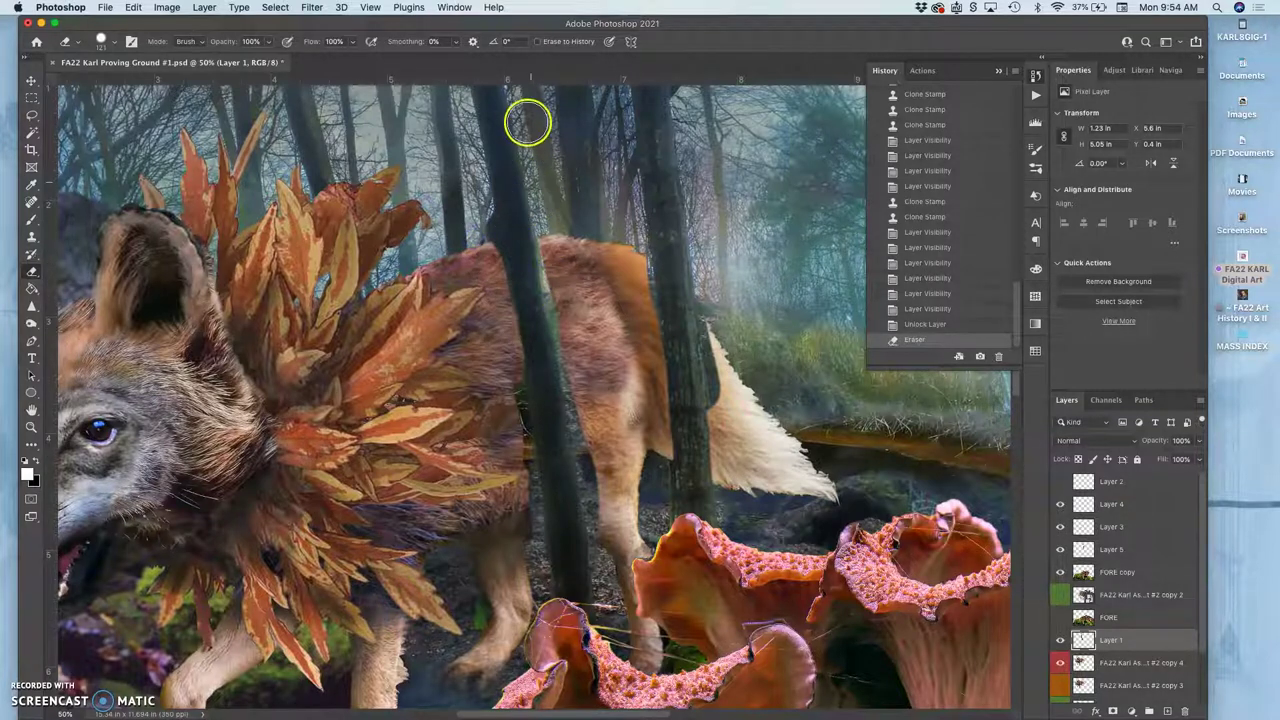
Erase the fringe along the front trunk's right edge on Layer 1, from the wolf's back down to its hind leg.
left_click_drag(525, 113, 521, 123)
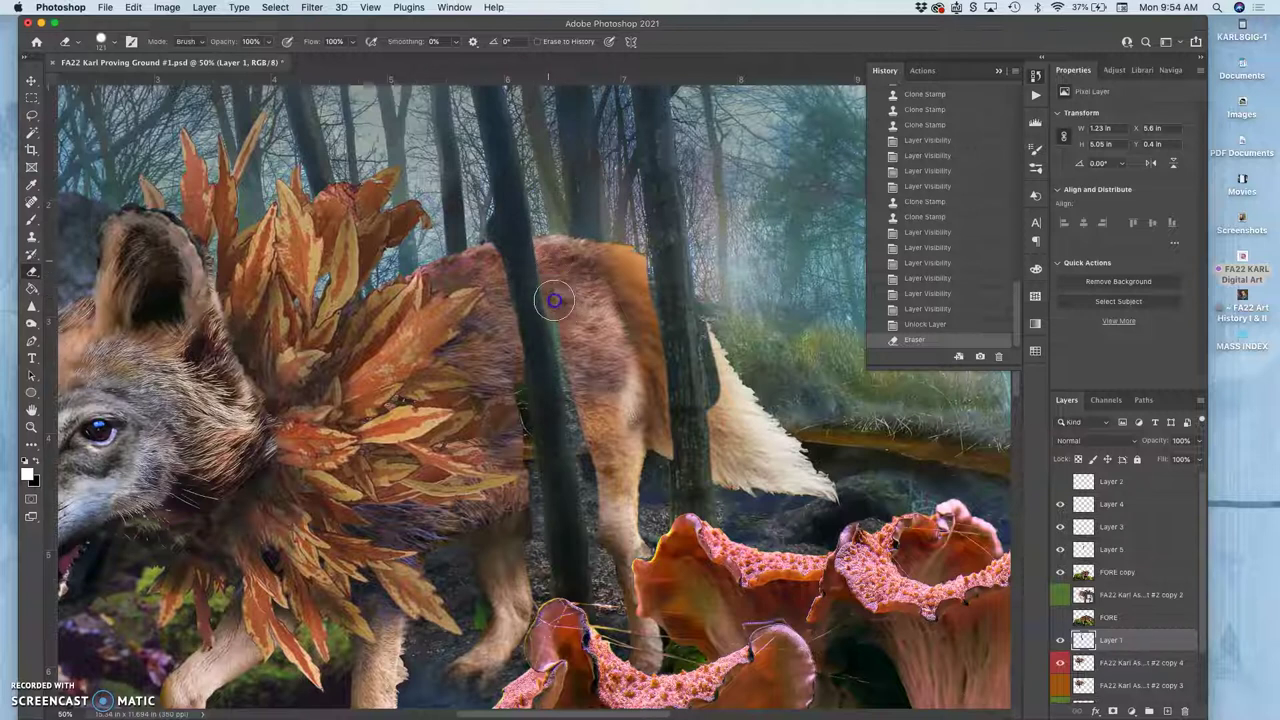
left_click_drag(568, 373, 594, 494)
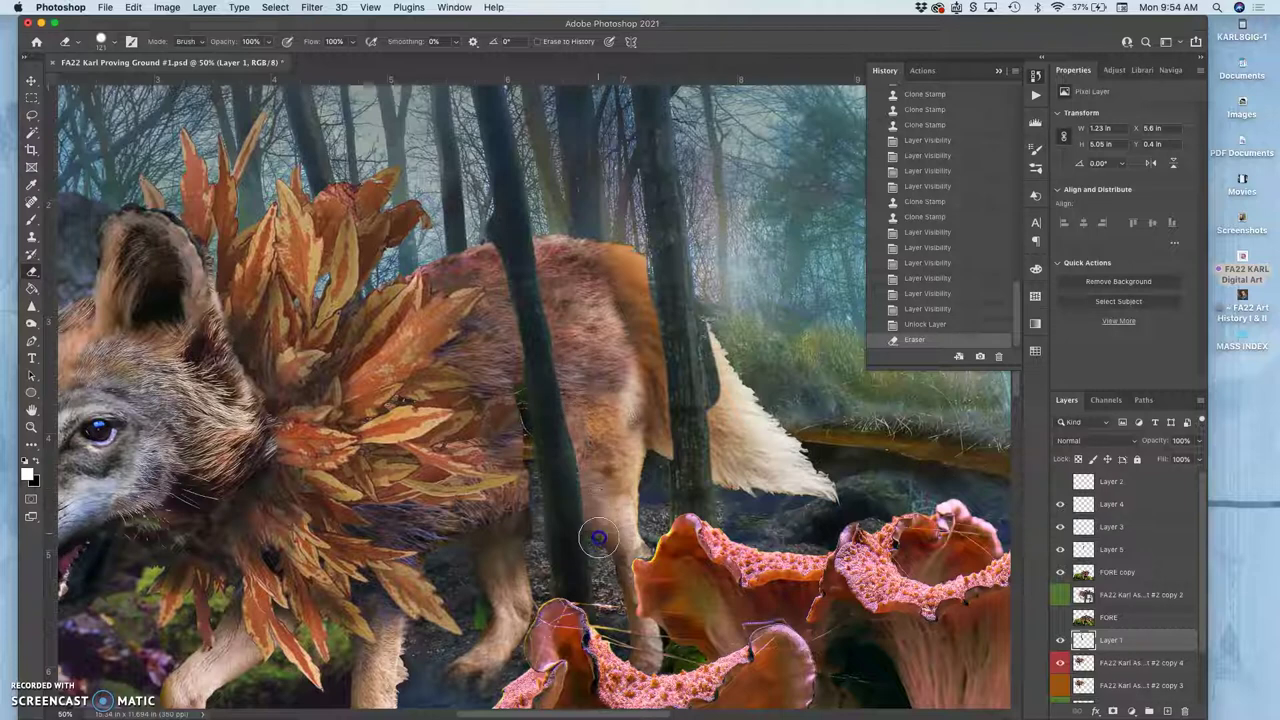
left_click_drag(605, 571, 601, 560)
key("super+plus")
key("super+plus")
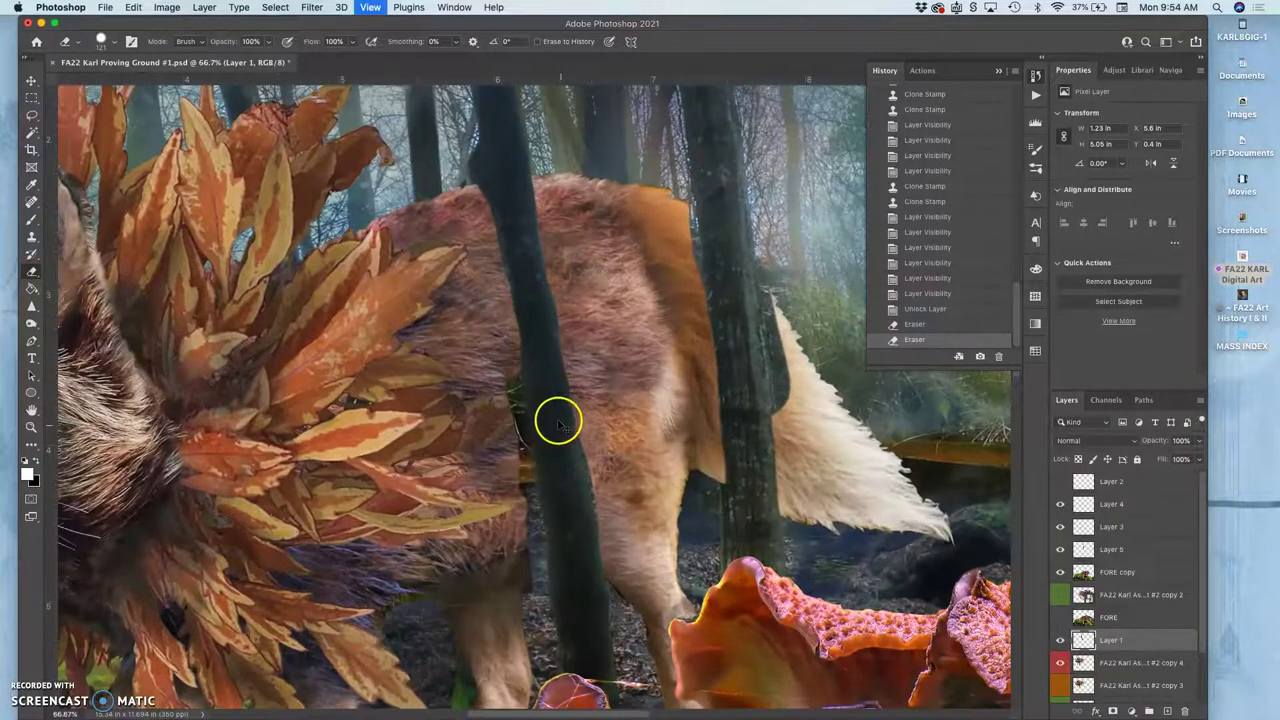
left_click_drag(630, 414, 633, 493)
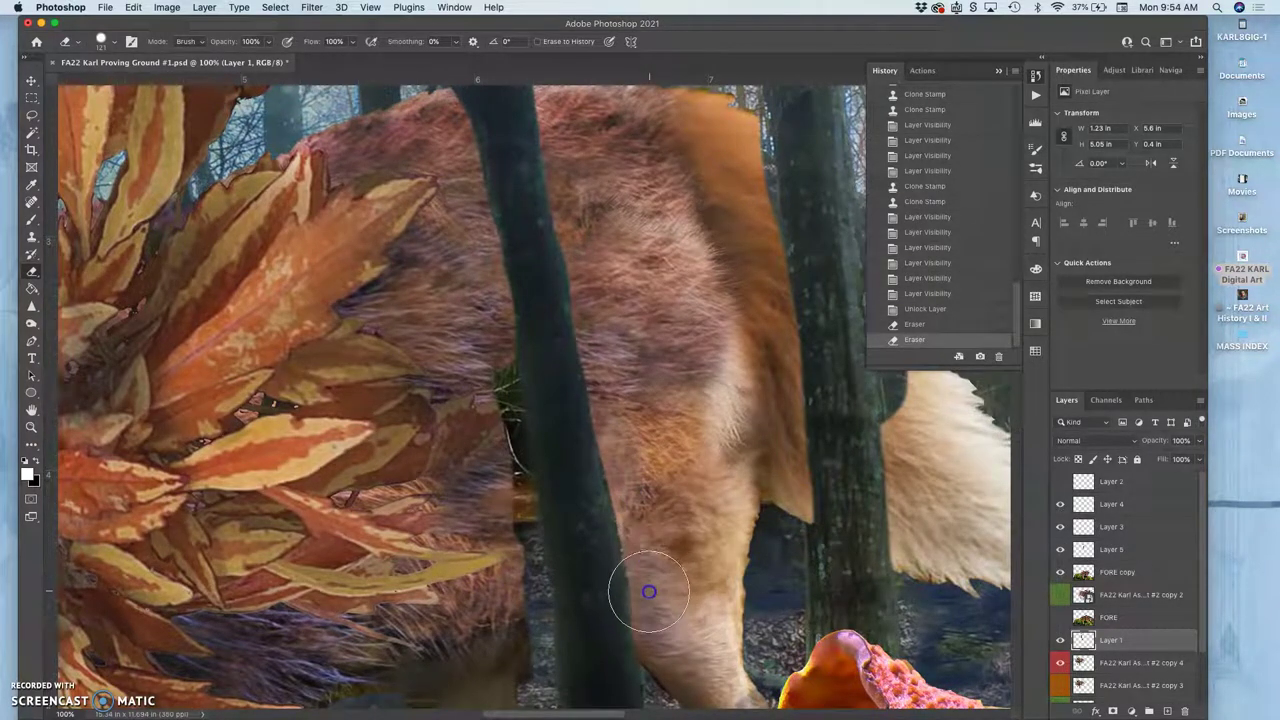
Clear the remaining dark foliage between the front trunk's left edge and the wolf's flank and back with the Eraser on Layer 1.
mouse_move(641, 552)
left_mouse_down()
mouse_move(611, 449)
mouse_move(618, 415)
mouse_move(494, 363)
mouse_move(514, 363)
mouse_move(491, 380)
mouse_move(526, 671)
mouse_move(523, 556)
mouse_move(527, 634)
mouse_move(534, 619)
mouse_move(509, 516)
left_mouse_up()
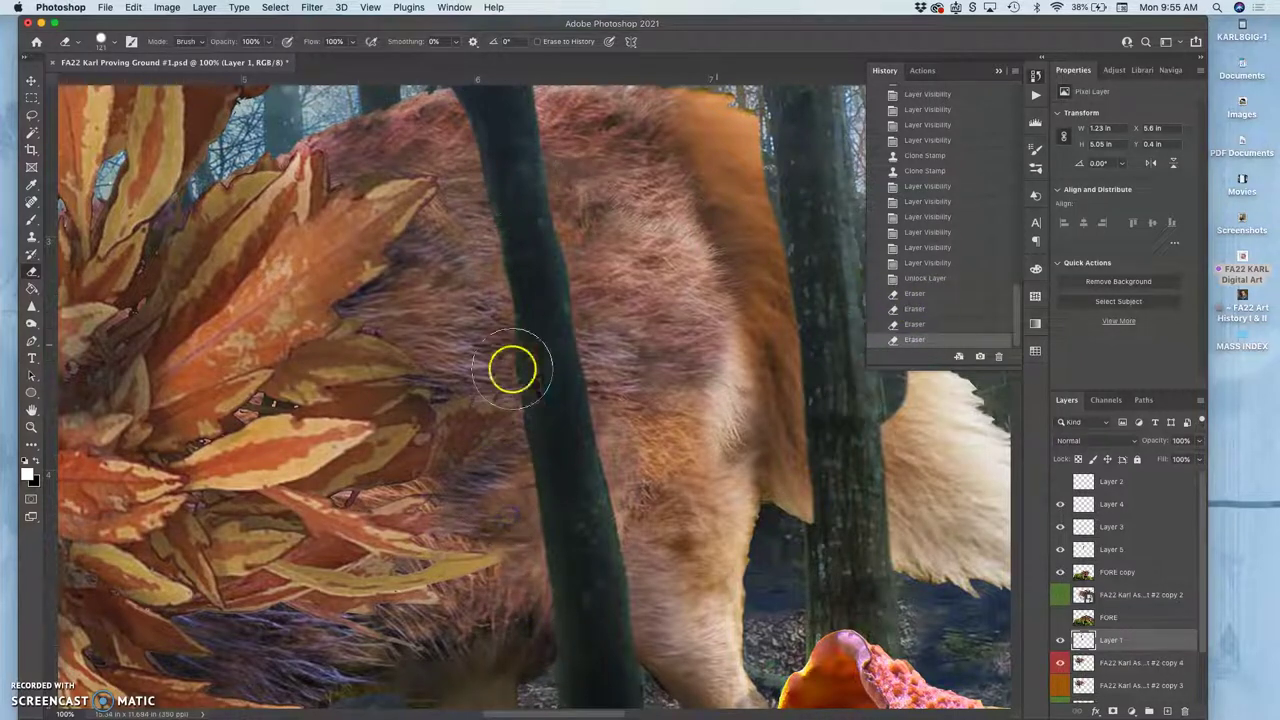
left_click_drag(492, 336, 520, 568)
left_click_drag(485, 351, 496, 542)
mouse_move(474, 378)
left_mouse_down()
mouse_move(483, 474)
mouse_move(446, 452)
left_mouse_up()
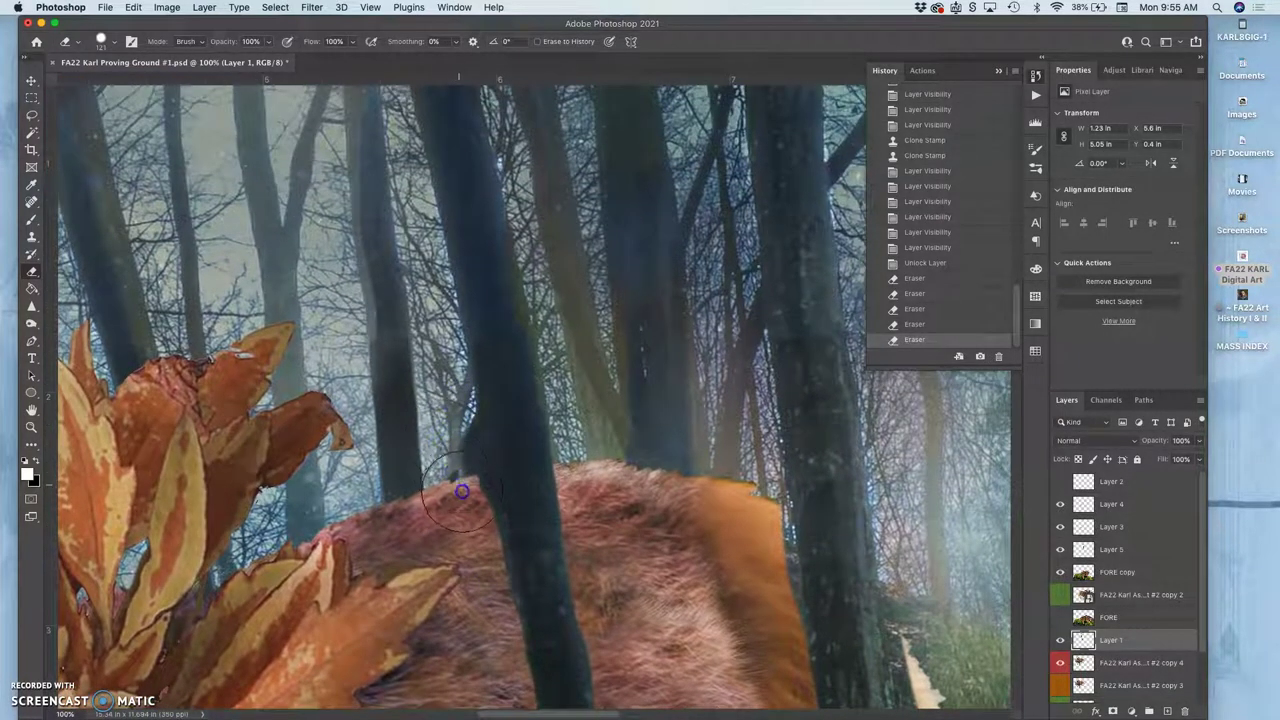
left_click_drag(483, 610, 484, 624)
Erase the fringe along both edges of the rear trunk on Layer 5 beside the wolf's rump and tail, checking the layer hidden and shown.
key("space")
left_click_drag(760, 380, 607, 250)
left_click_drag(630, 572, 609, 346)
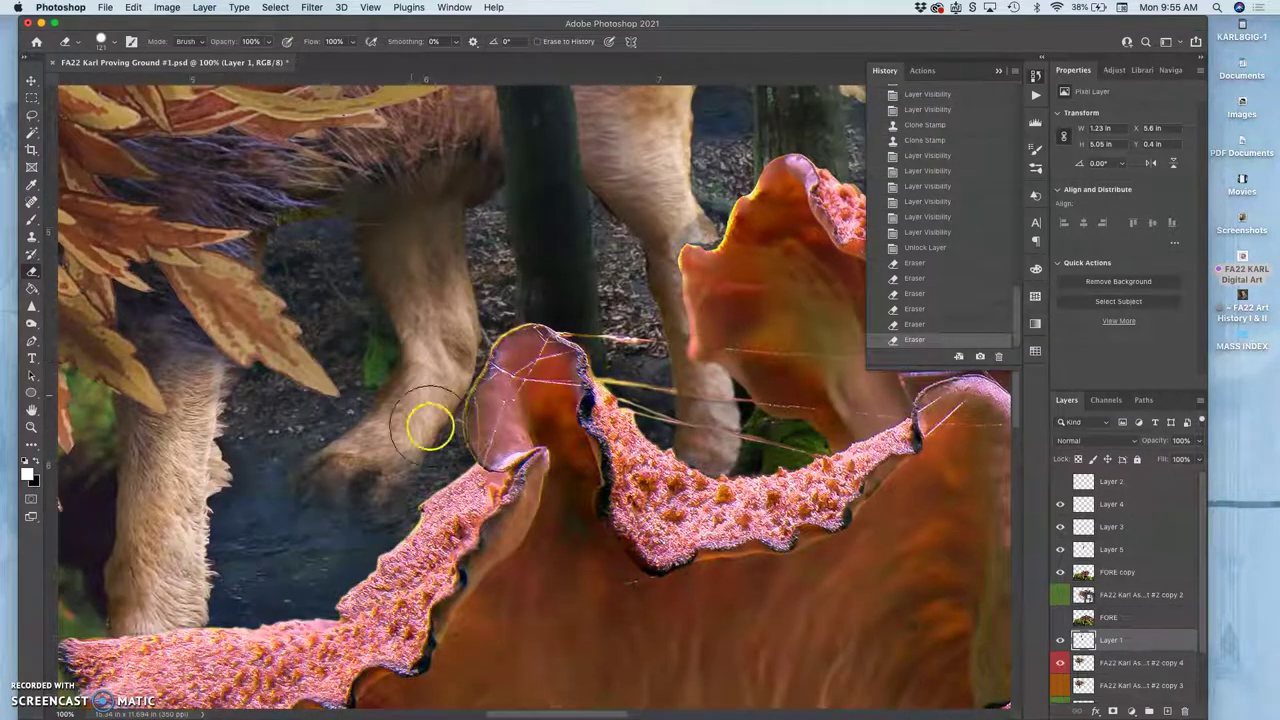
left_click_drag(481, 183, 411, 454)
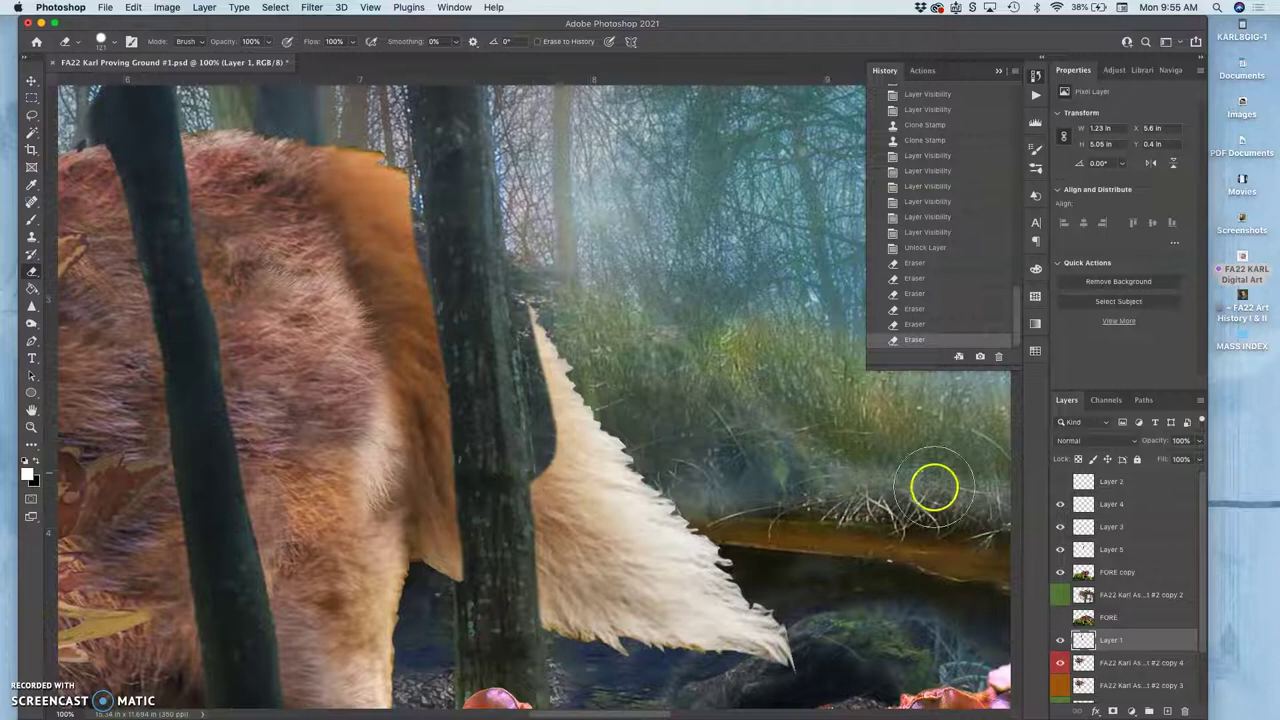
left_click(514, 412, "super")
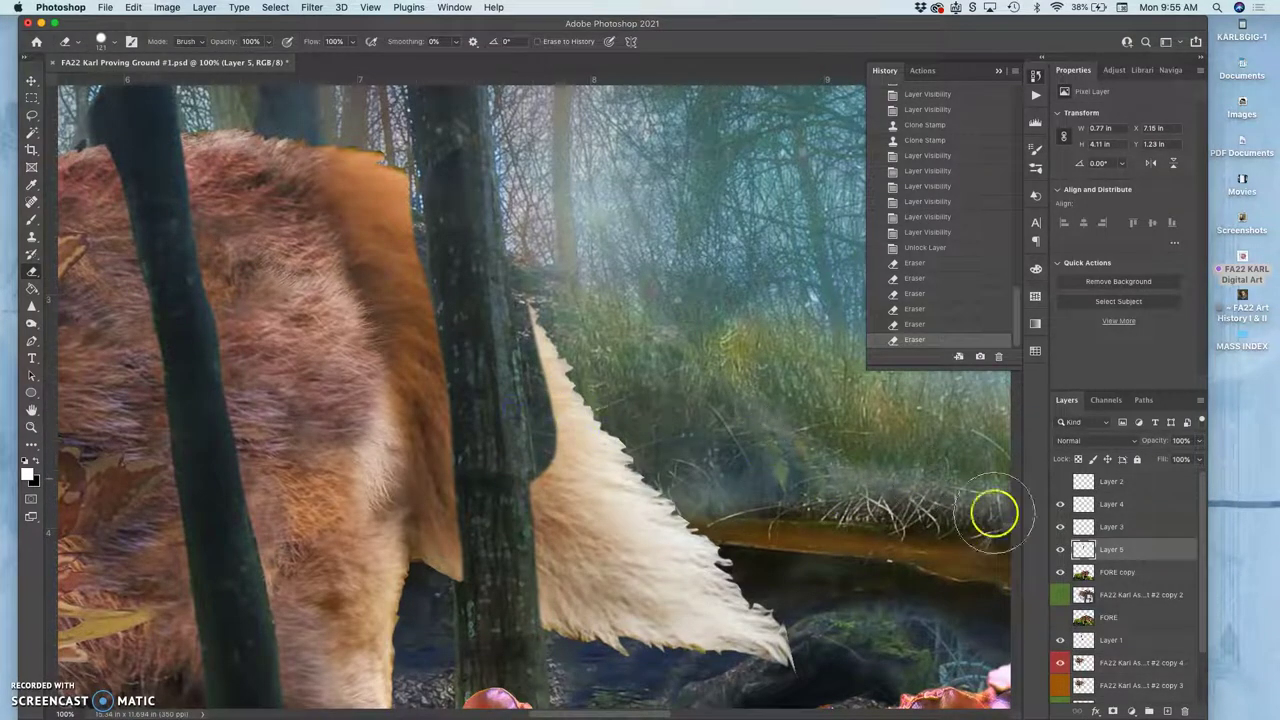
left_click(1060, 547)
left_click(1060, 547)
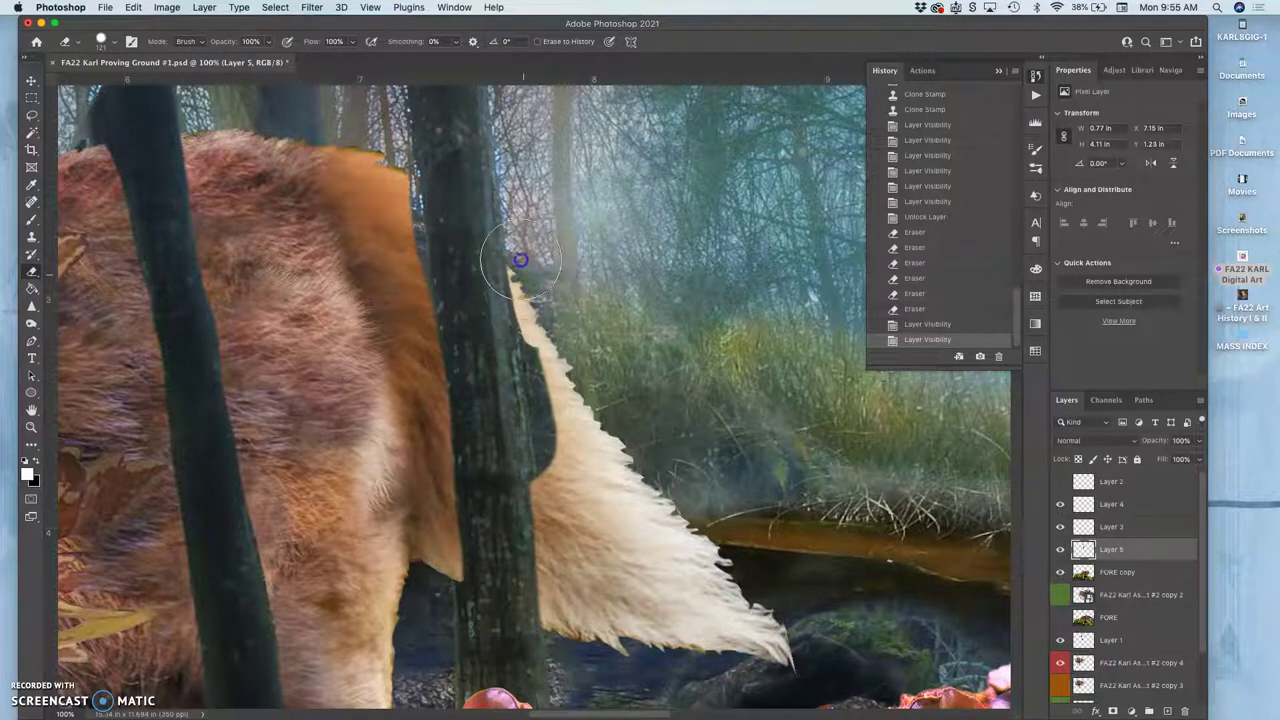
mouse_move(520, 260)
left_mouse_down()
mouse_move(555, 481)
mouse_move(529, 249)
left_mouse_up()
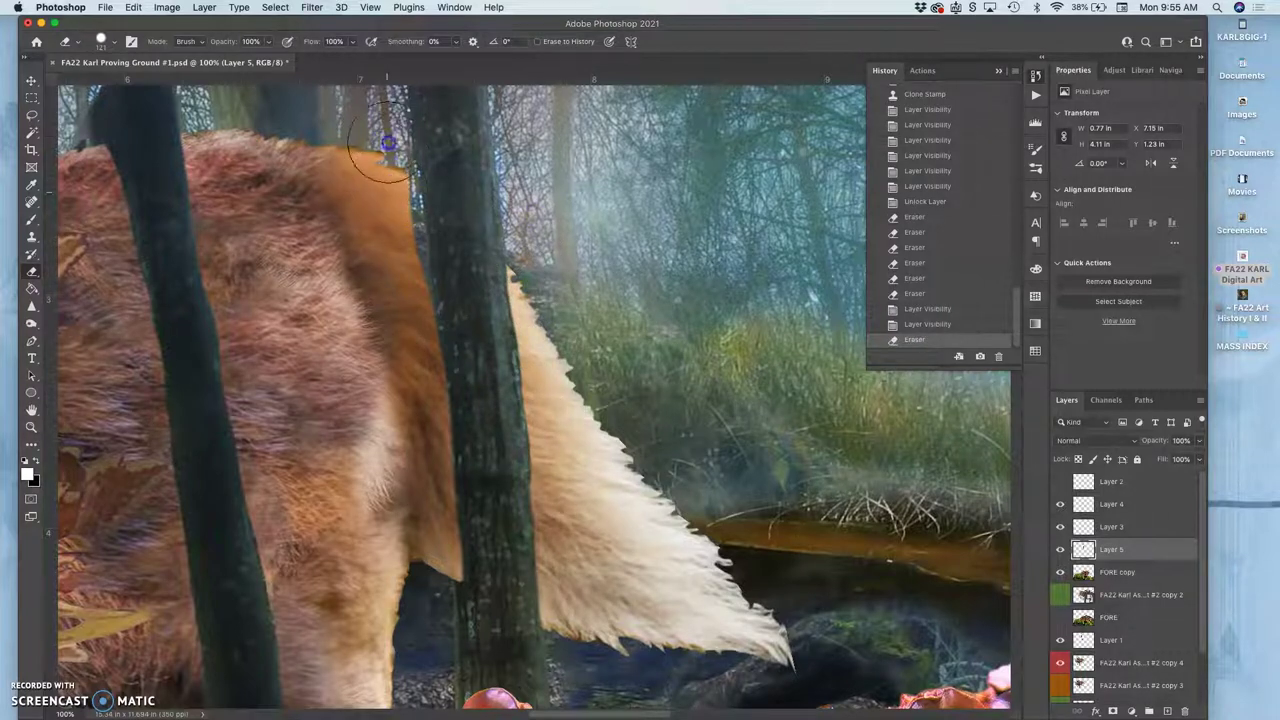
mouse_move(389, 181)
left_mouse_down()
mouse_move(400, 246)
mouse_move(393, 187)
mouse_move(396, 204)
mouse_move(372, 160)
mouse_move(397, 243)
left_mouse_up()
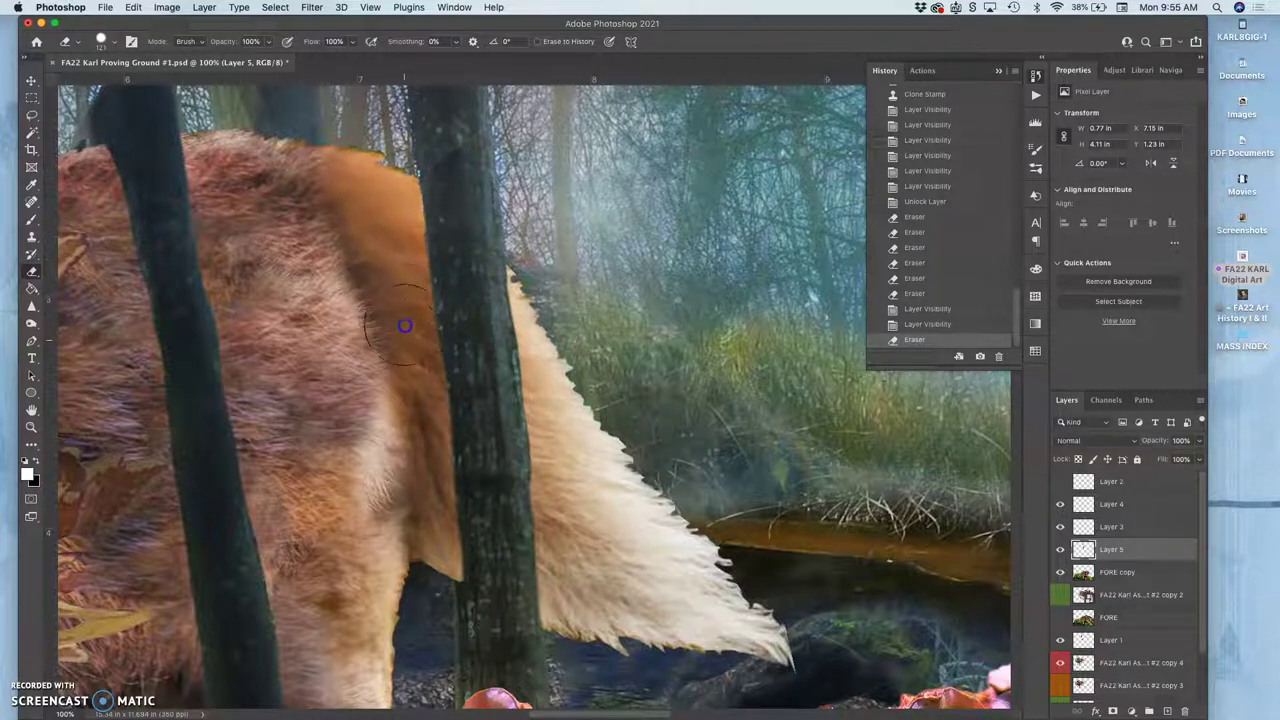
left_click_drag(405, 308, 383, 191)
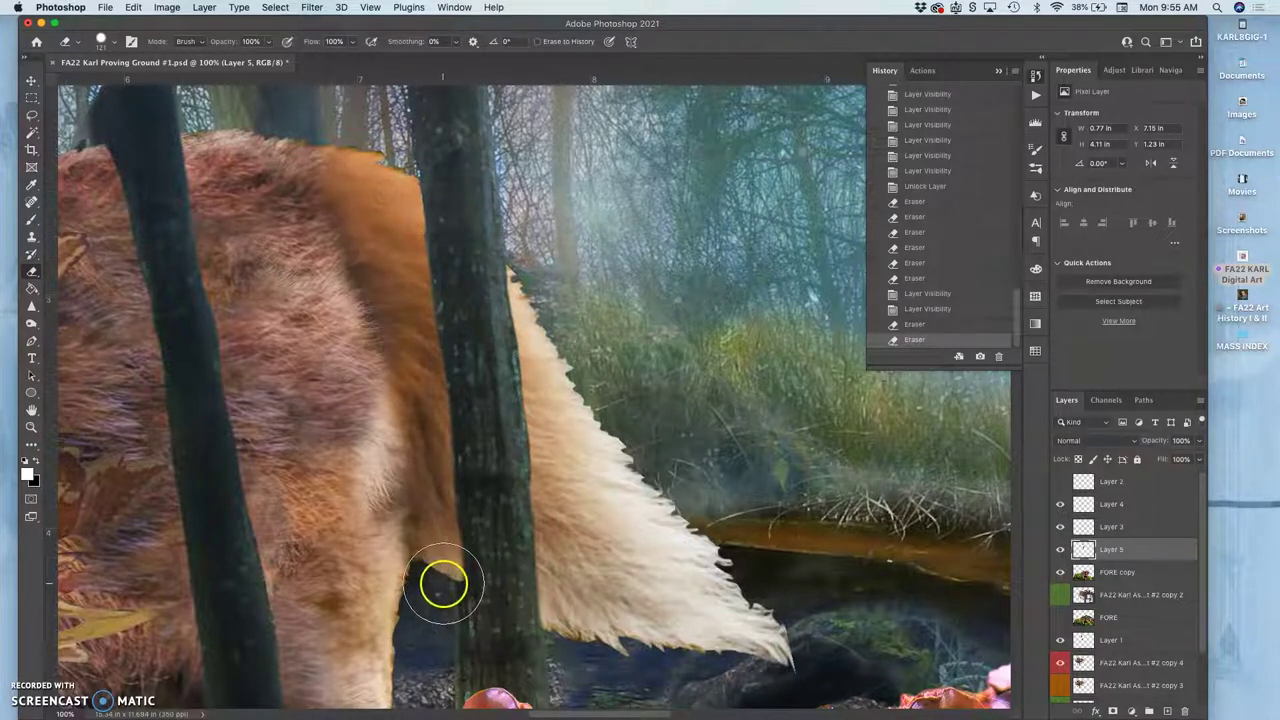
Examine what the FORE, MIDDLE and Background layers contribute below the tail by hiding and showing them, and select MIDDLE.
left_click_drag(583, 494, 586, 251)
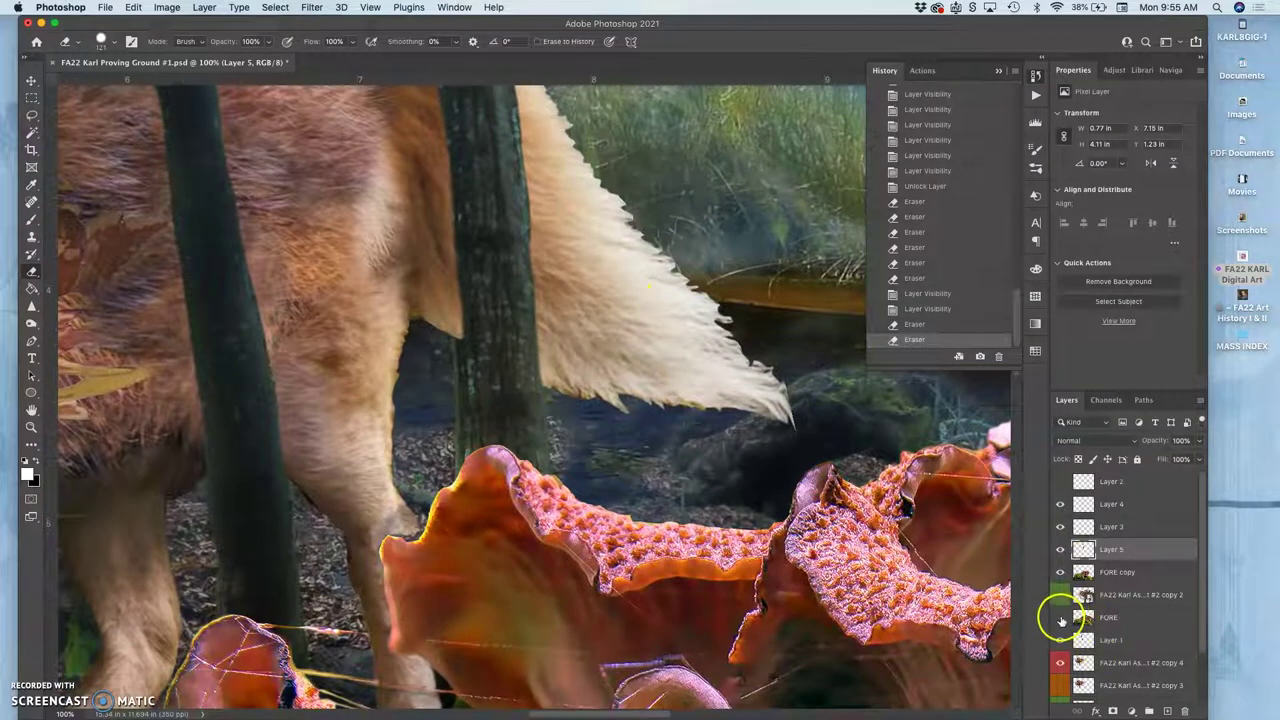
left_click(1062, 617)
left_click(1062, 617)
left_click_drag(1199, 586, 1203, 638)
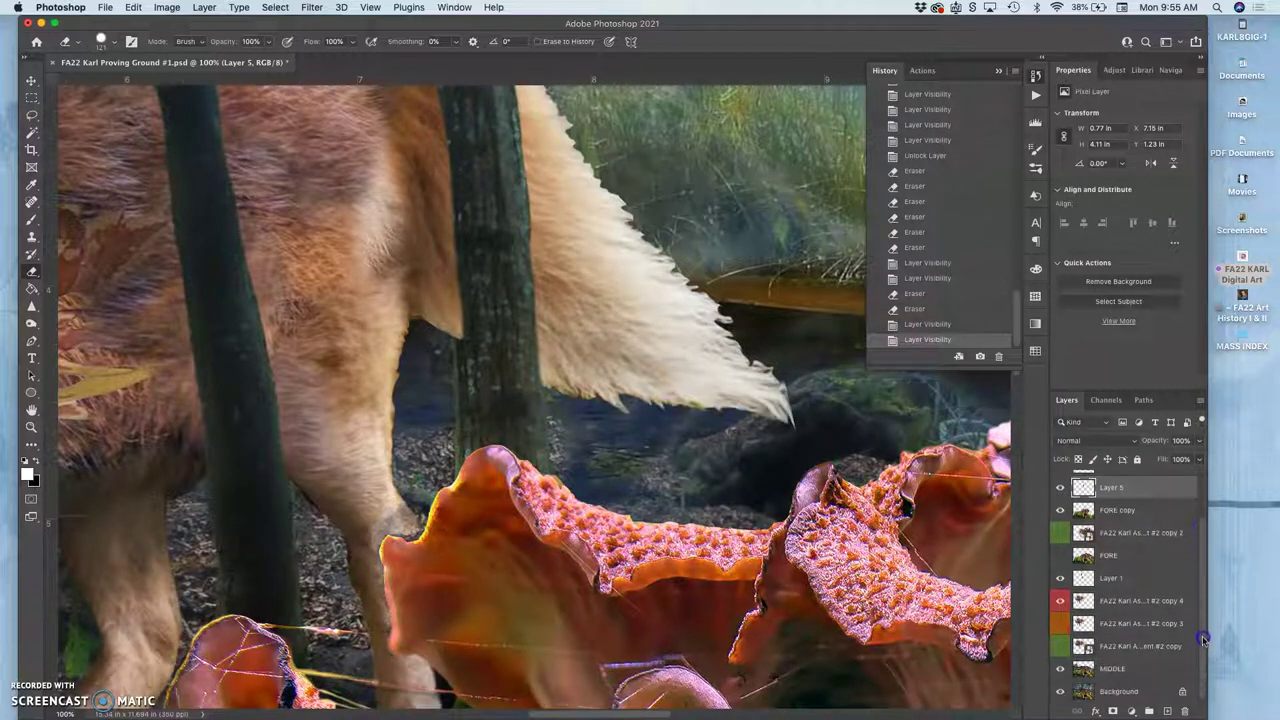
left_click(1061, 670)
left_click(1090, 668)
left_click(1061, 669)
left_click(1061, 691)
left_click(1061, 691)
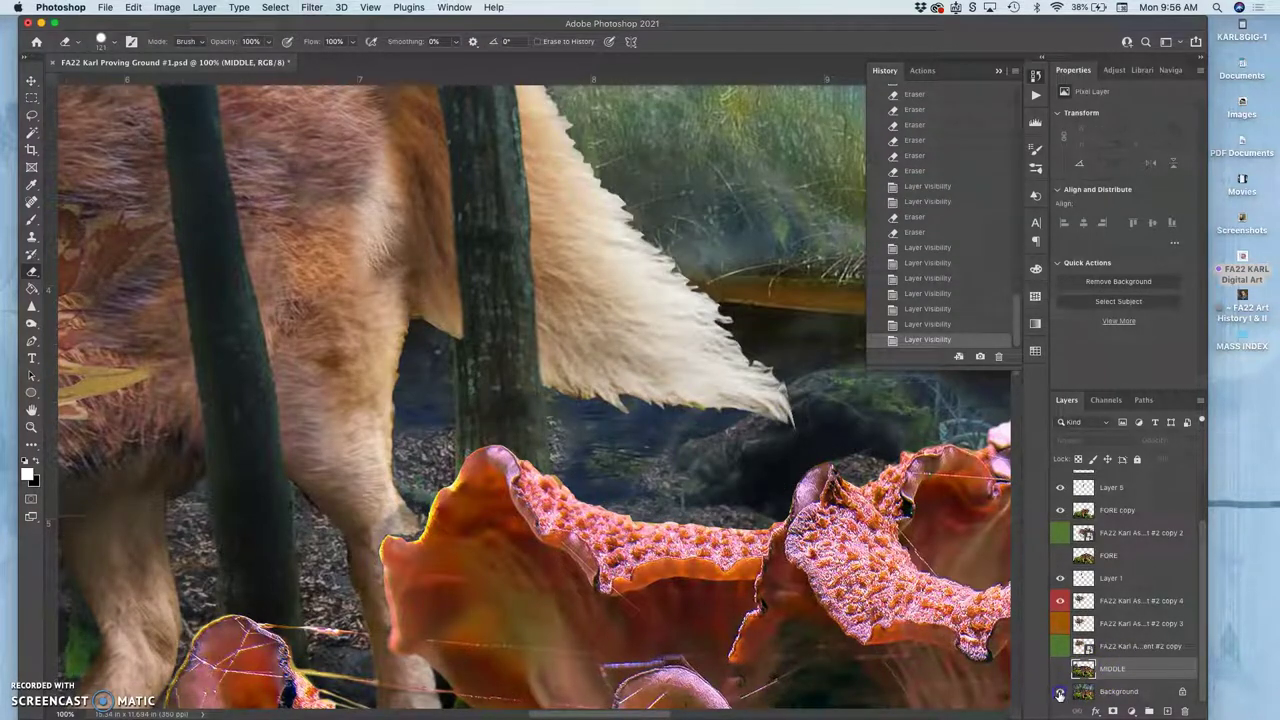
left_click(1061, 691)
left_click(1061, 668)
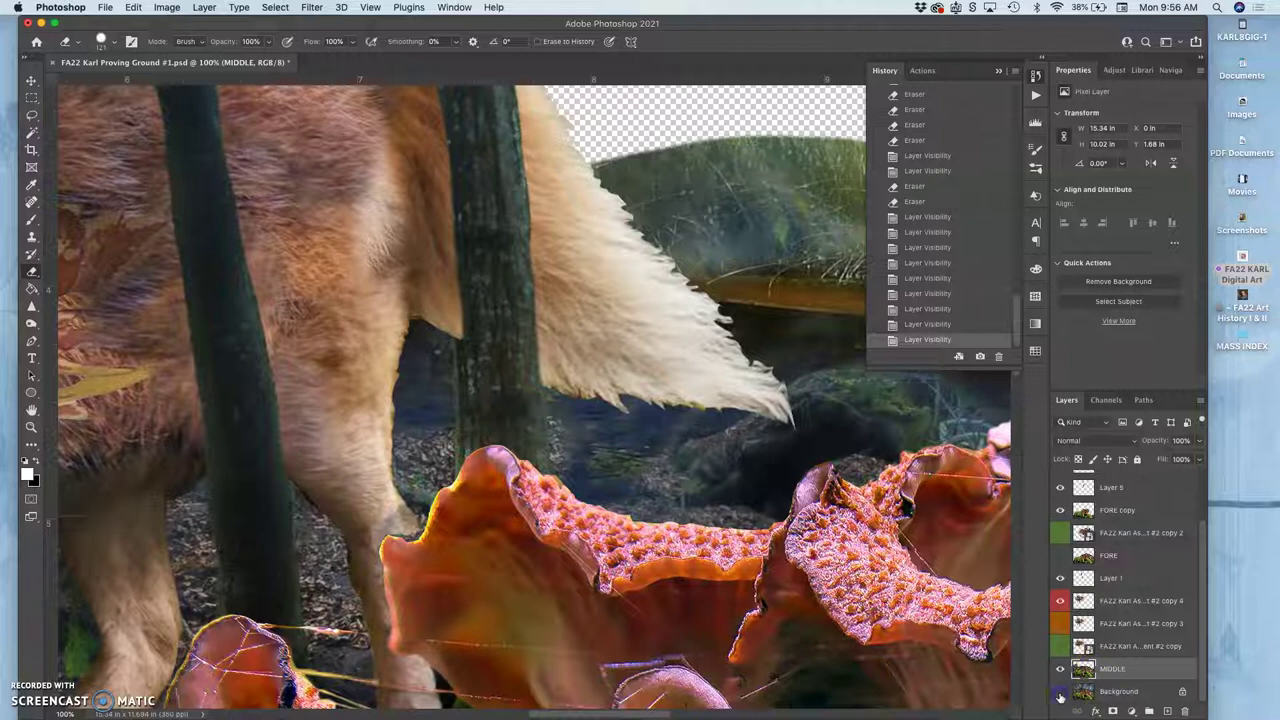
left_click(1061, 691)
left_click(1117, 670)
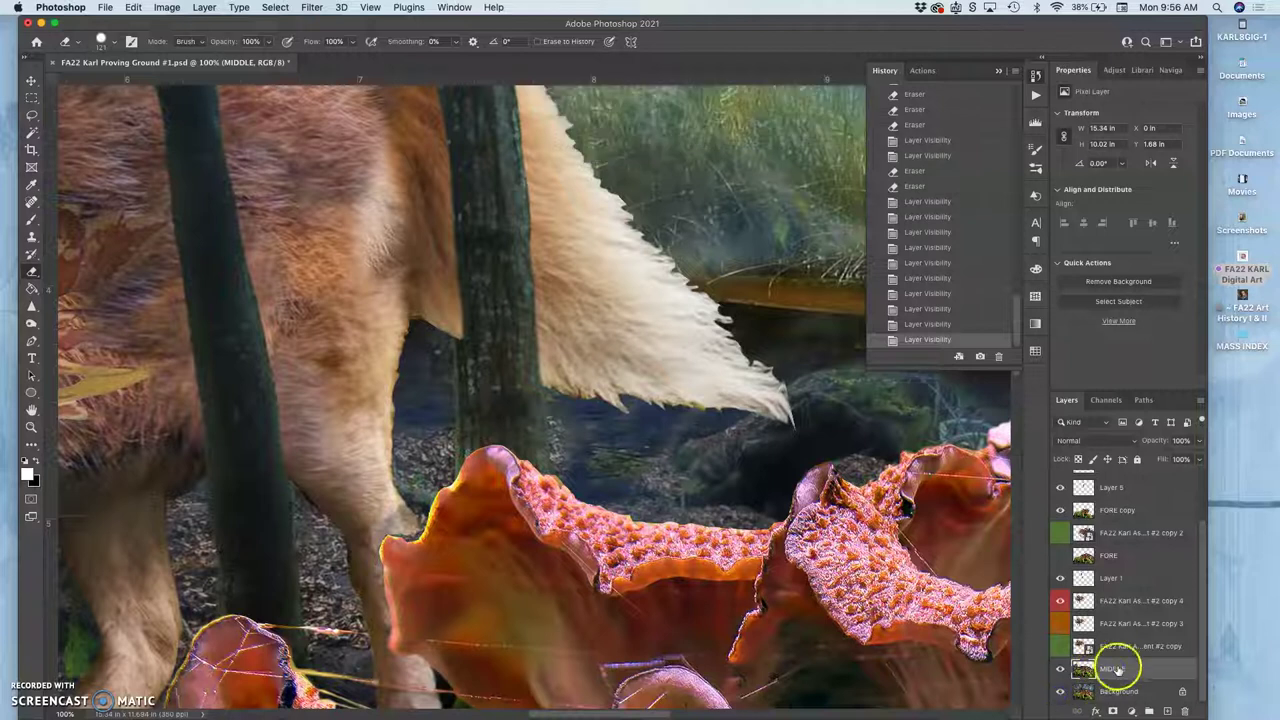
Clone-stamp at 91% opacity on the MIDDLE layer over the rear trunk's left edge, between the wolf's hind leg and the mushroom.
left_click(31, 237)
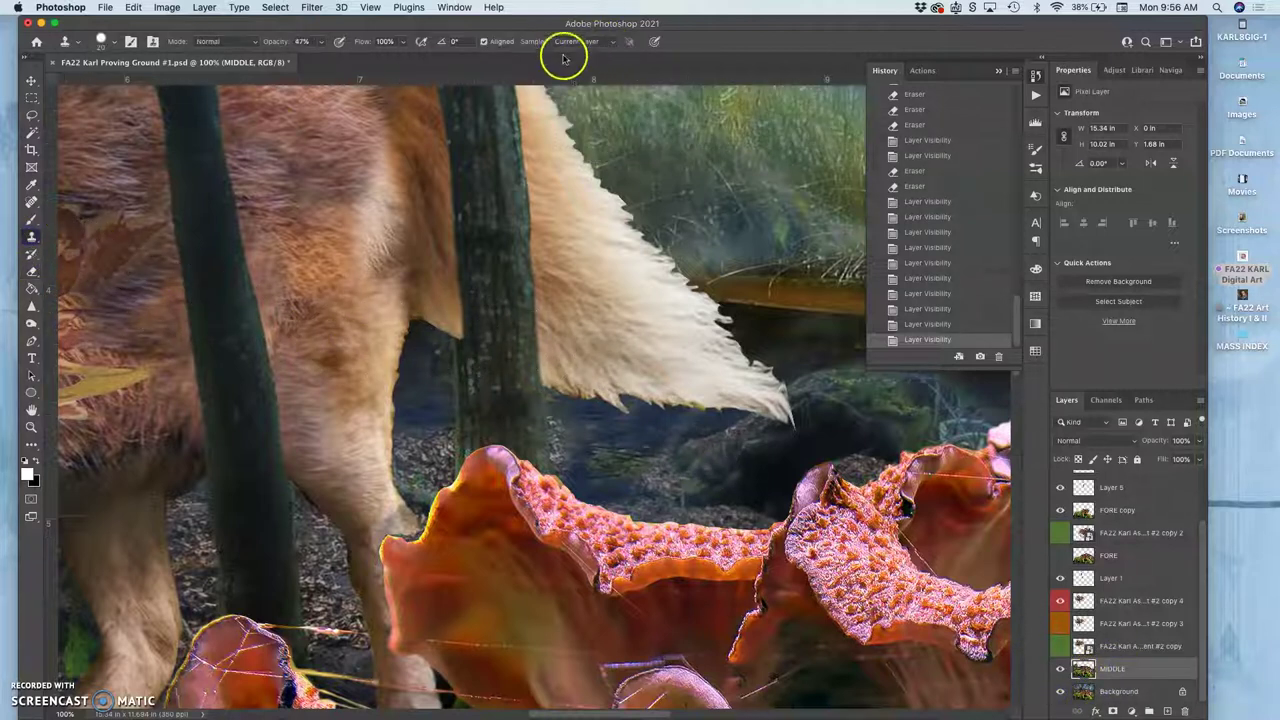
left_click(323, 44)
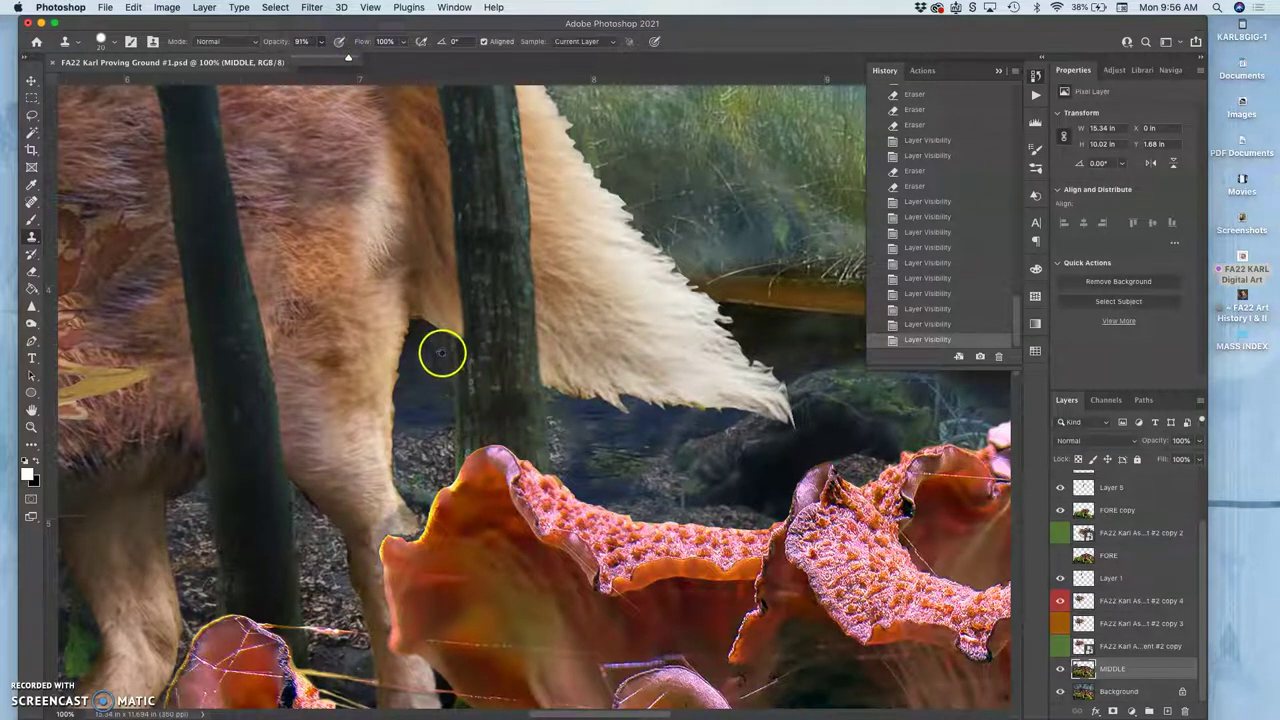
left_click_drag(434, 345, 448, 347)
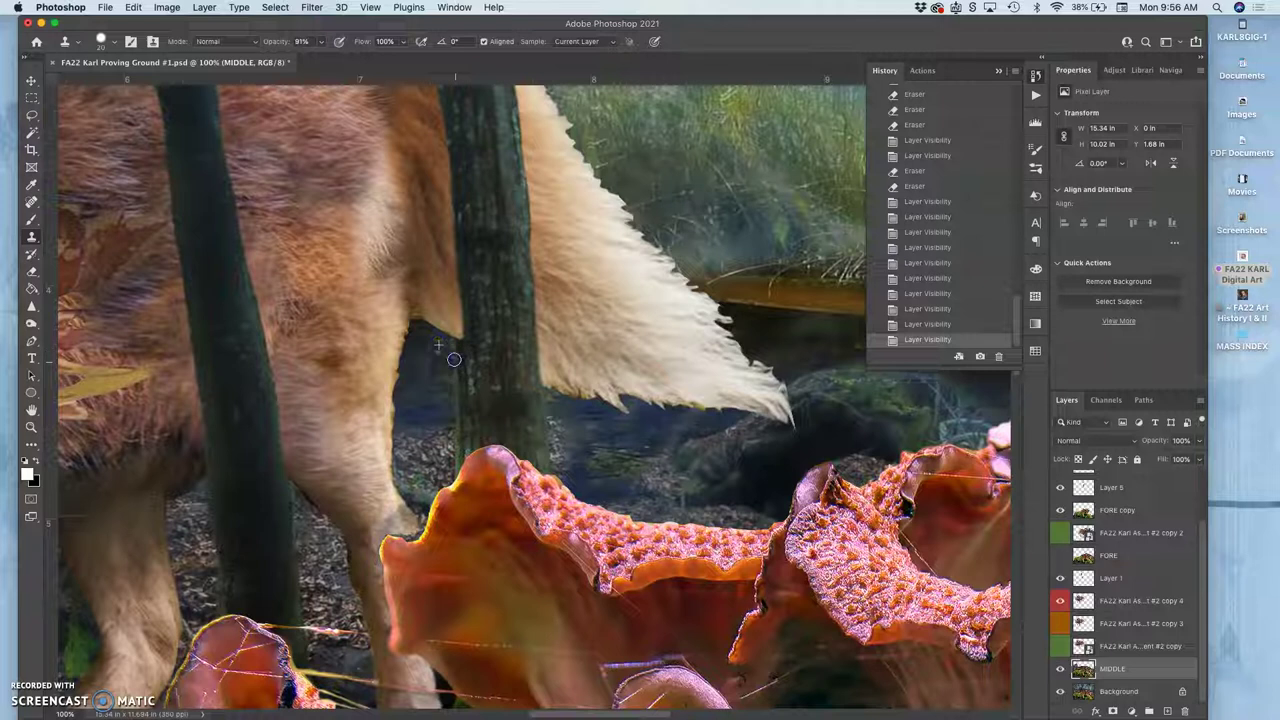
left_click_drag(456, 357, 456, 362)
key("super+z")
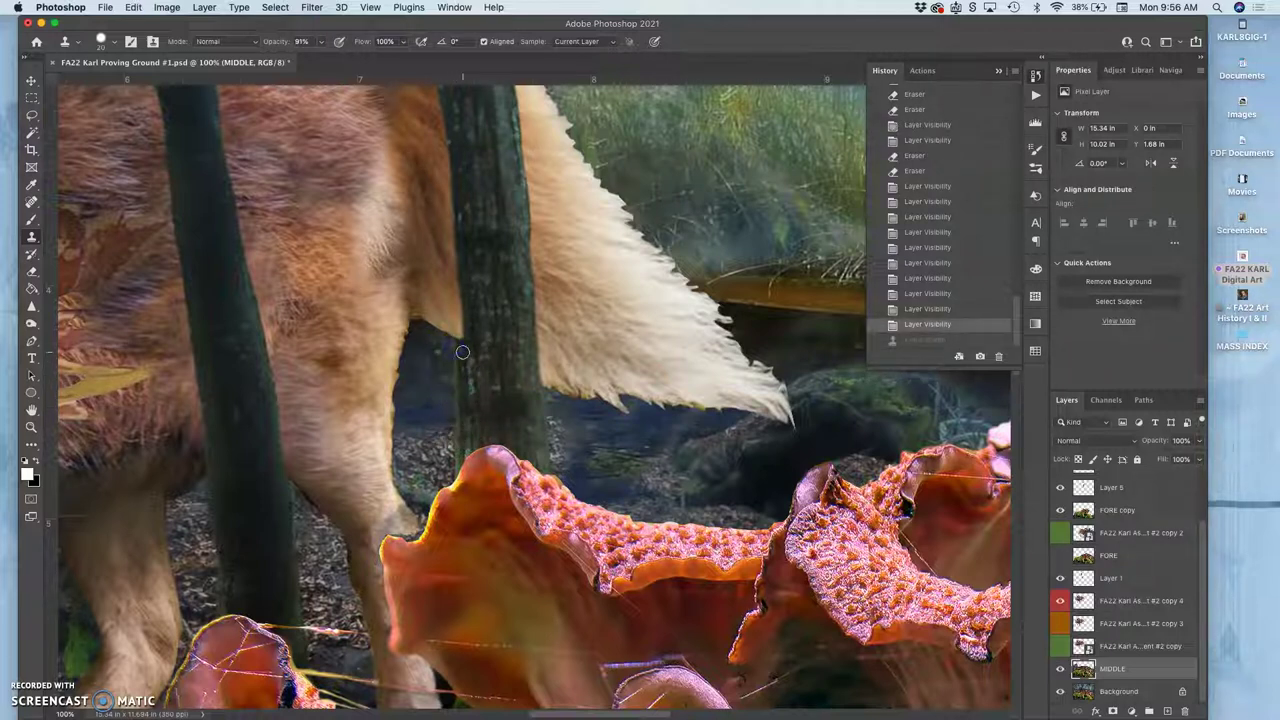
left_click_drag(465, 356, 463, 347)
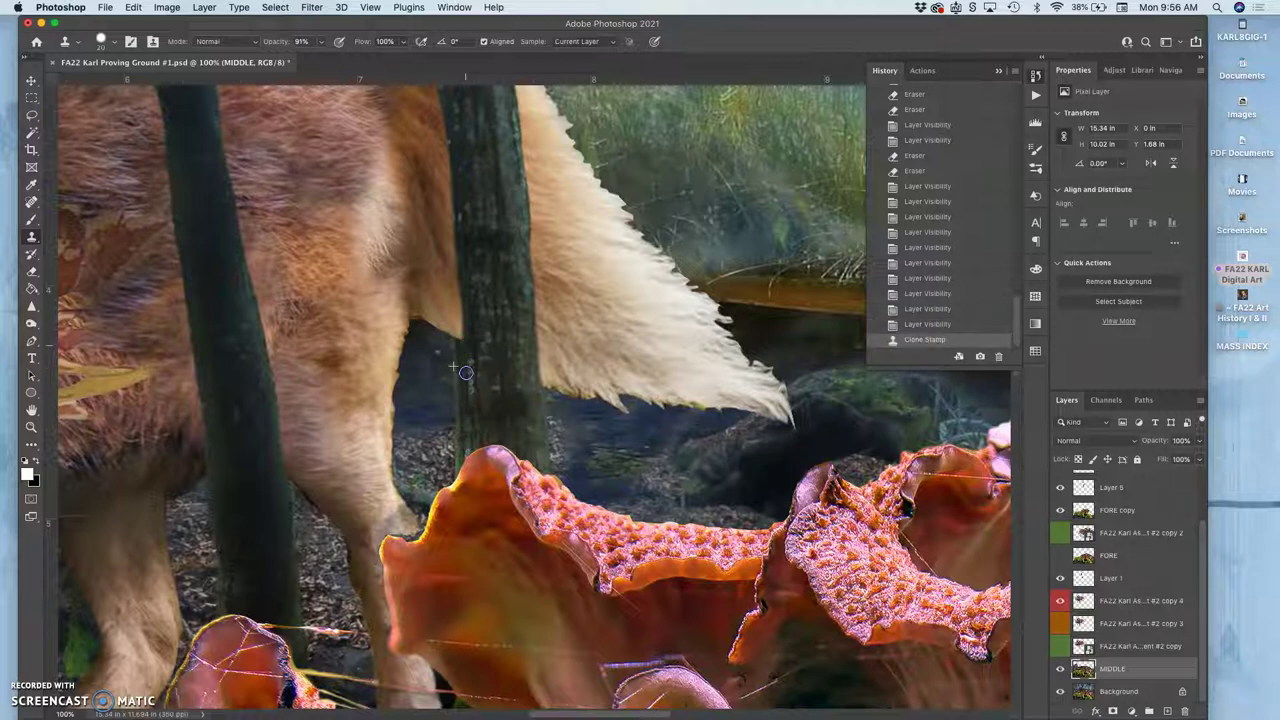
left_click_drag(466, 421, 466, 436)
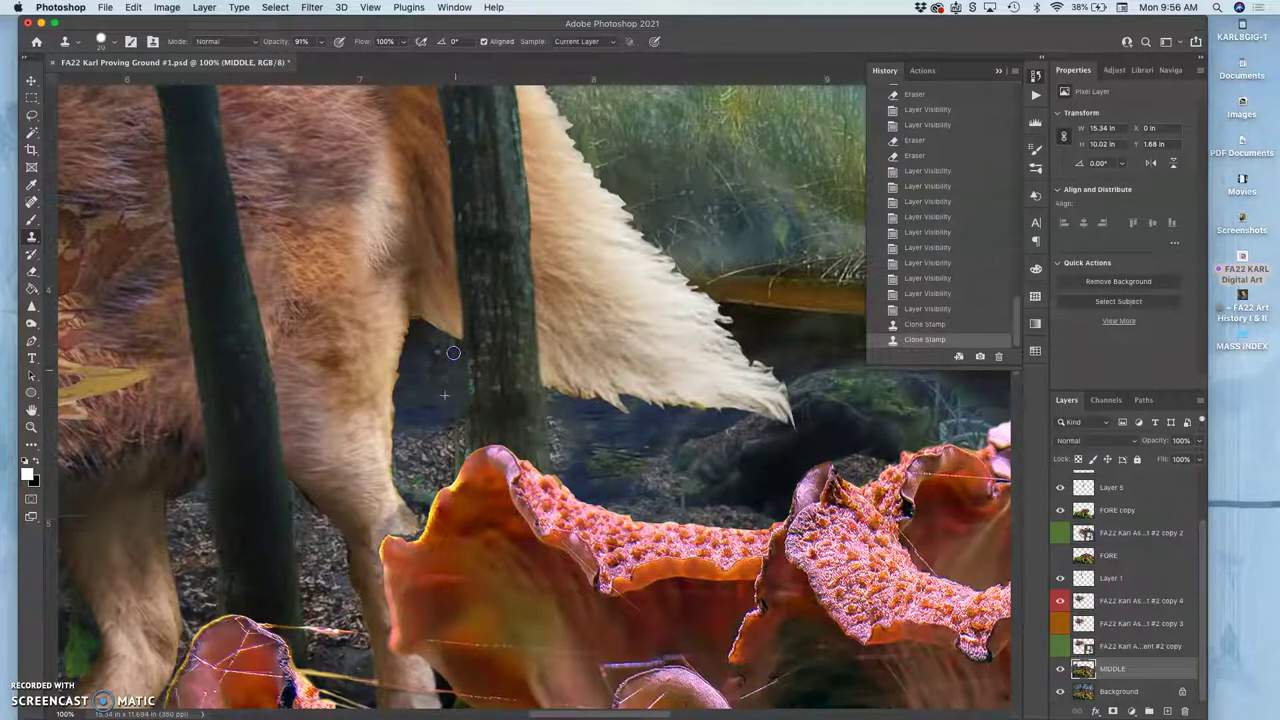
left_click_drag(455, 420, 434, 457)
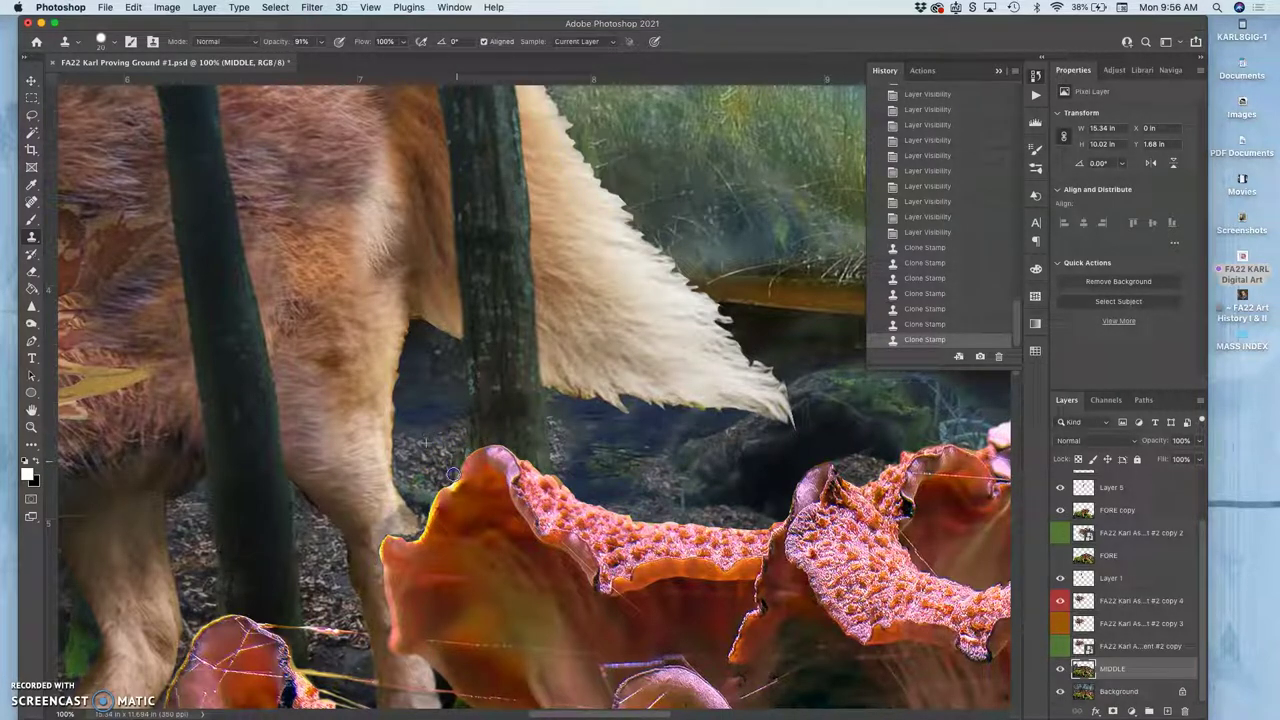
Compare the wolf's hind legs and tail tip with the FORE layer hidden and shown, up close and zoomed out.
left_click(1118, 604)
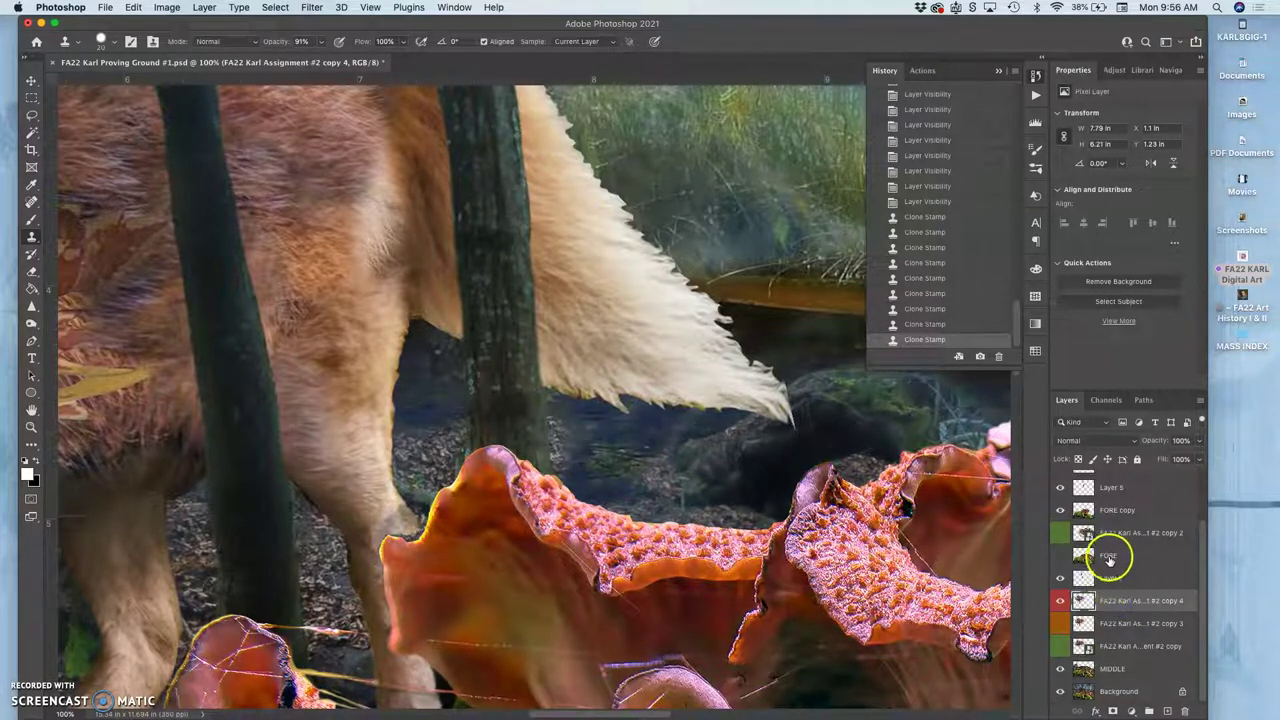
left_click(1059, 556)
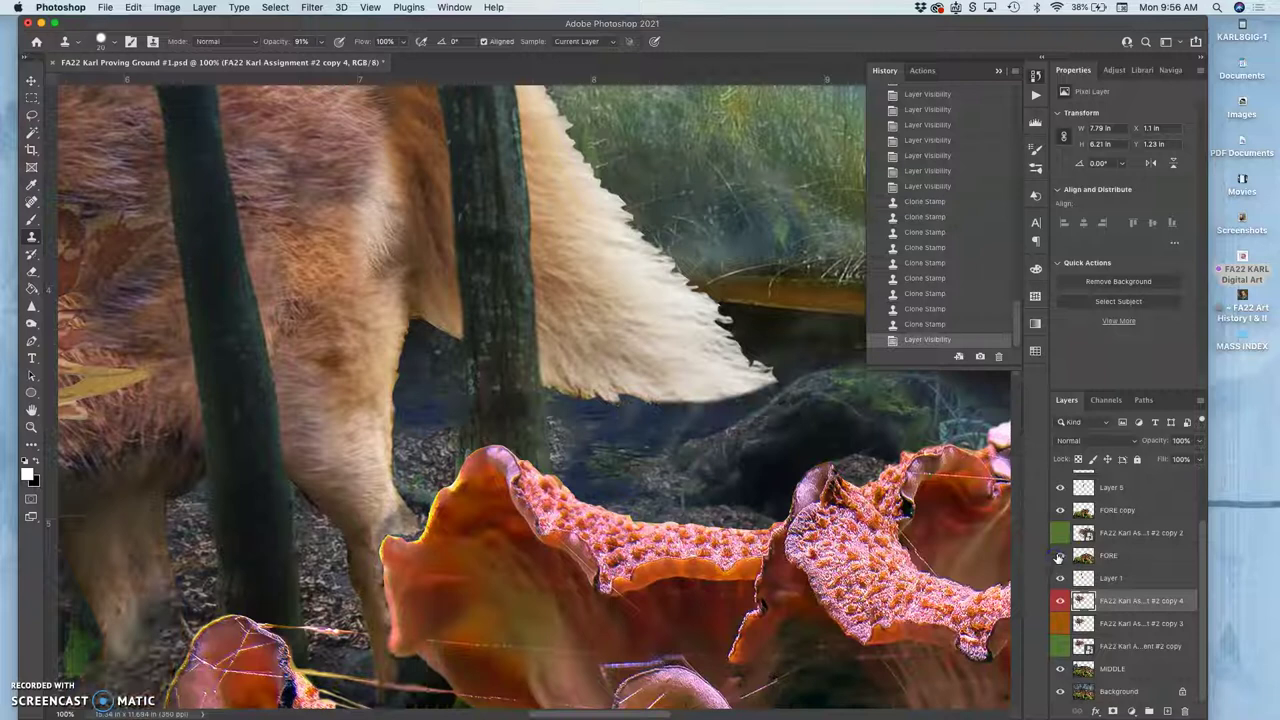
left_click(1060, 557)
left_click(1061, 557)
left_click(1061, 556)
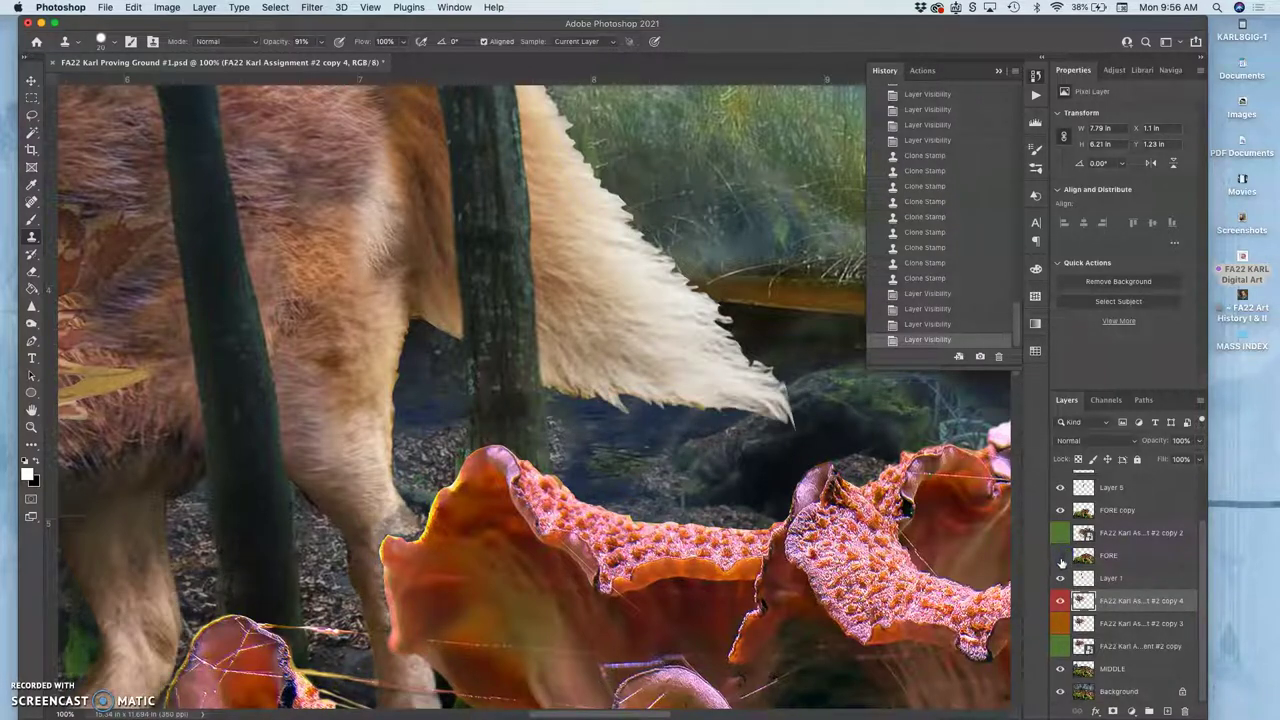
key("super+minus")
key("super+minus")
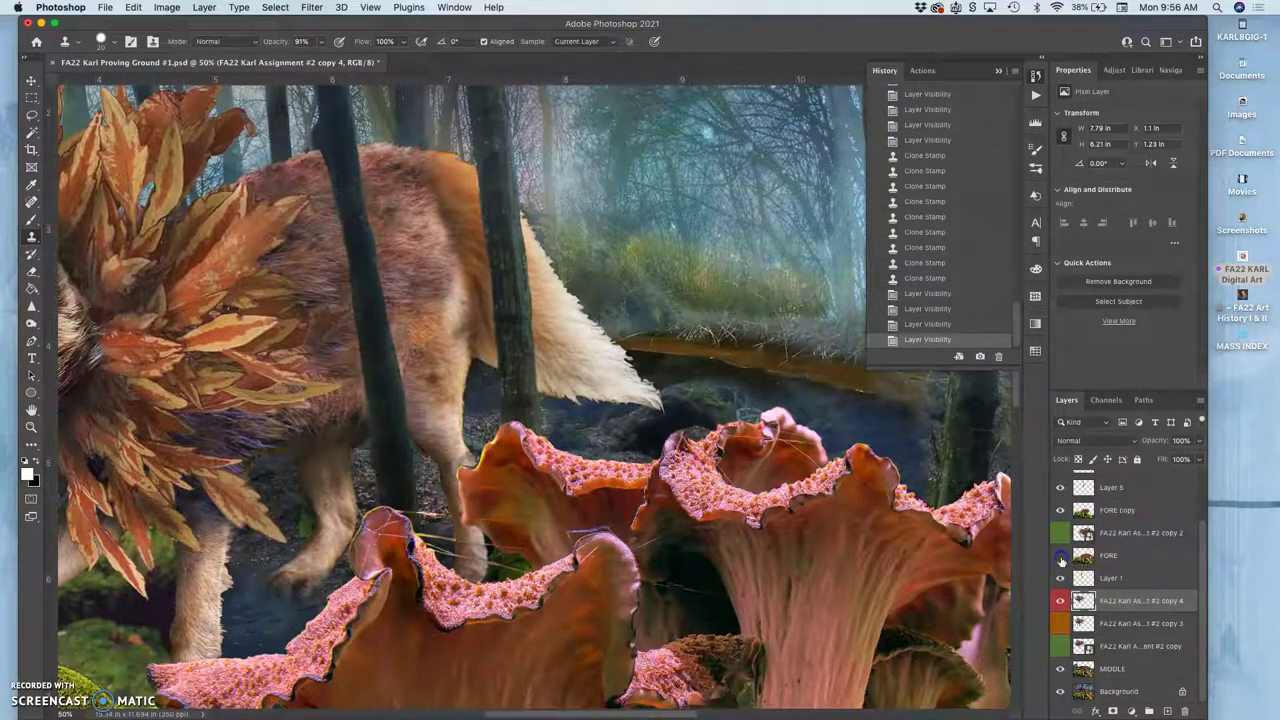
left_click(1061, 556)
left_click(1061, 556)
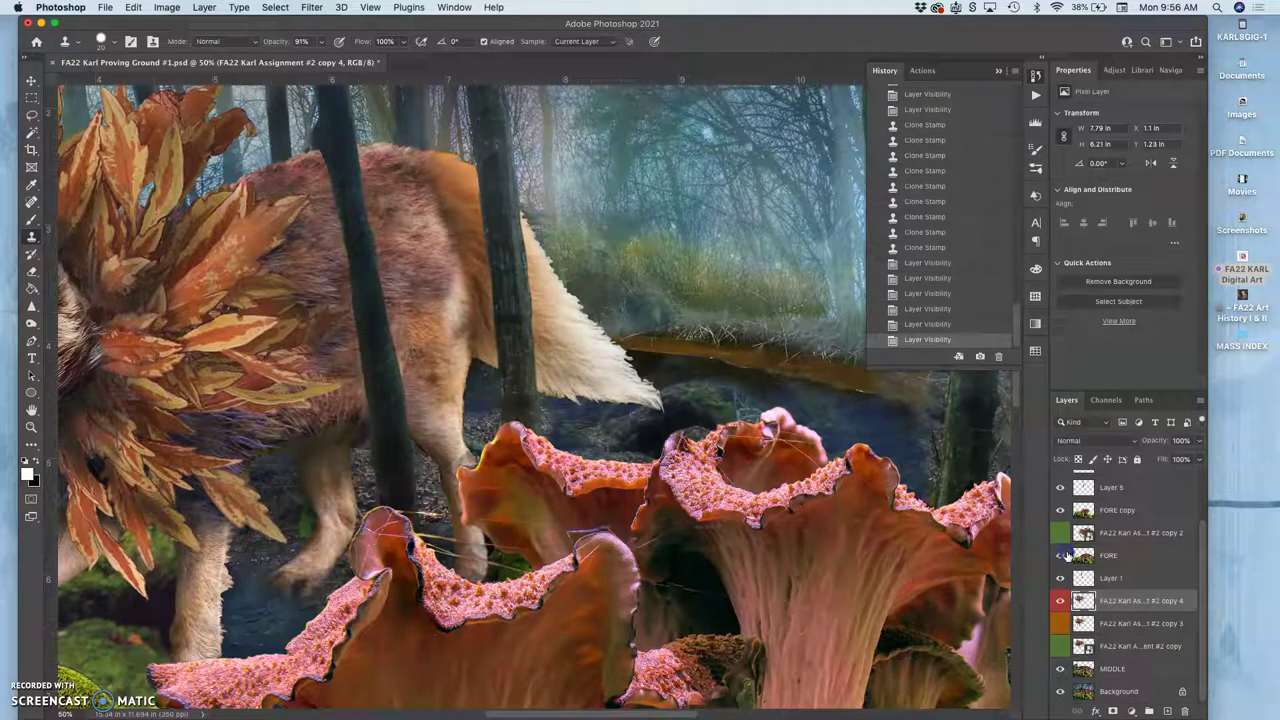
Show the FORE layer and set its opacity to 21%.
left_click(1061, 556)
left_click(1108, 553)
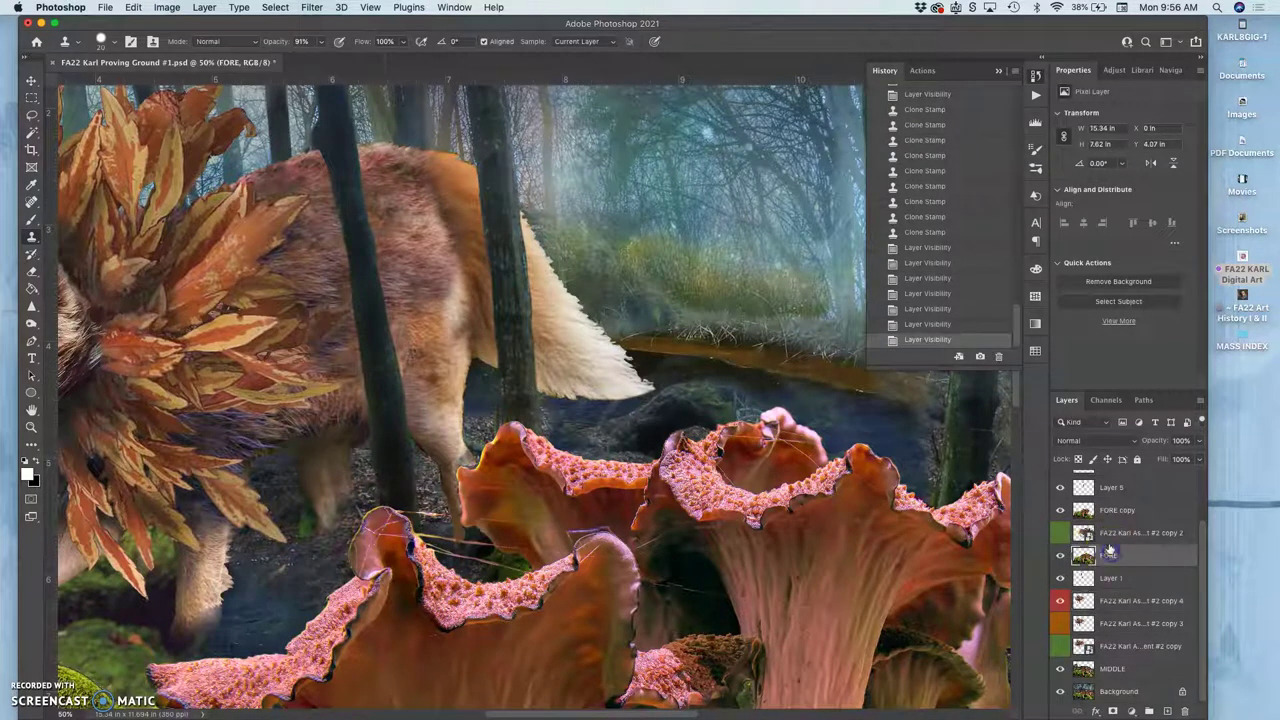
left_click(1201, 441)
left_click_drag(1178, 457, 1152, 460)
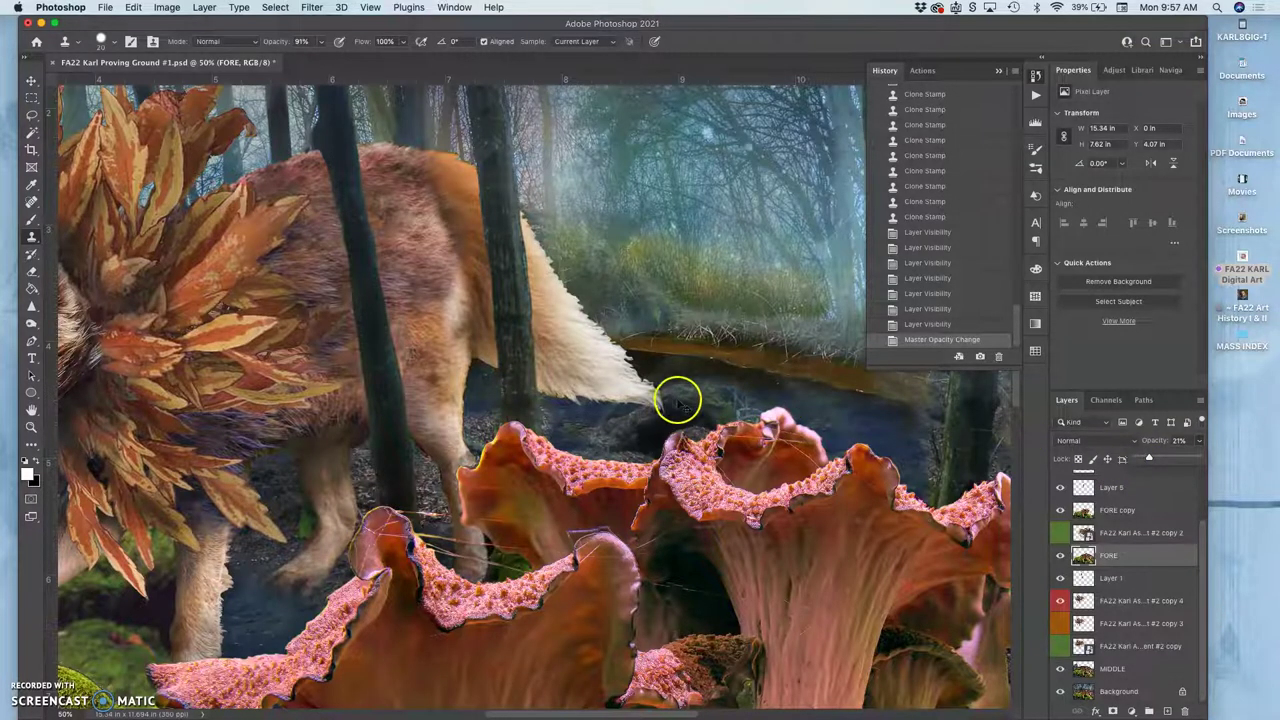
key("super+minus")
key("super+minus")
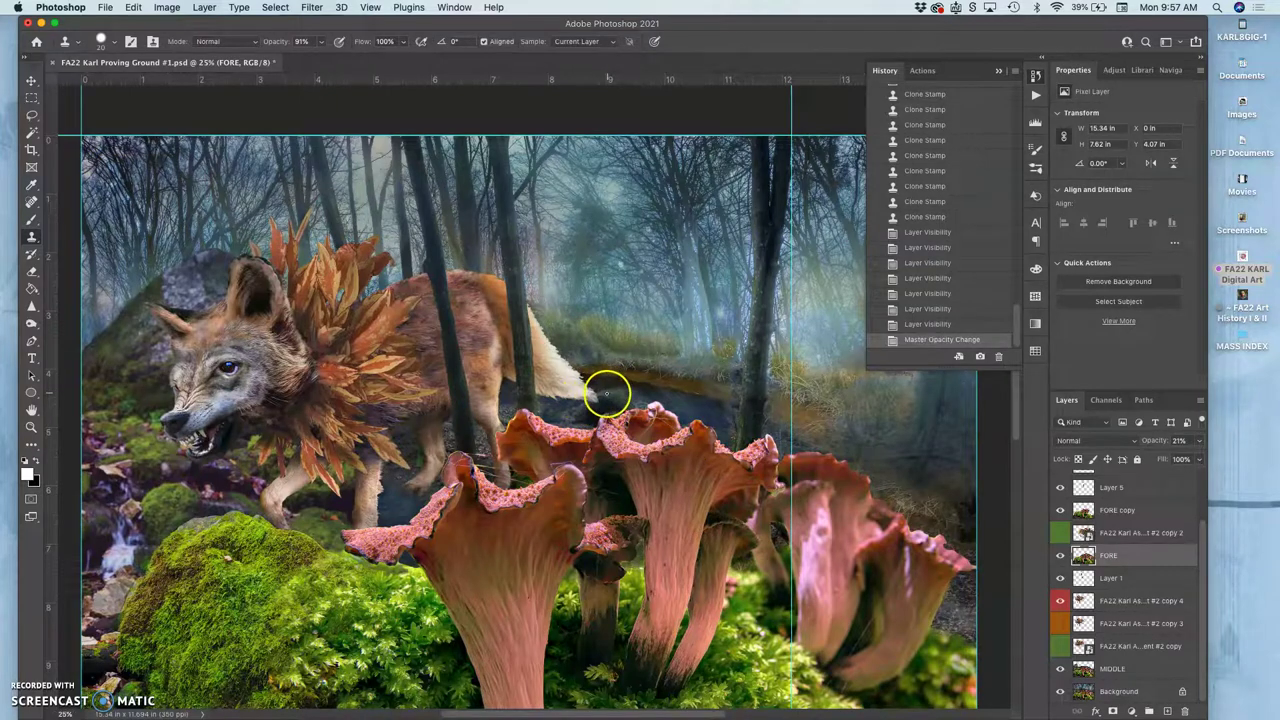
Clone-stamp at 91% opacity on the FORE layer around the wolf's hind lower leg beside the mushroom, checking the layer hidden and shown.
key("super+plus")
key("super+plus")
key("super+plus")
key("super+plus")
key("super+plus")
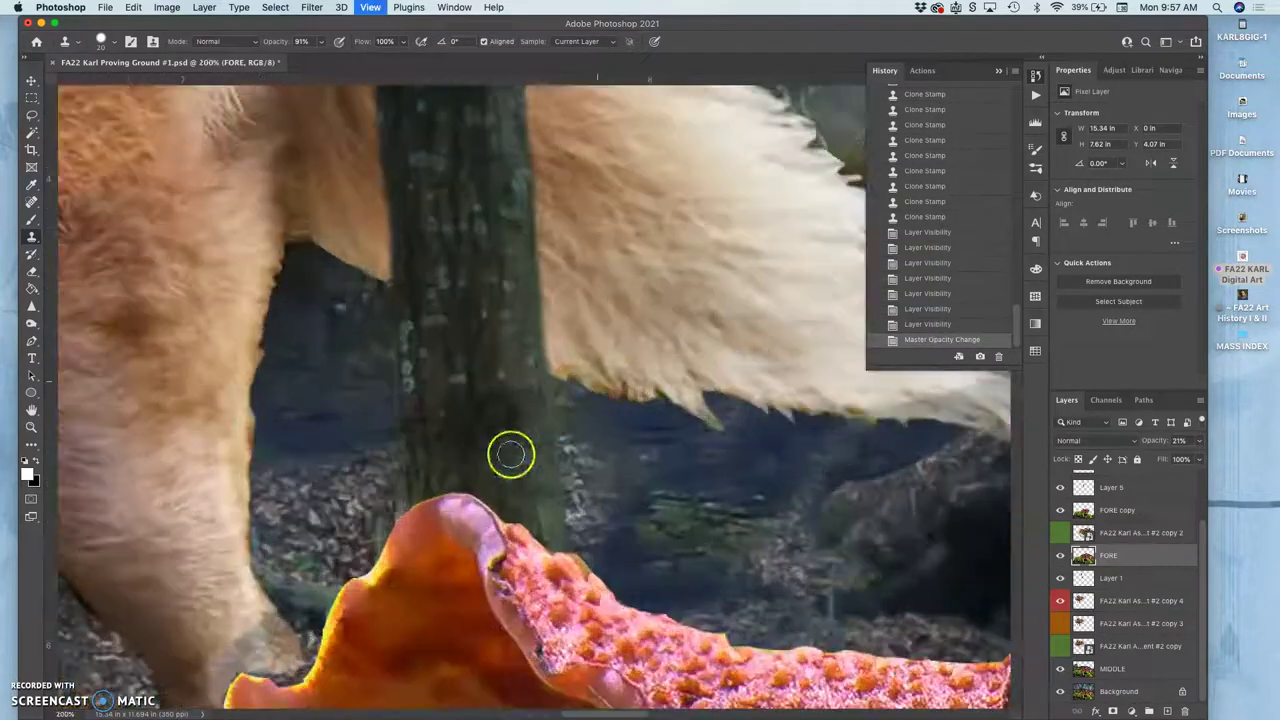
left_click(250, 627)
left_click_drag(275, 627, 232, 632)
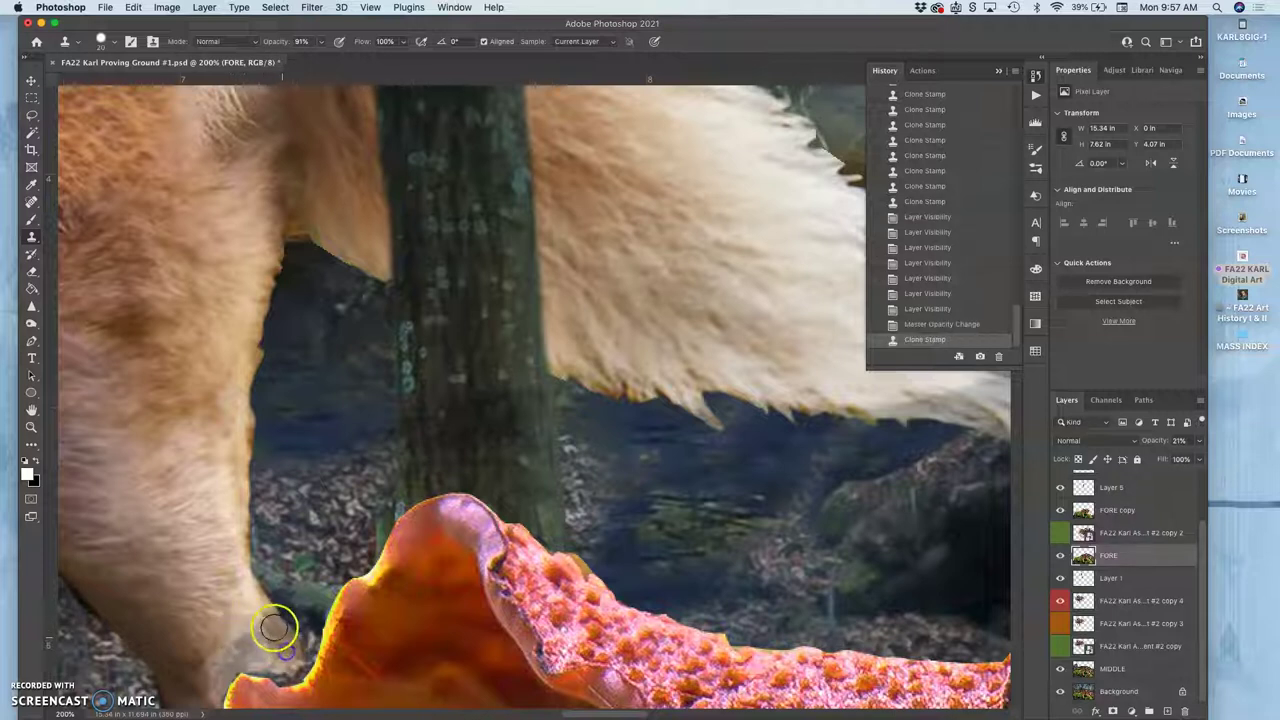
left_click(265, 624)
left_click(258, 614)
left_click(260, 628)
left_click(252, 623)
left_click(247, 626)
left_click(250, 640)
left_click(241, 642)
left_click(237, 637)
left_click(277, 654)
left_click(286, 659)
left_click(316, 550)
left_click_drag(367, 443, 410, 330)
left_click_drag(363, 486, 420, 322)
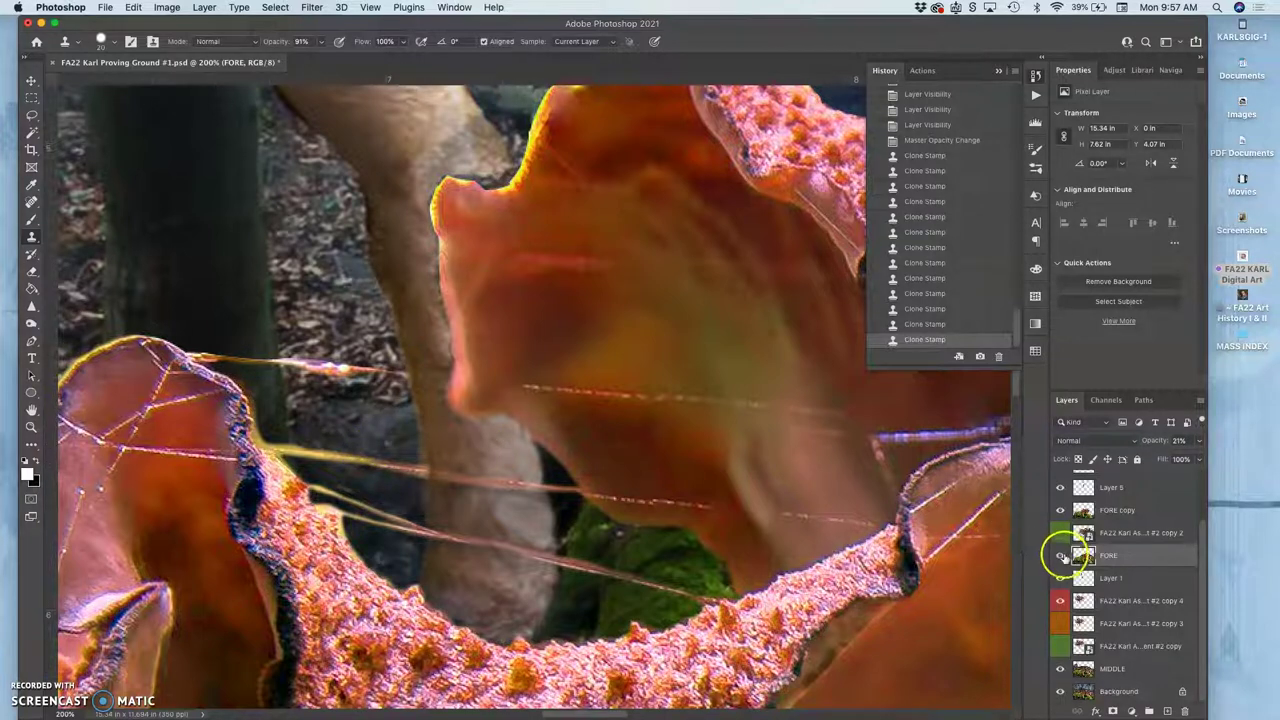
left_click(1061, 556)
left_click(1061, 558)
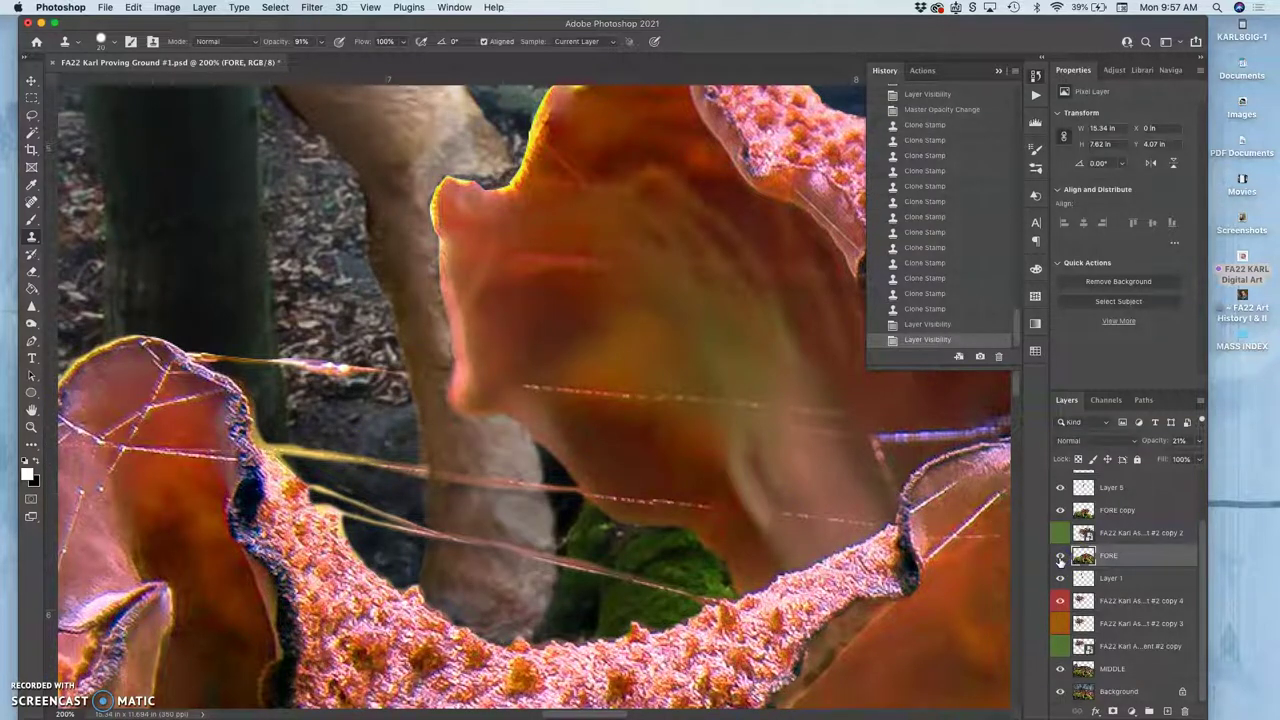
Erase on the FORE layer over the hind leg beside the mushroom with a 121 px brush at 33% opacity, undoing the last stroke.
left_click(32, 271)
scroll(323, 191, "up", 5)
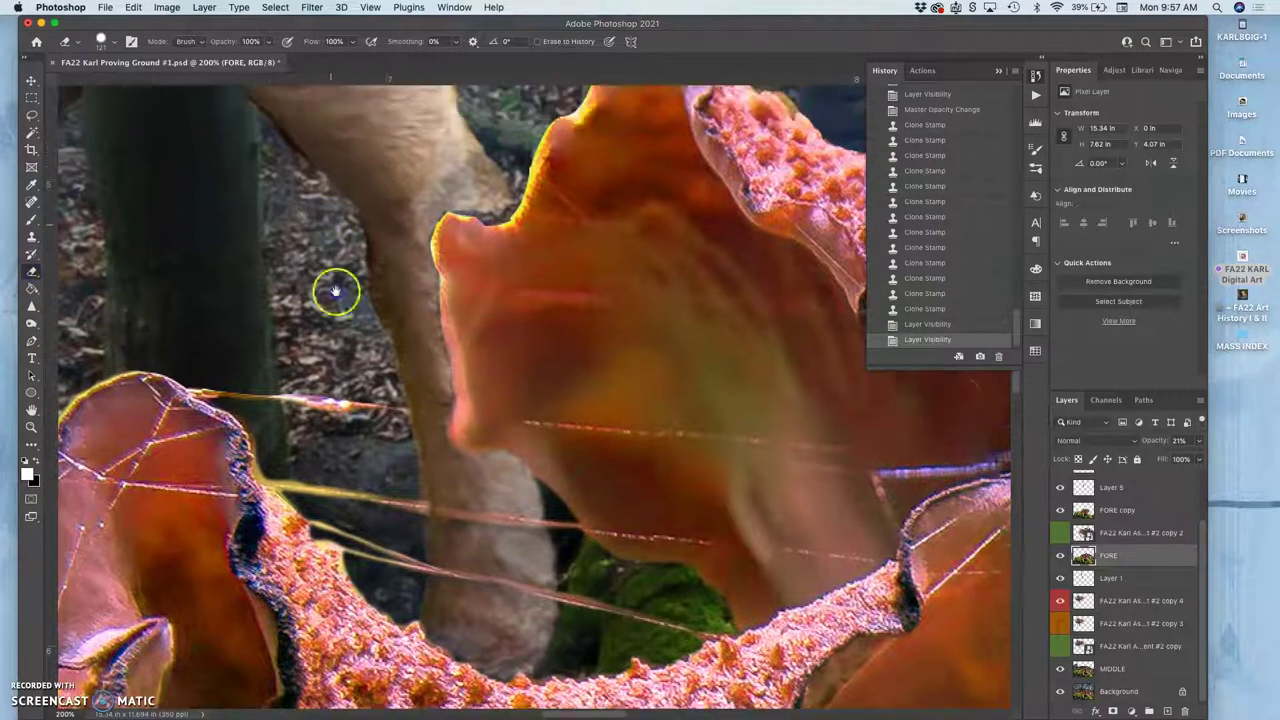
left_click(108, 43)
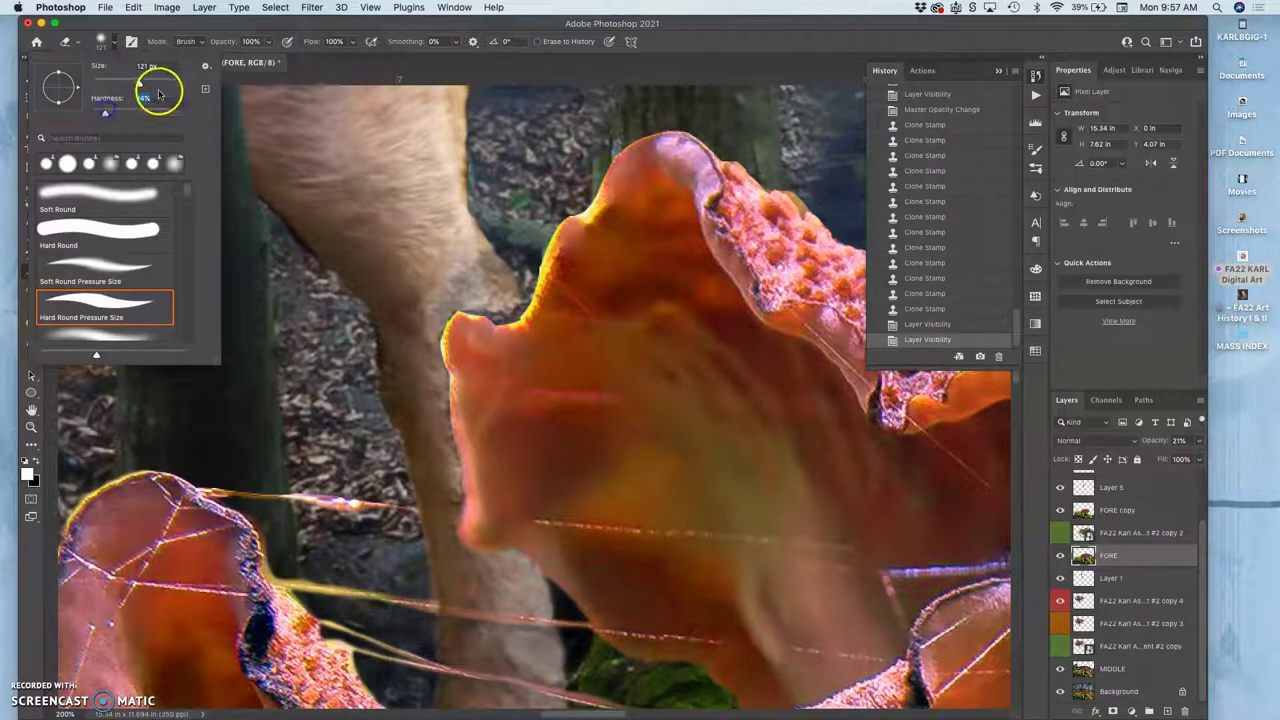
left_click(268, 43)
left_click_drag(268, 57, 228, 58)
left_click(434, 234)
left_click(451, 254)
left_click_drag(466, 258, 469, 281)
key("super+z")
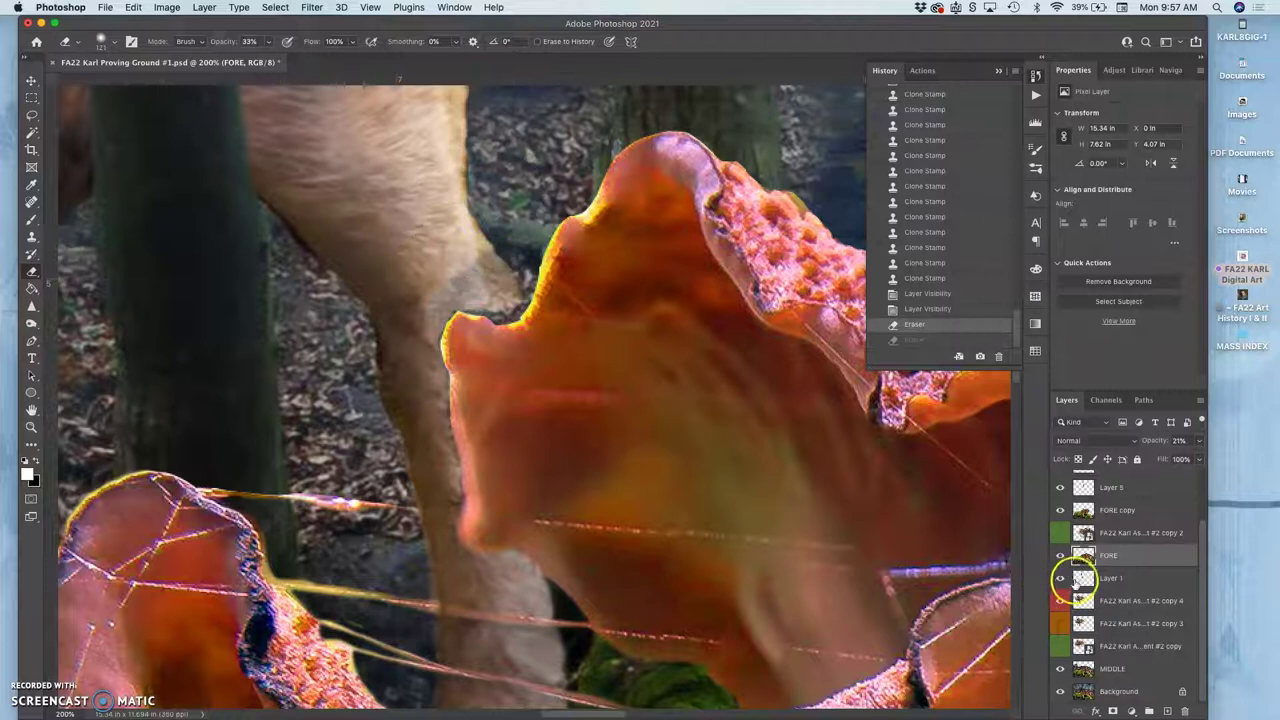
Examine what the FORE copy and FORE layers contribute around the hind leg by hiding and showing them, and review the whole composite.
left_click(1061, 511)
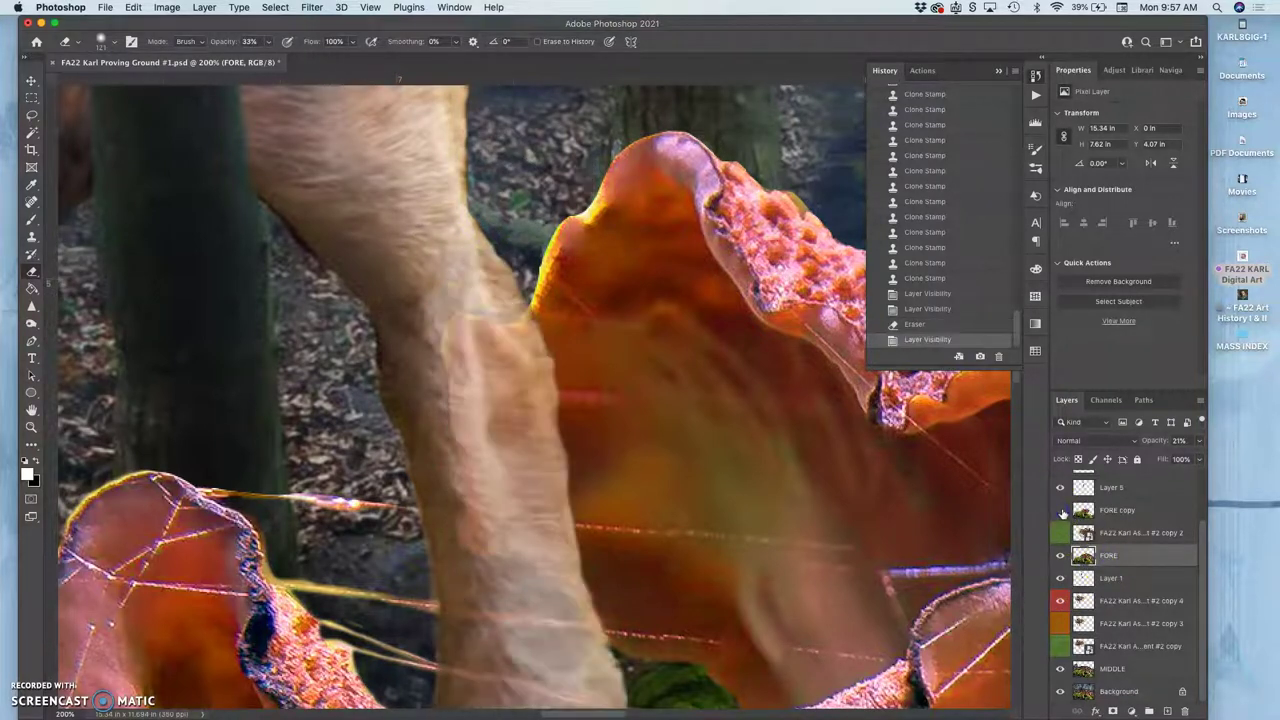
left_click(1061, 511)
left_click(1061, 555)
left_click(1061, 555)
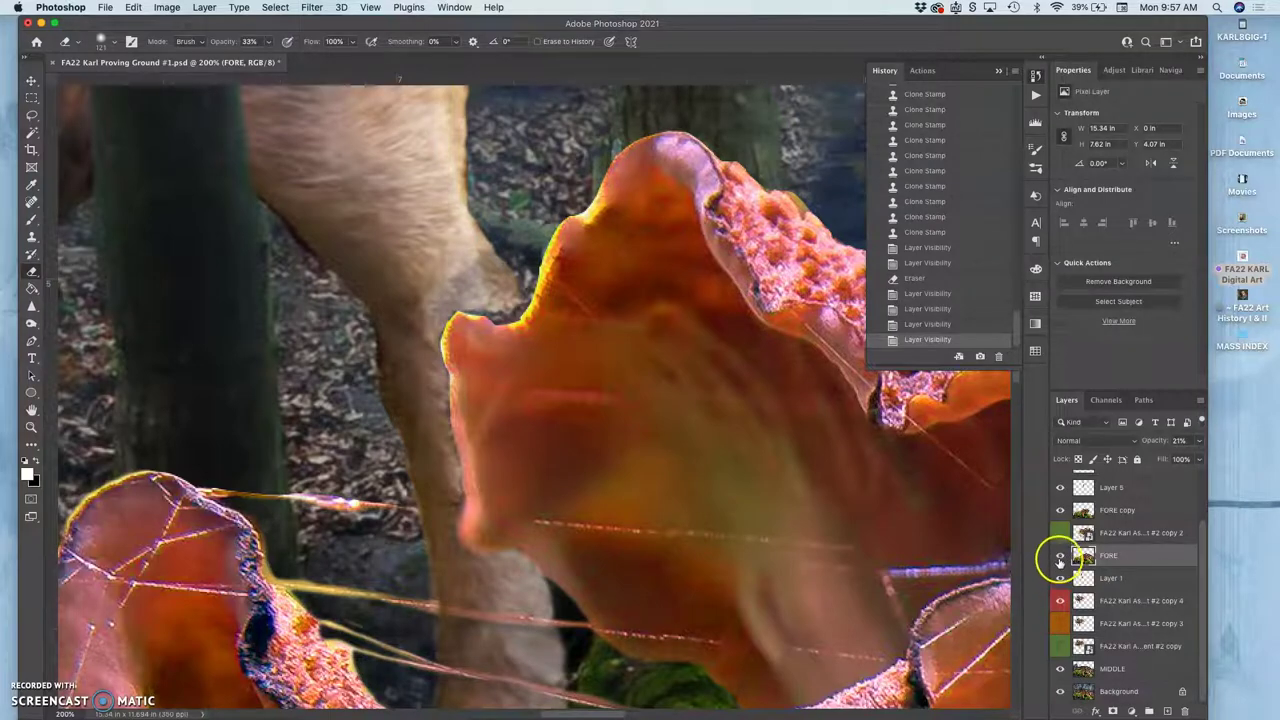
key("super+minus")
key("super+minus")
key("super+minus")
key("super+minus")
key("super+minus")
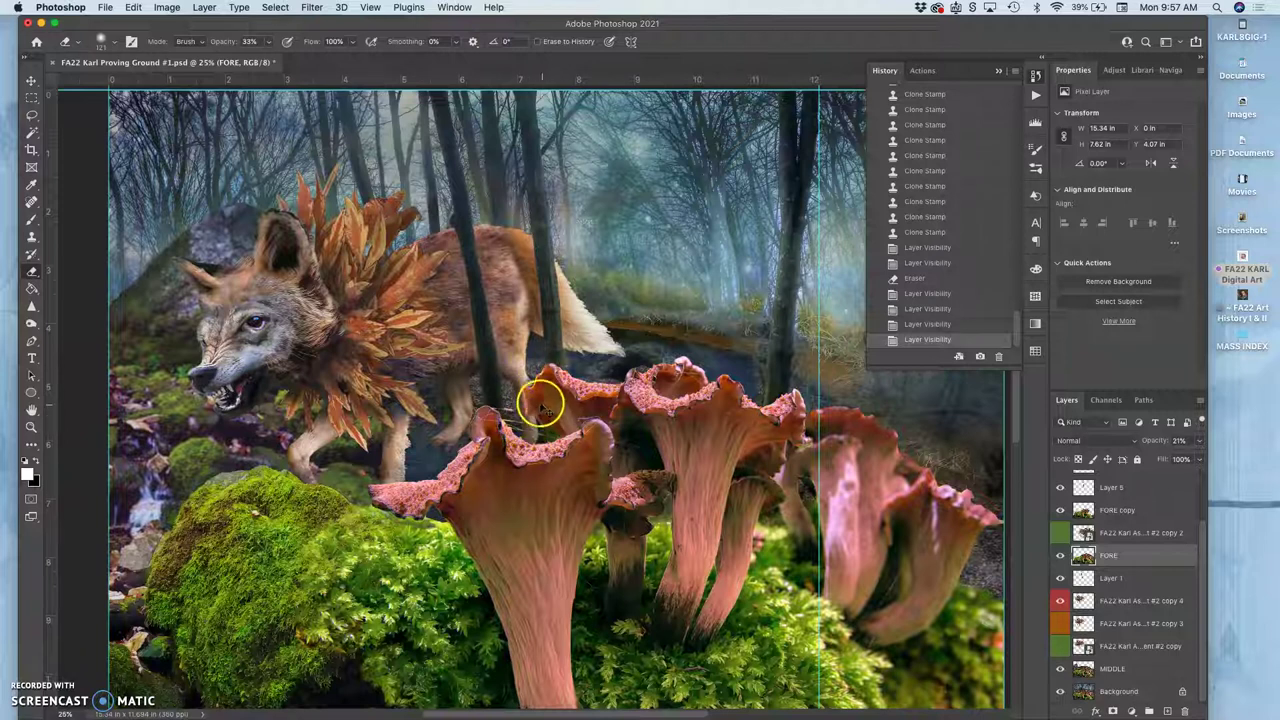
Save the document and move the inner vertical guide outward to about 12.6 inches.
key("super+s")
key("super+minus")
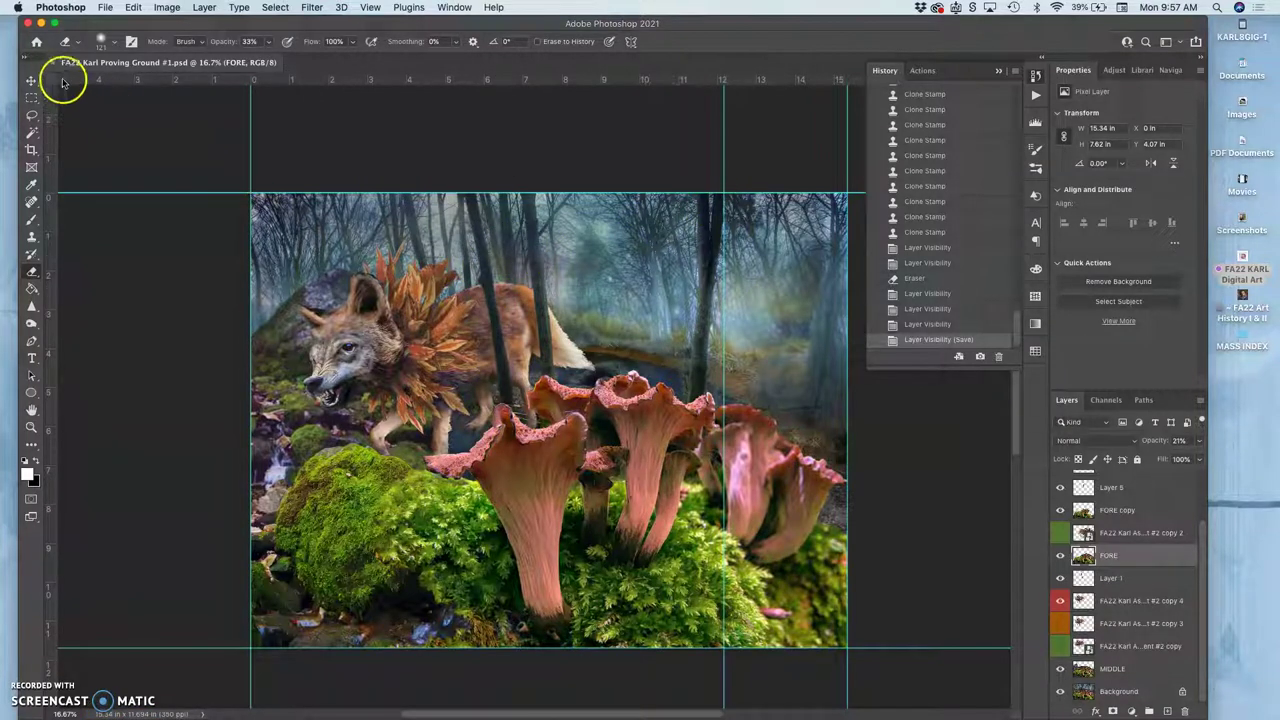
left_click(31, 80)
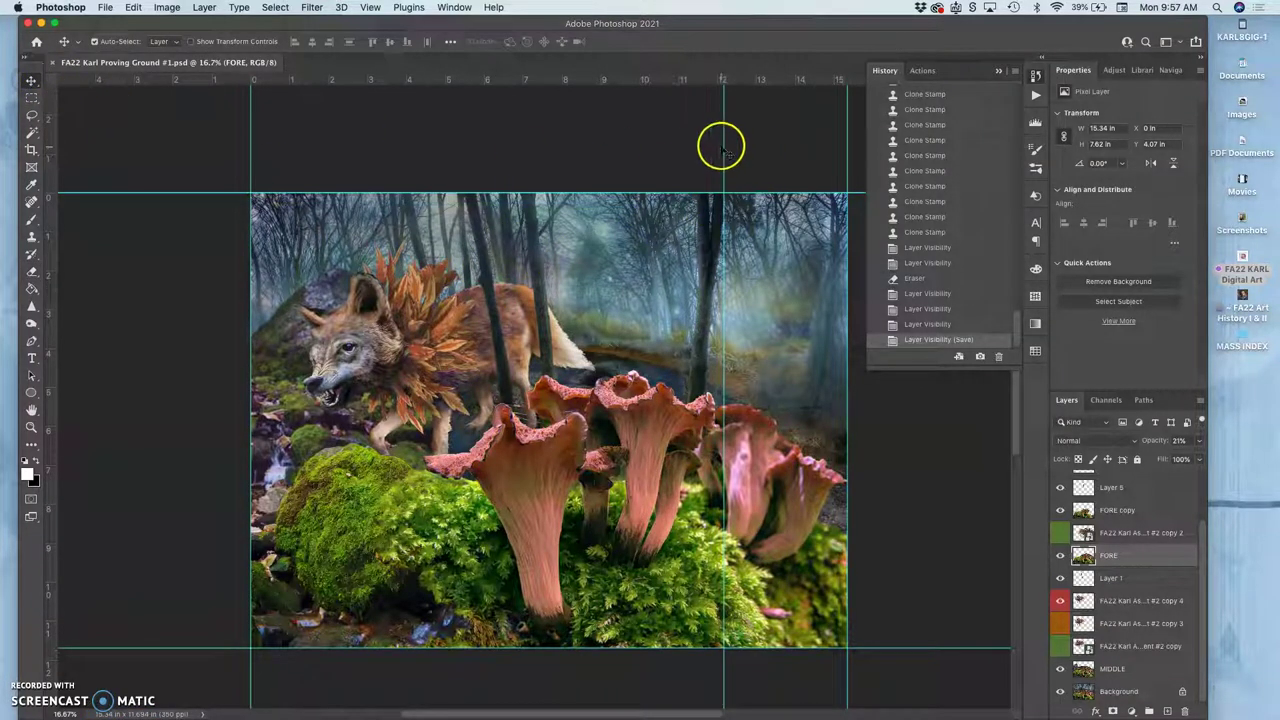
mouse_move(723, 146)
left_mouse_down()
mouse_move(767, 146)
mouse_move(743, 147)
left_mouse_up()
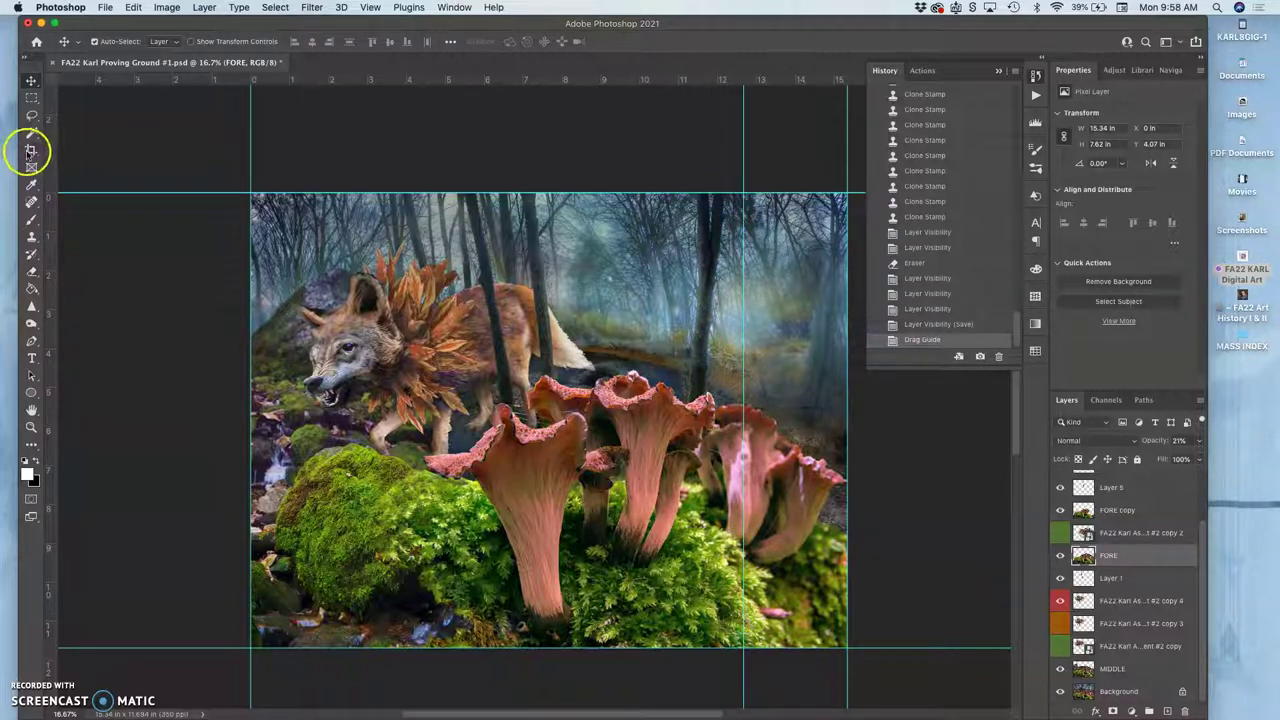
Crop the canvas's right side to the inner guide, leaving the image about 12.67 inches wide at full height.
left_click(31, 150)
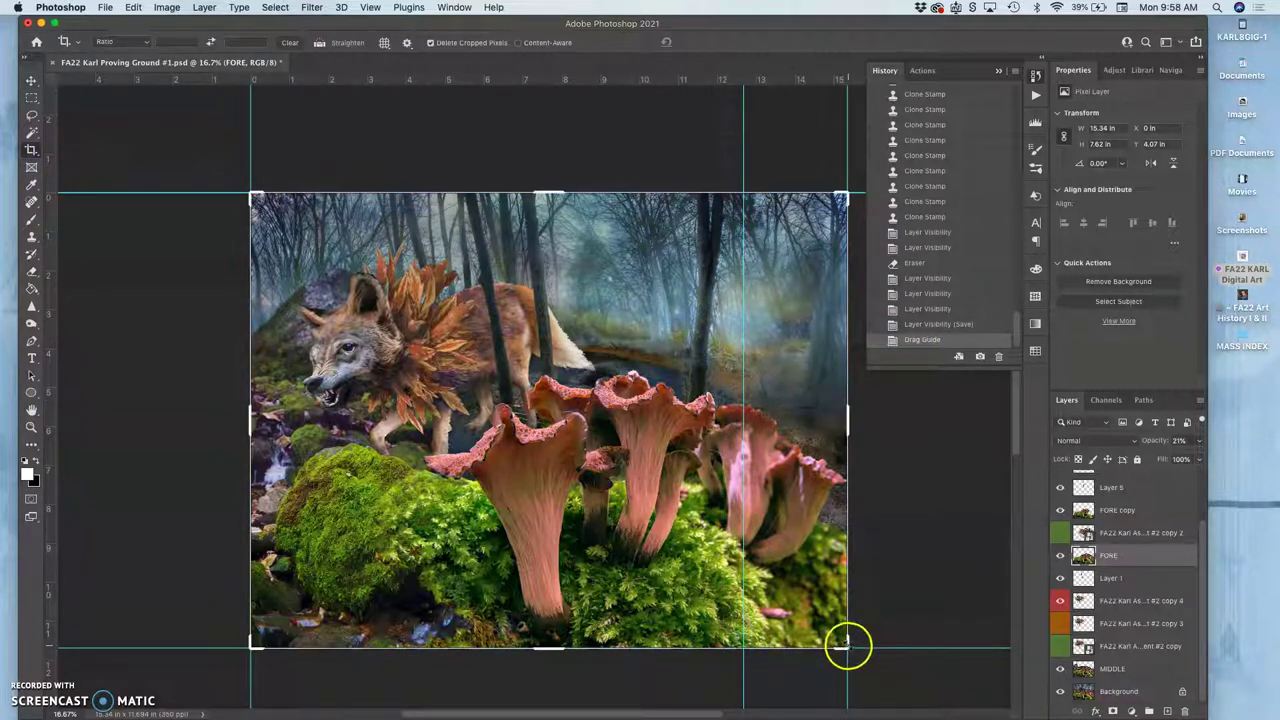
left_click_drag(845, 646, 795, 645)
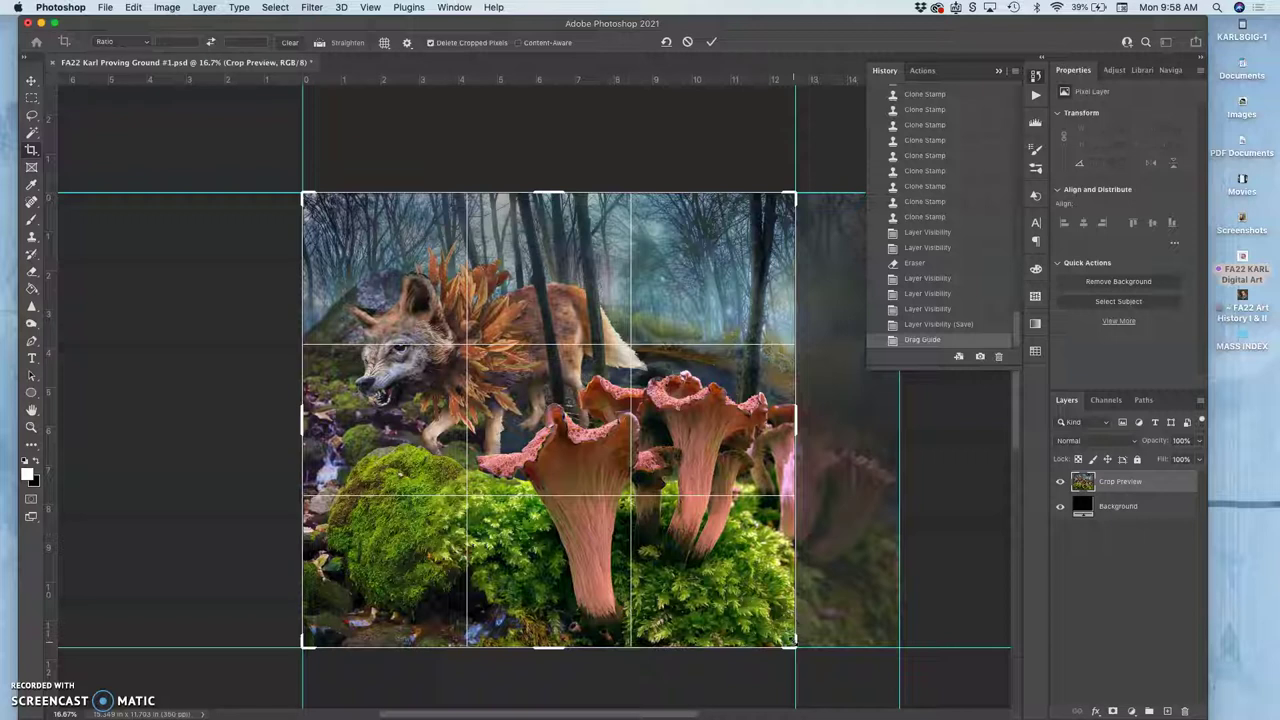
key("Return")
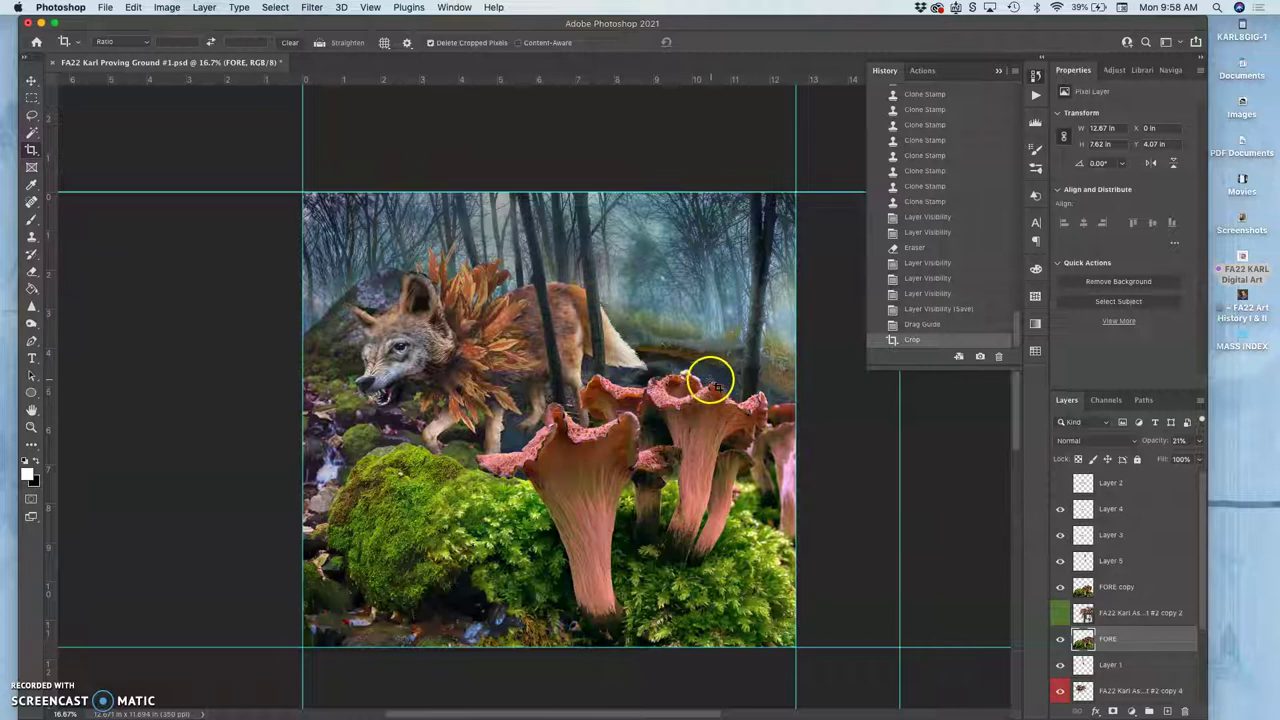
Check the cropped document's width, height and resolution in Image Size without changing them.
left_click(167, 7)
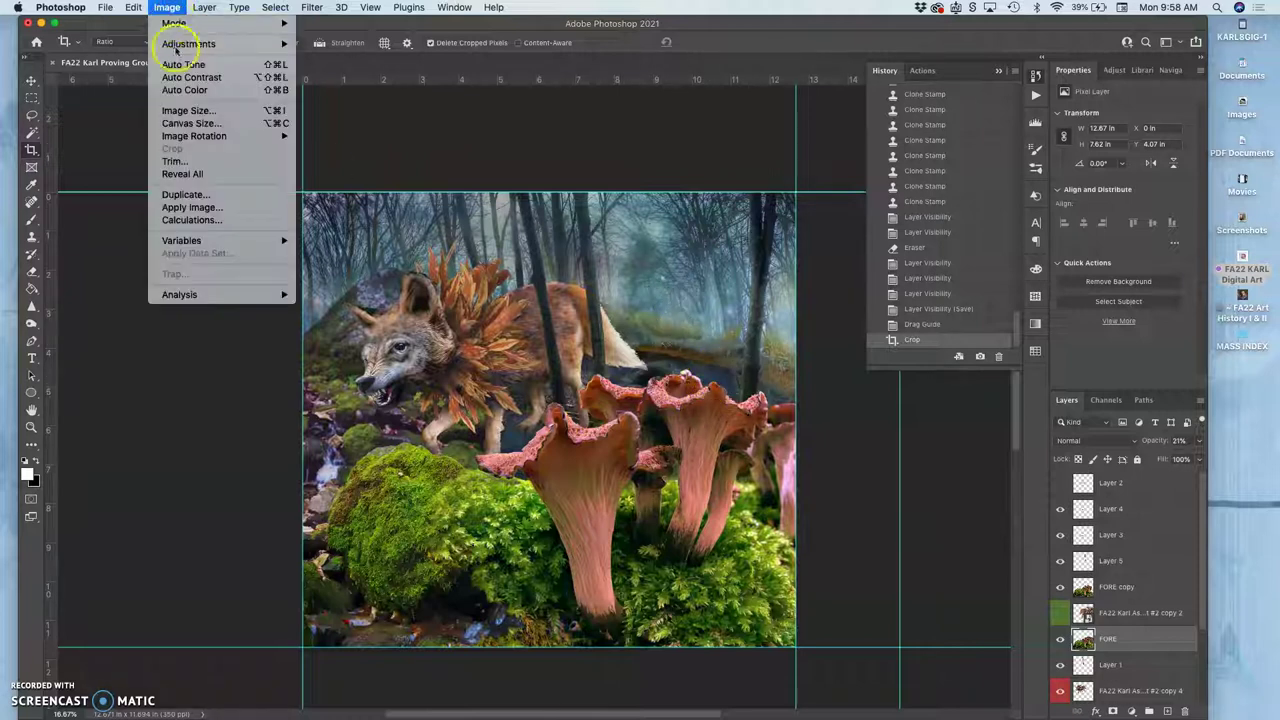
mouse_move(186, 43)
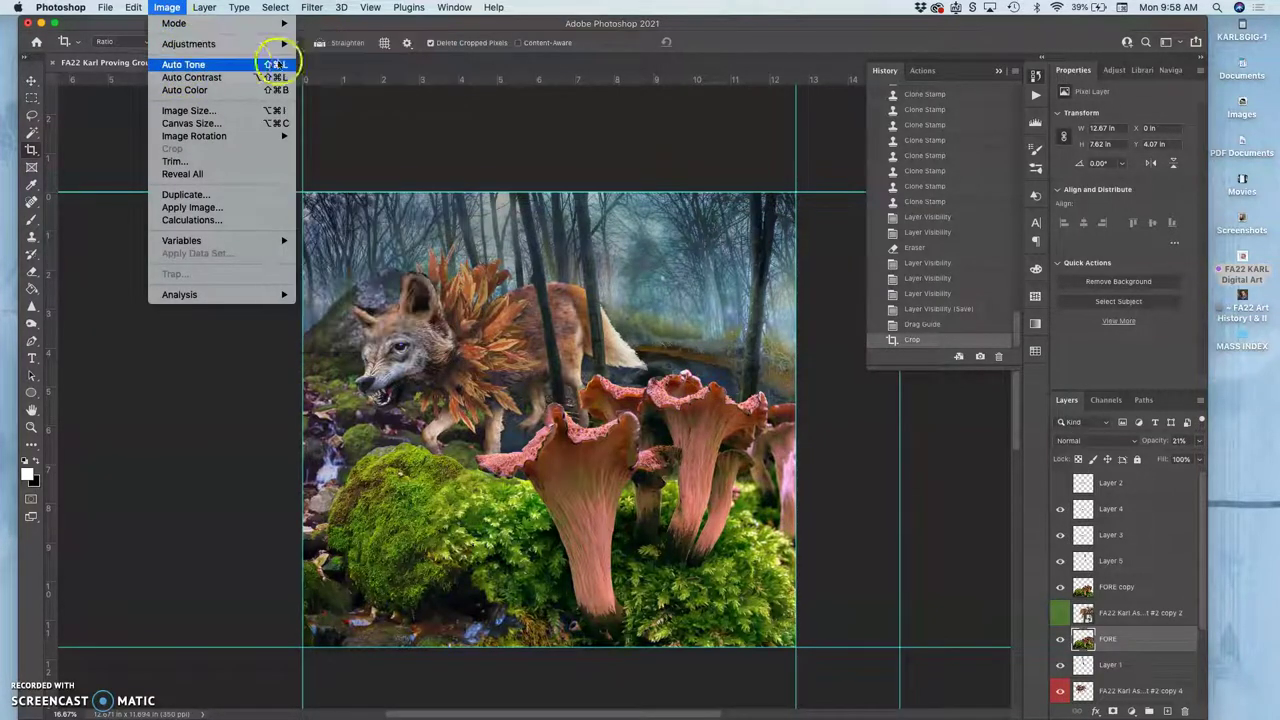
left_click(217, 111)
key("super+alt+i")
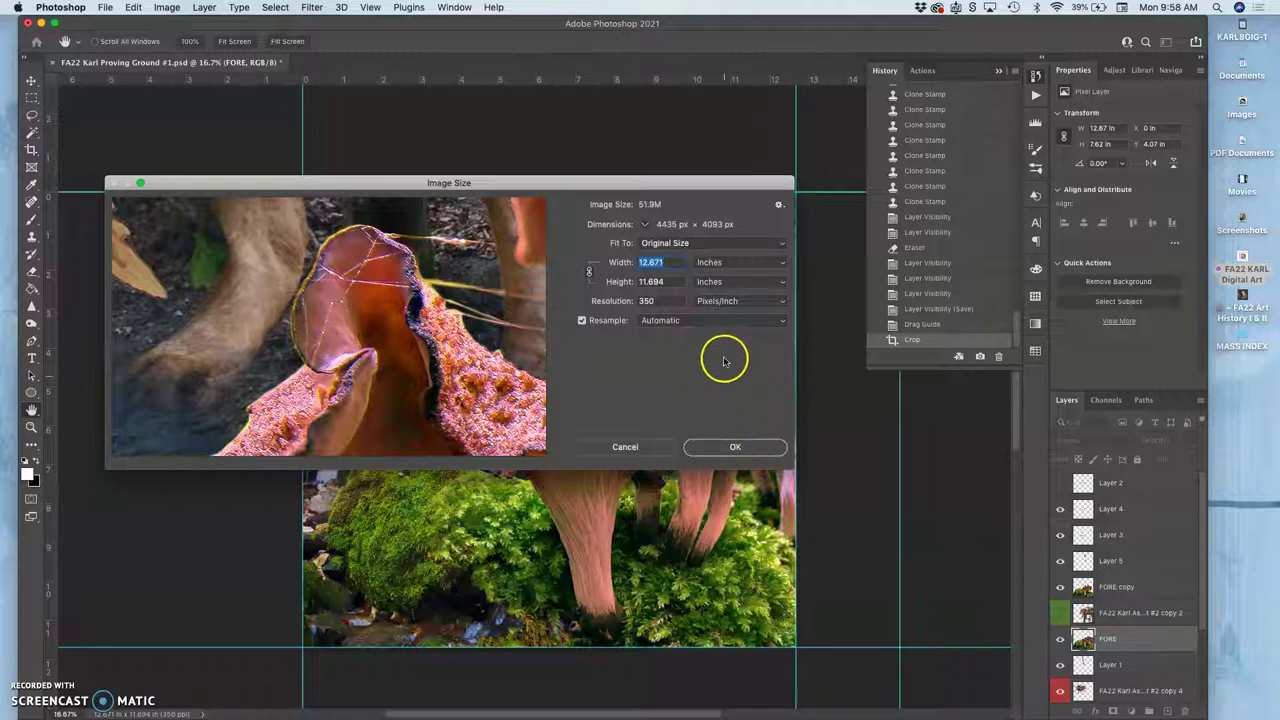
left_click(719, 446)
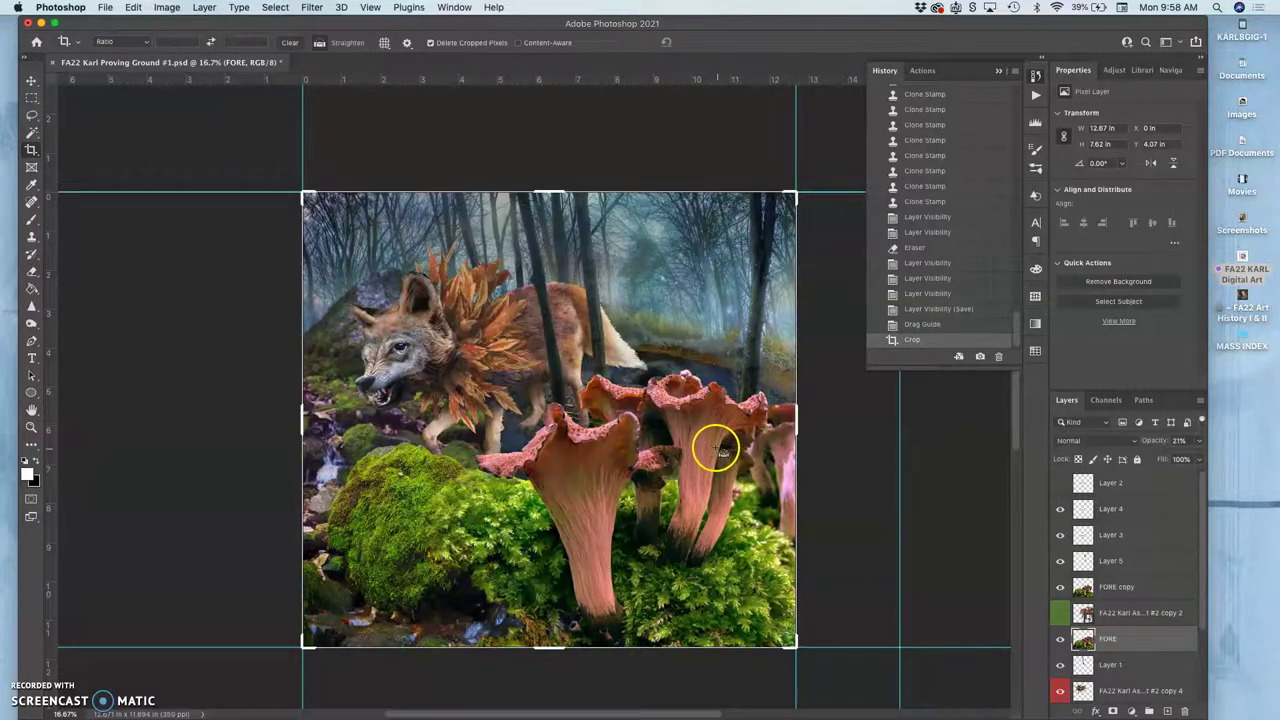
Inspect the cropped composite up close and as a whole, and save the document.
scroll(718, 450, "up", 4)
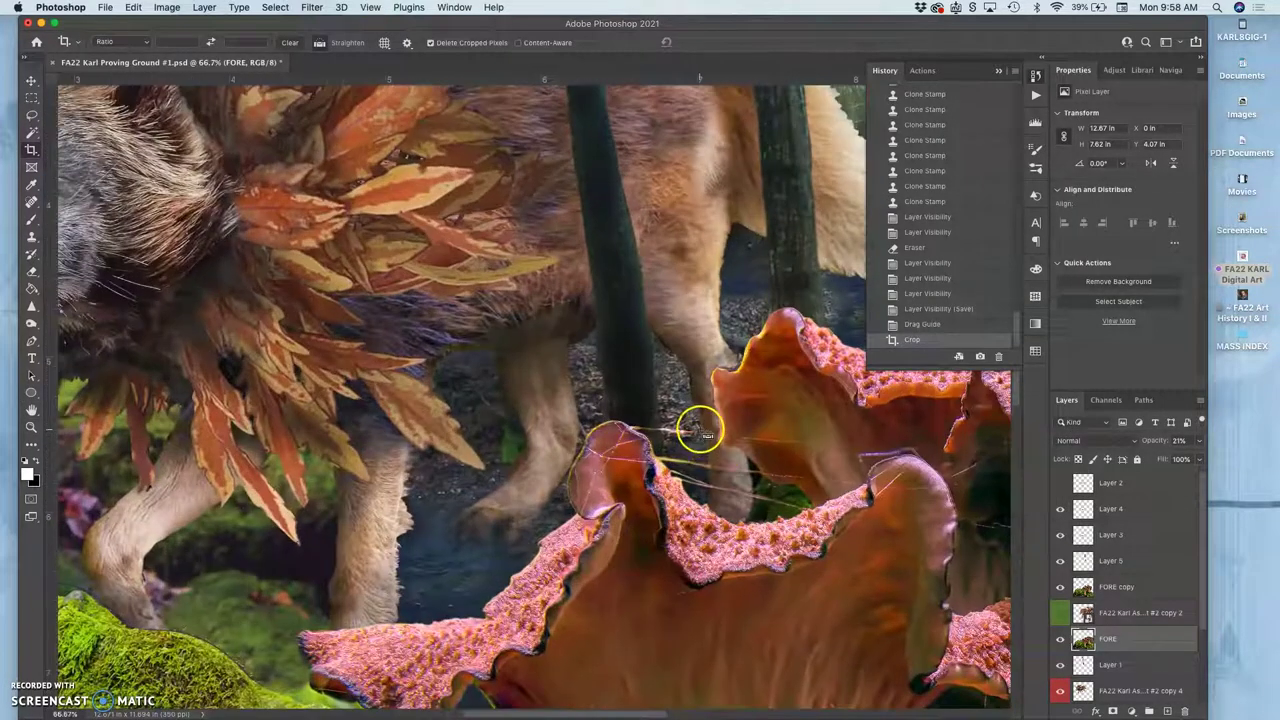
scroll(702, 426, "down", 1)
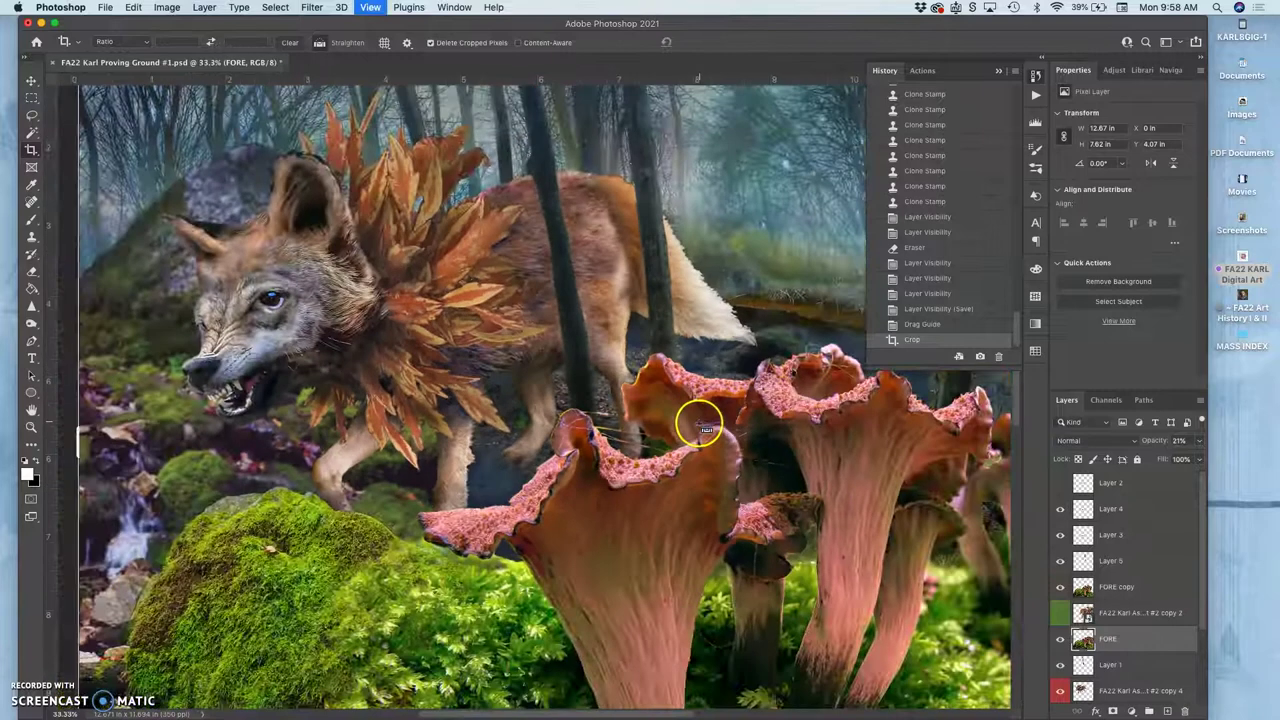
key("super+minus")
key("super+minus")
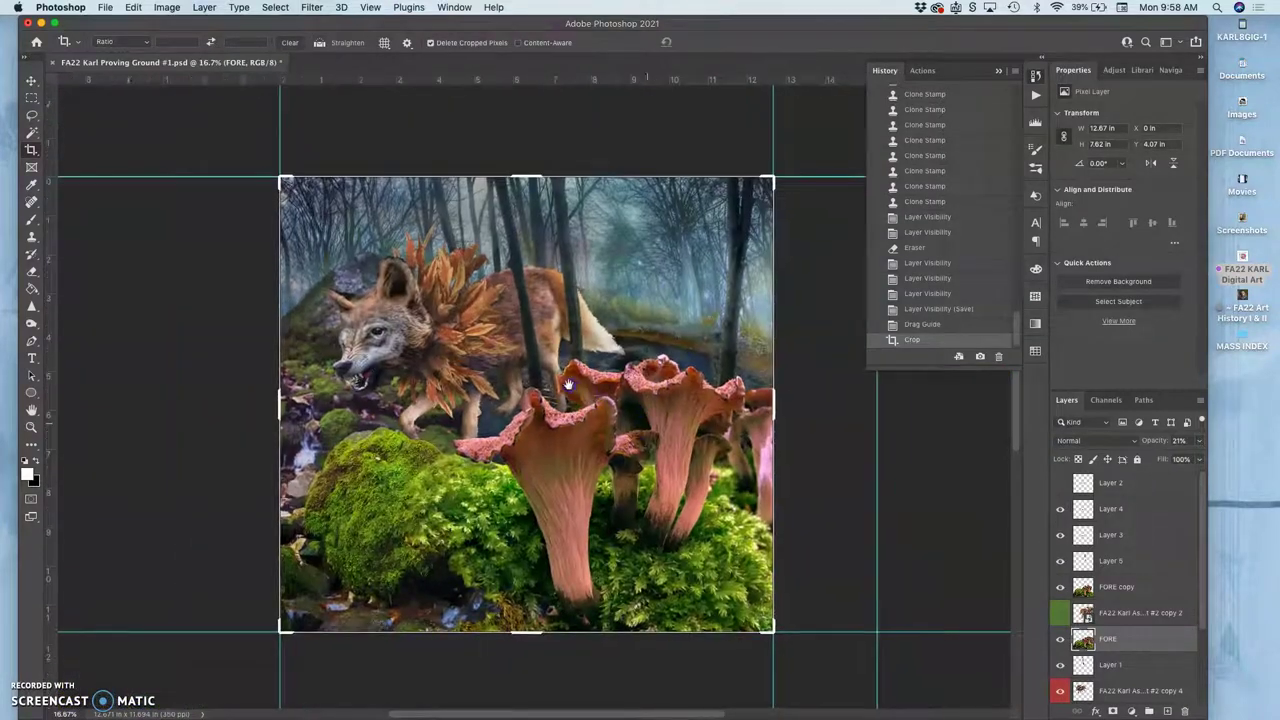
key("super+s")
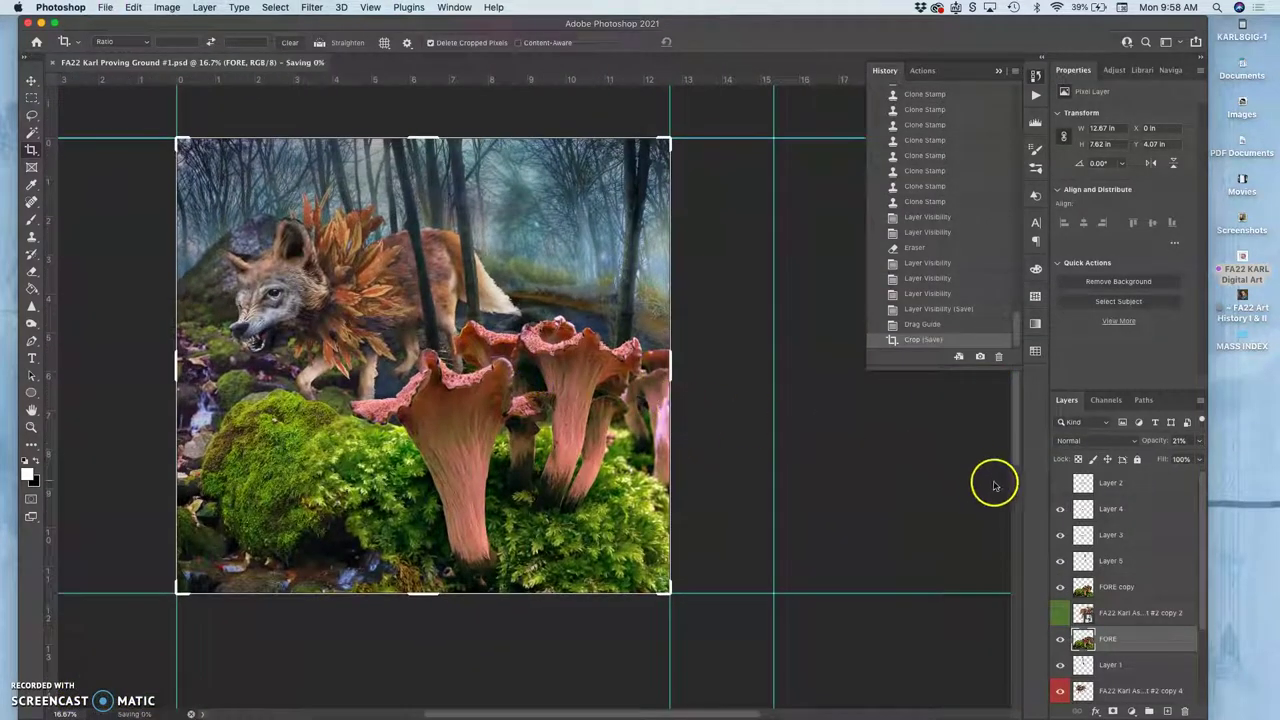
Check Layer 2's contribution by showing and hiding it, and delete the layer.
left_click(1061, 484)
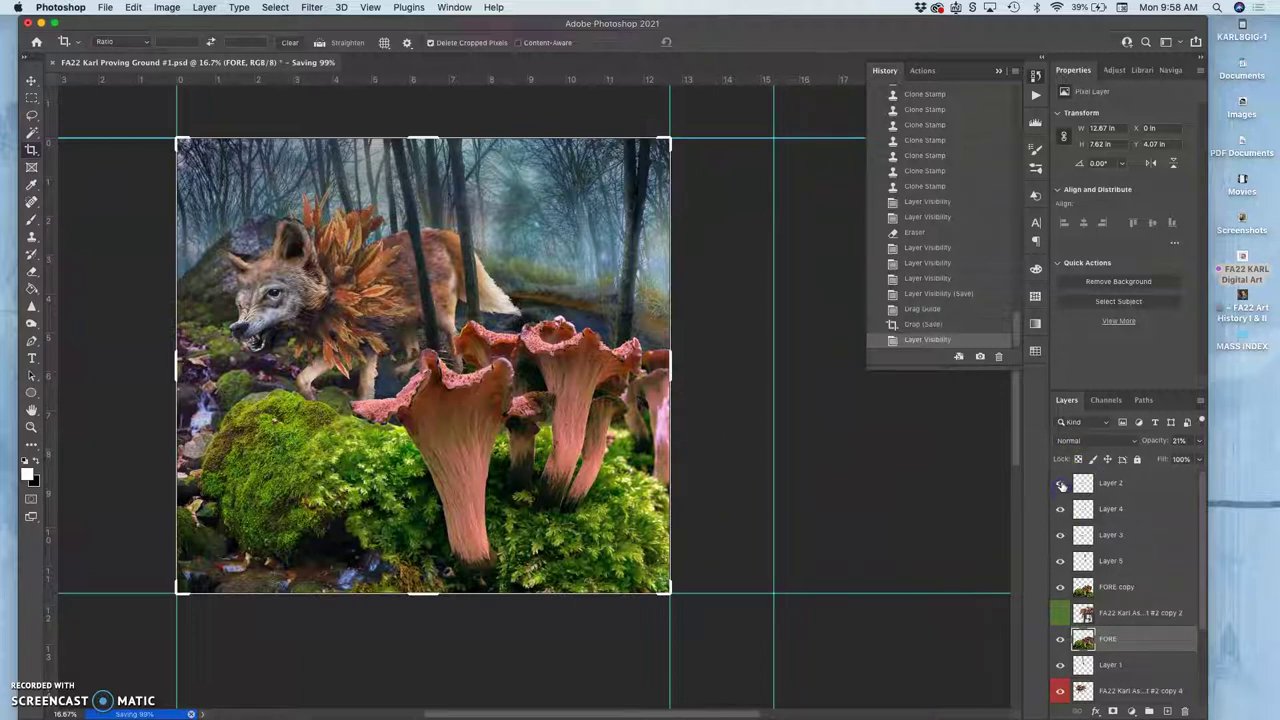
left_click(1061, 484)
left_click(1061, 485)
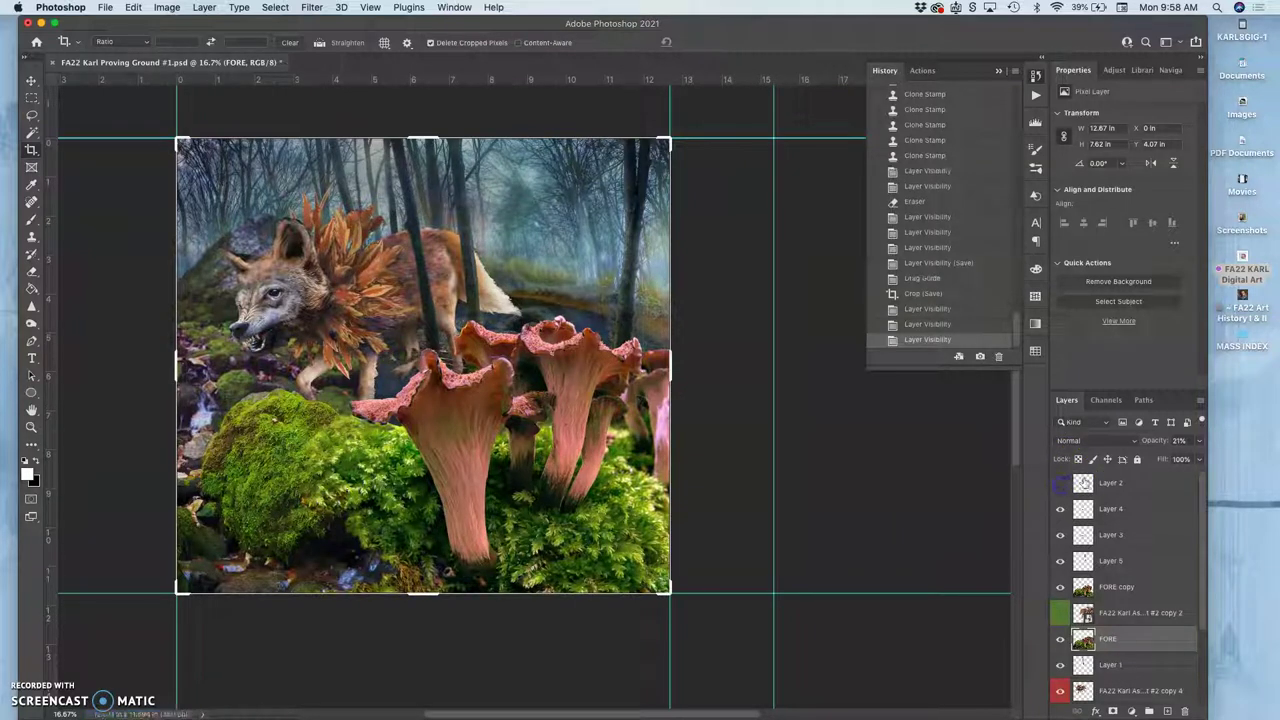
left_click(1096, 483)
key("Delete")
Check the green-labelled "#2 copy 2" layer below FORE copy by showing and hiding it, and delete the layer.
left_click(1060, 587)
left_click(1060, 587)
left_click(1124, 590)
key("Delete")
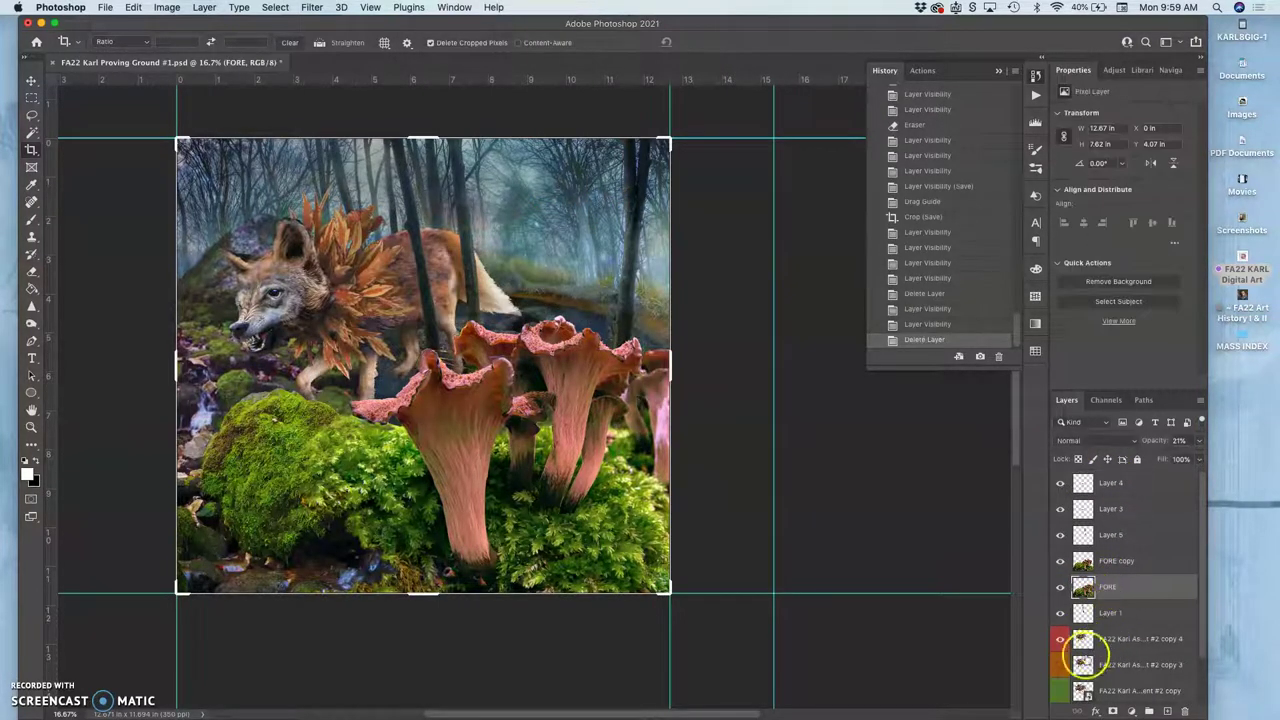
Check the orange "#2 copy 3" and red "#2 copy 4" layers by toggling their visibility, and delete "#2 copy 3" and the green "#2 copy" layer.
left_click(1060, 666)
left_click(1062, 665)
left_click(1062, 665)
left_click(1063, 665)
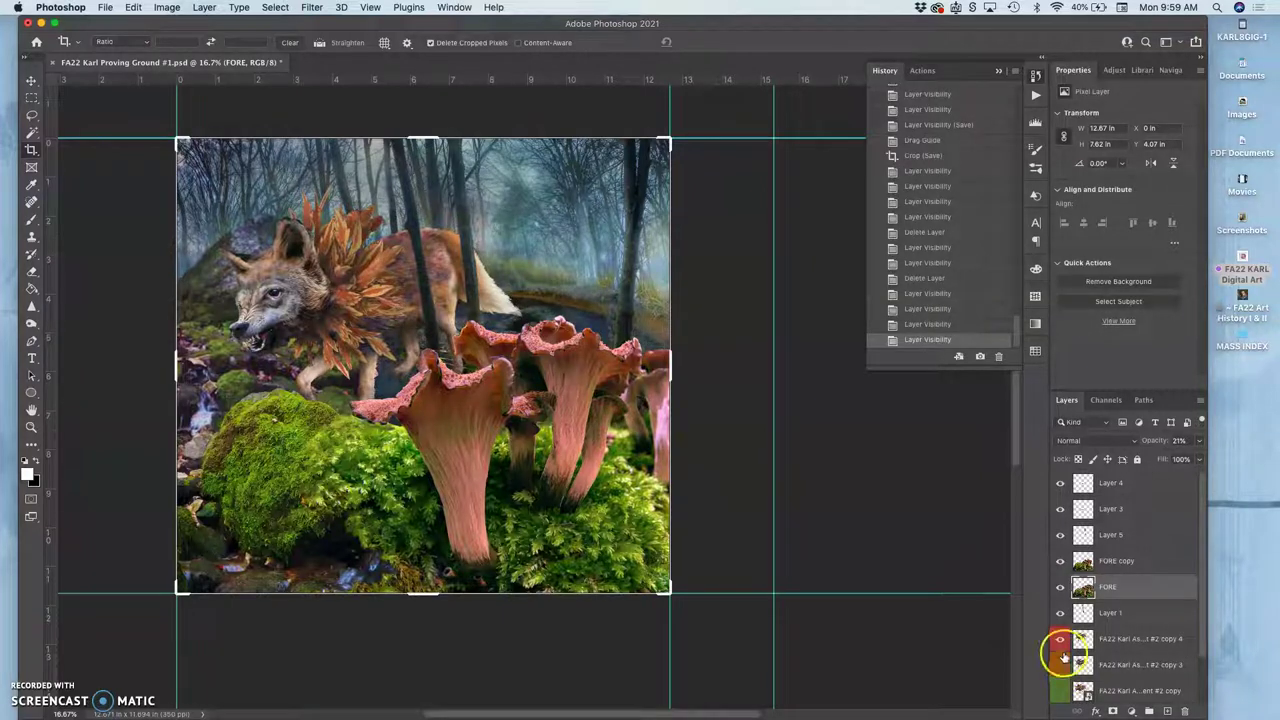
left_click(1060, 640)
left_click(1061, 641)
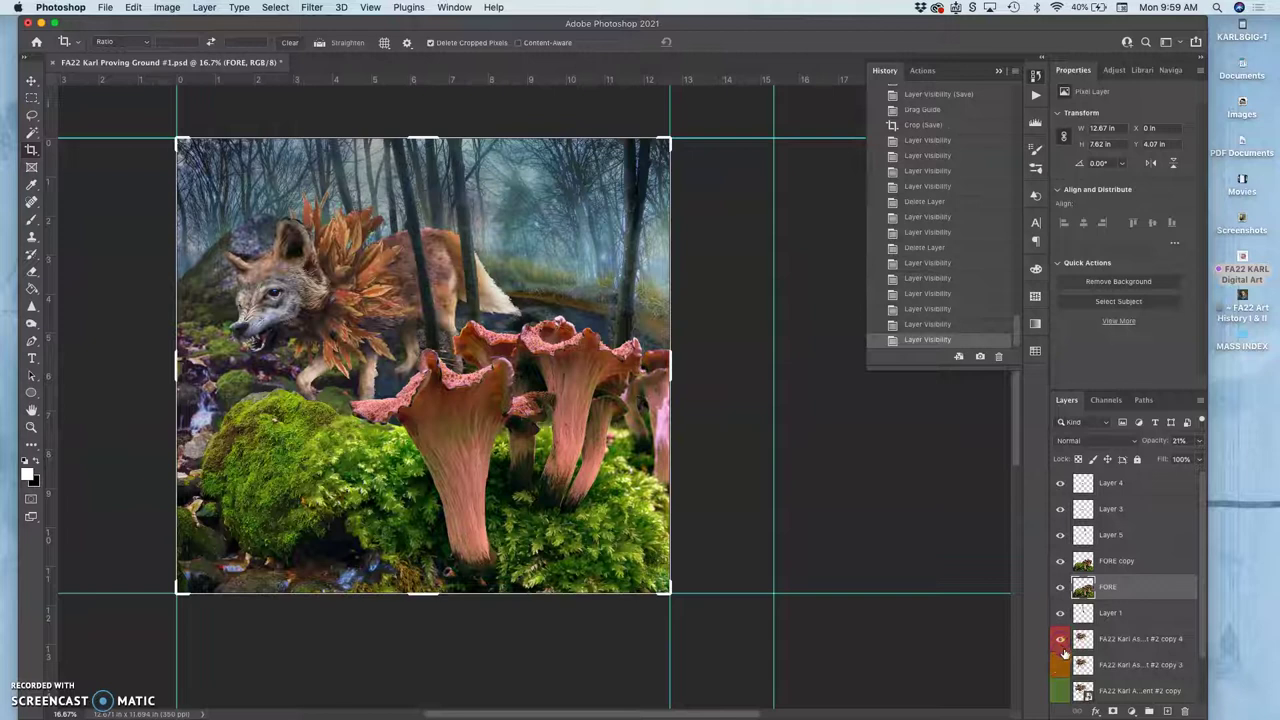
left_click(1100, 665)
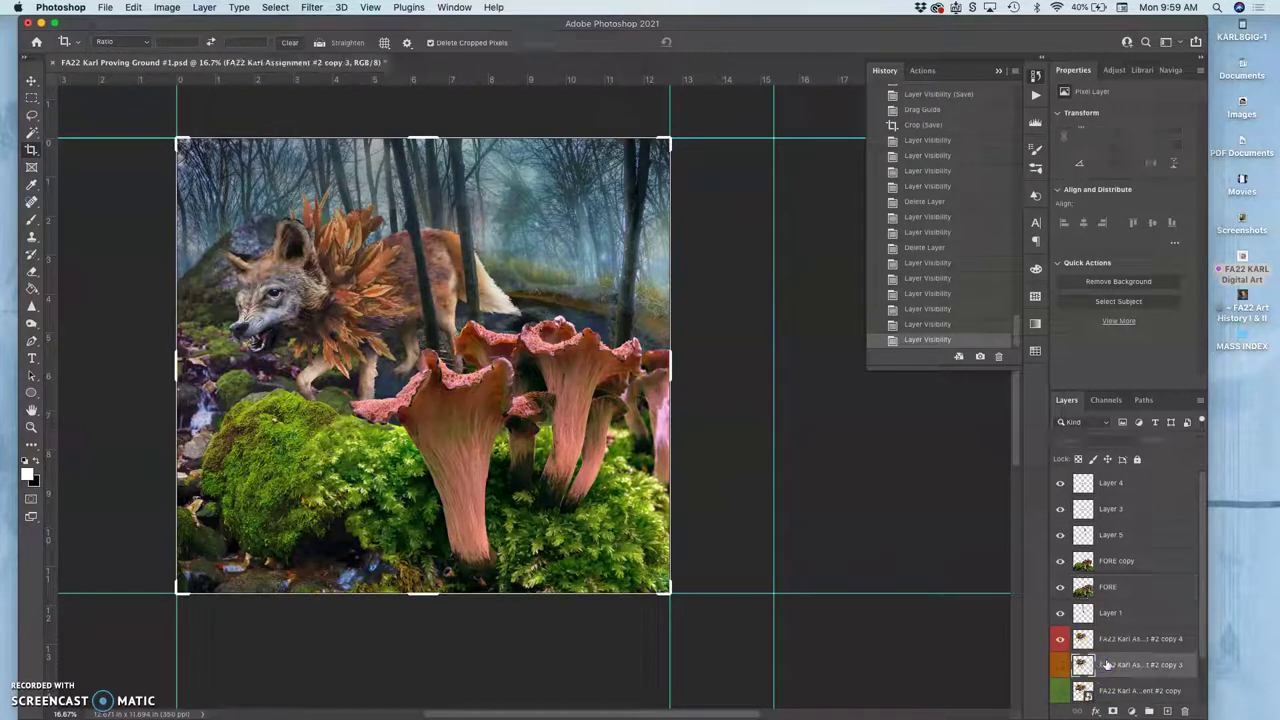
key("Delete")
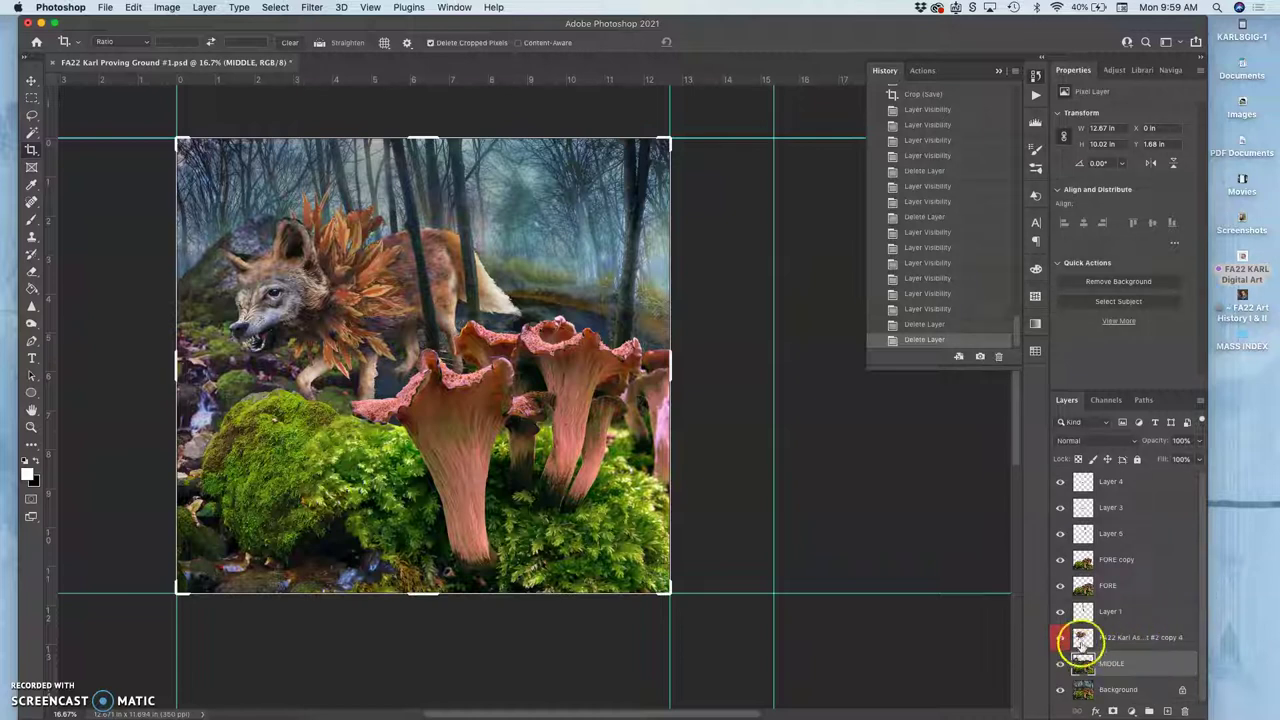
Check what Layer 4, Layer 3 and Layer 5 contribute by hiding and showing them.
left_click(1059, 482)
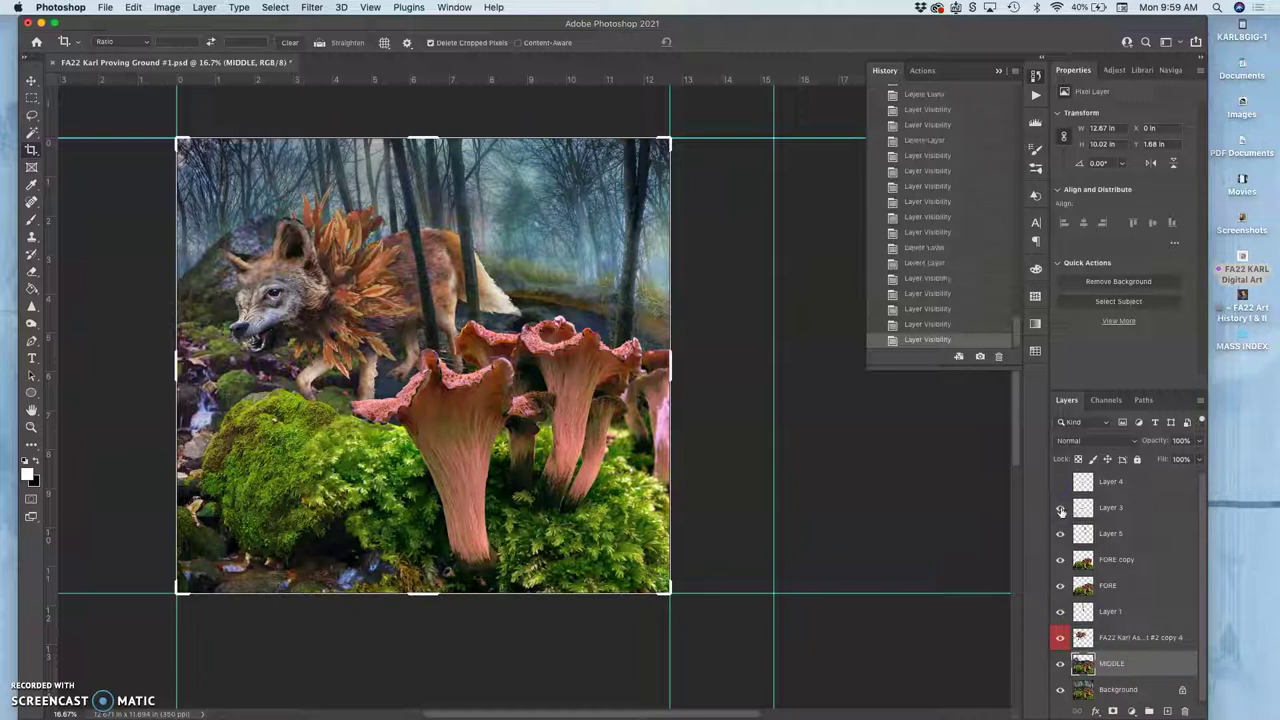
left_click(1061, 534)
left_click(1061, 534)
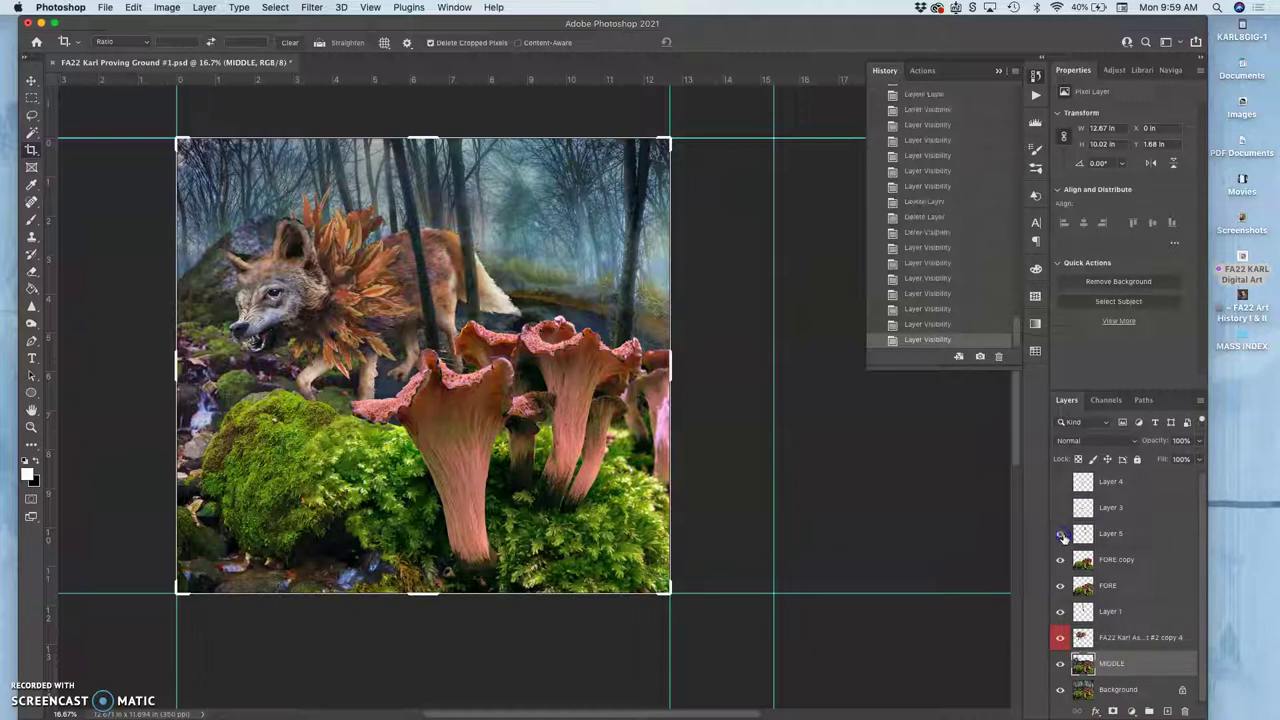
left_click(1061, 483)
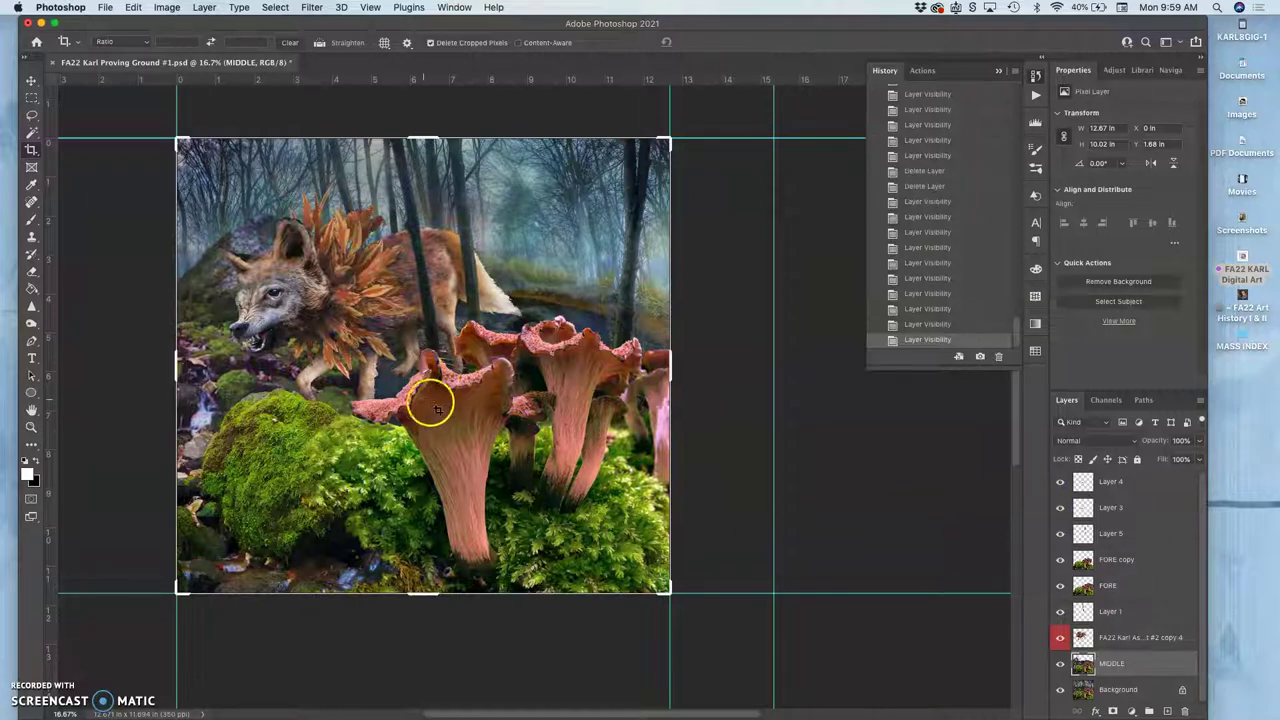
Examine the wolf's legs and the front mushroom's rim up close, hiding and showing the "#2 copy 4" and FORE layers.
scroll(421, 396, "up", 3)
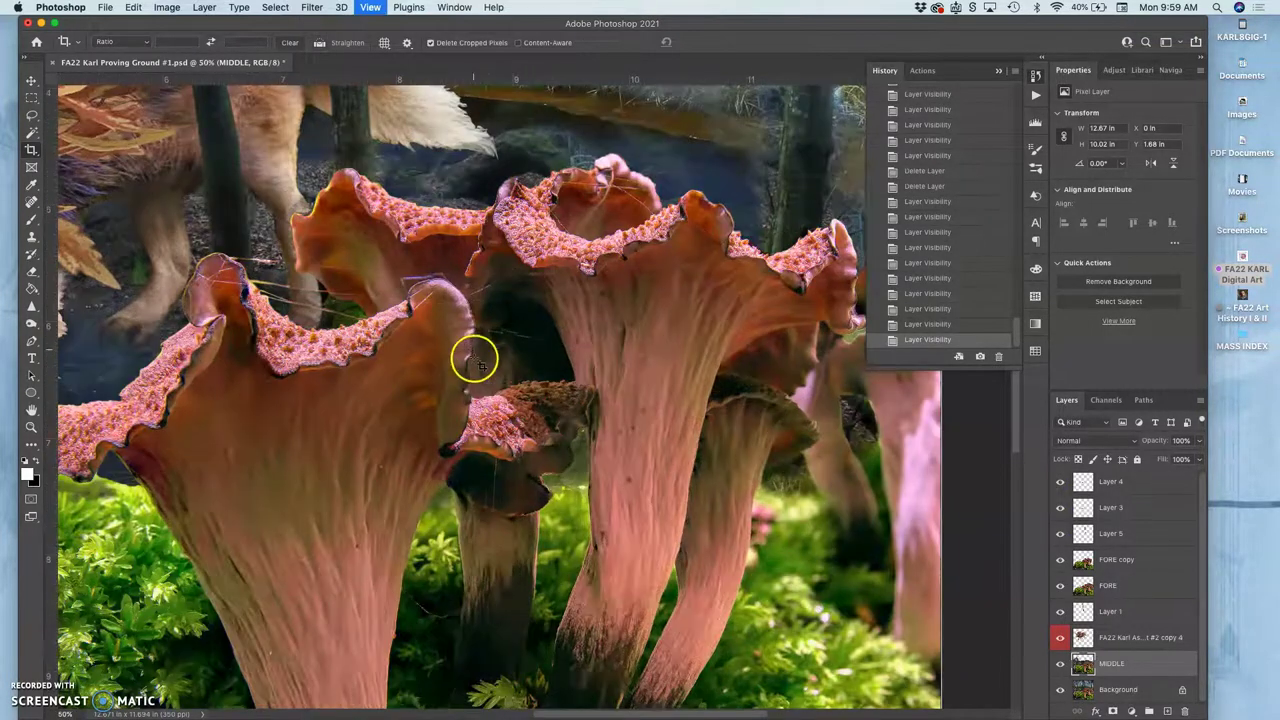
left_click_drag(433, 403, 770, 410)
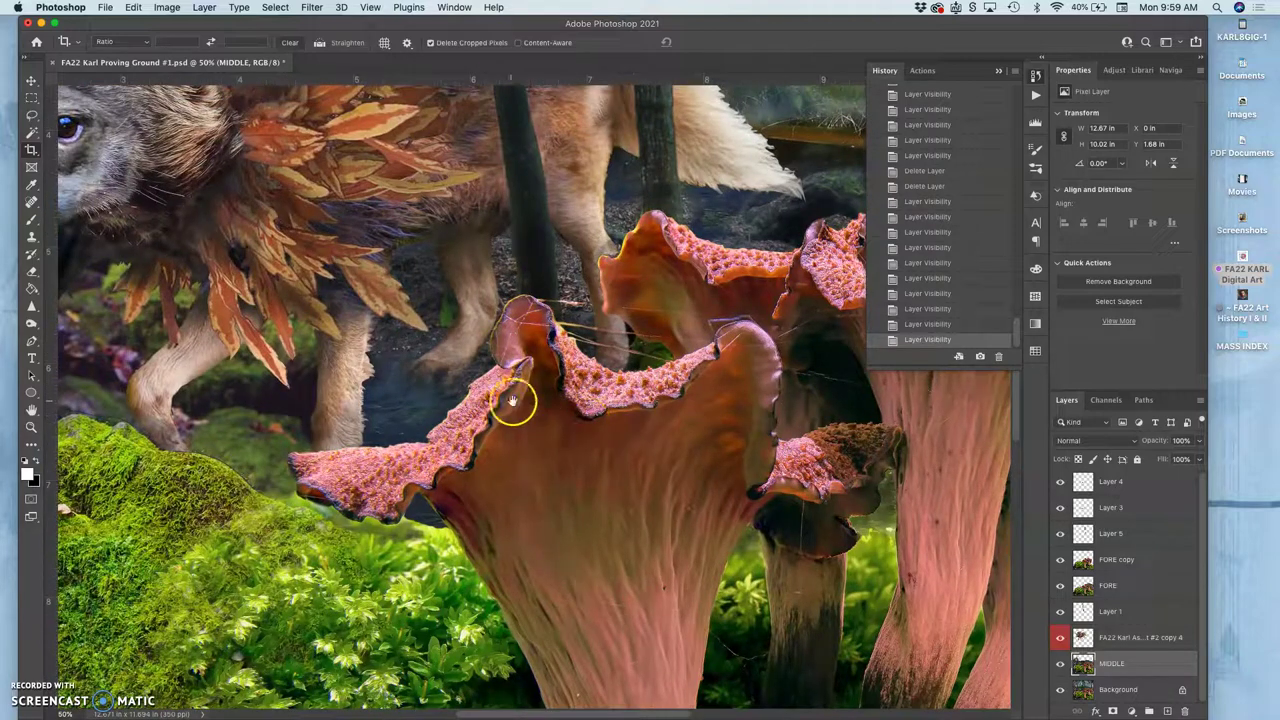
left_click_drag(540, 405, 679, 408)
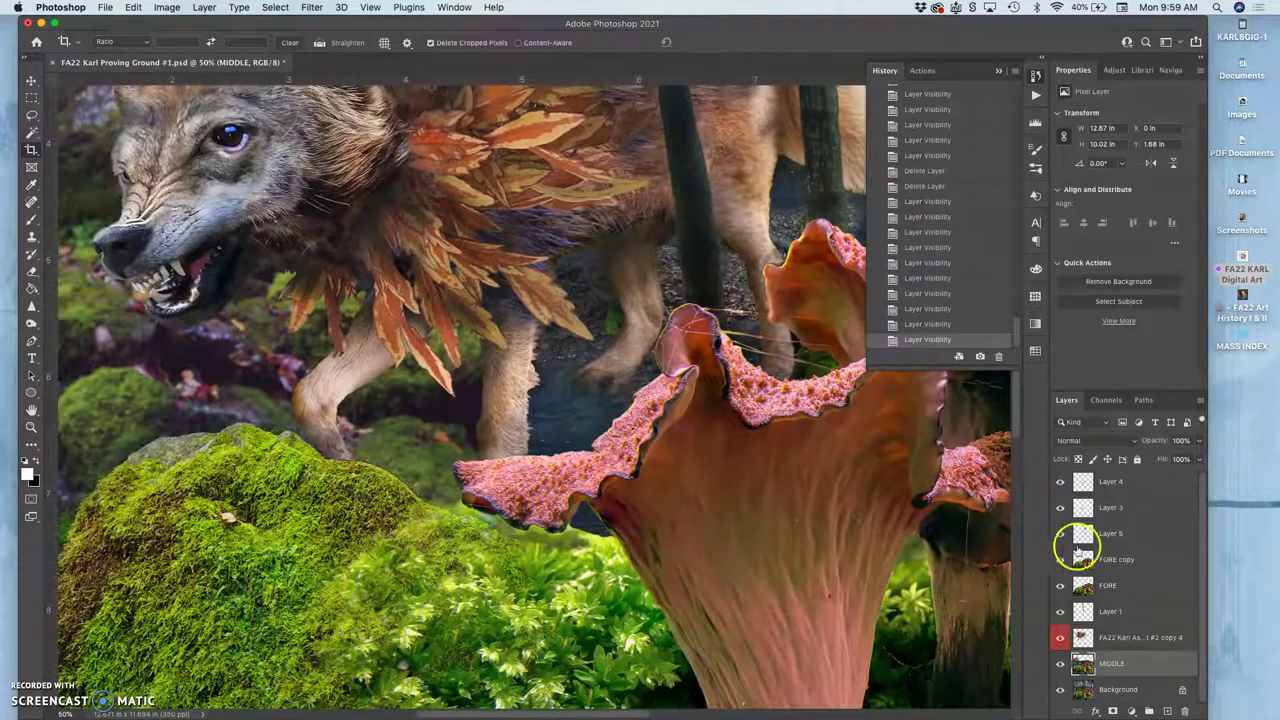
left_click(1061, 638)
left_click(1061, 639)
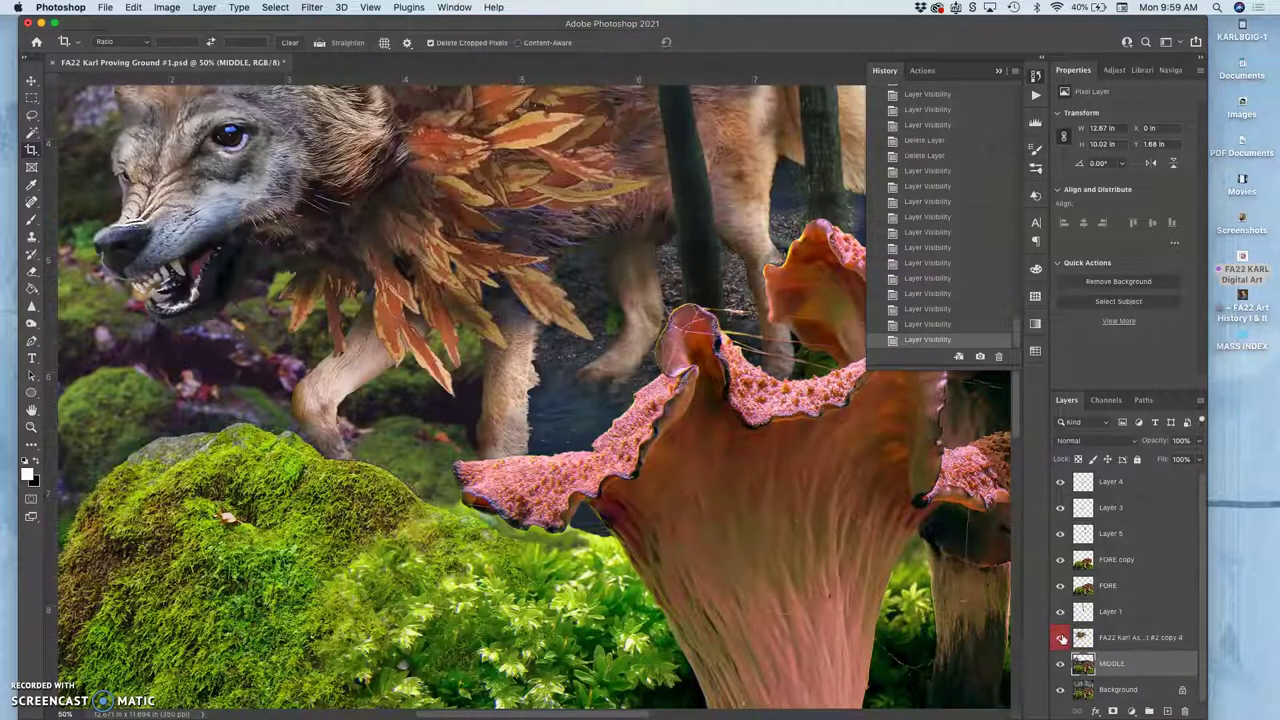
key("super+plus")
key("super+plus")
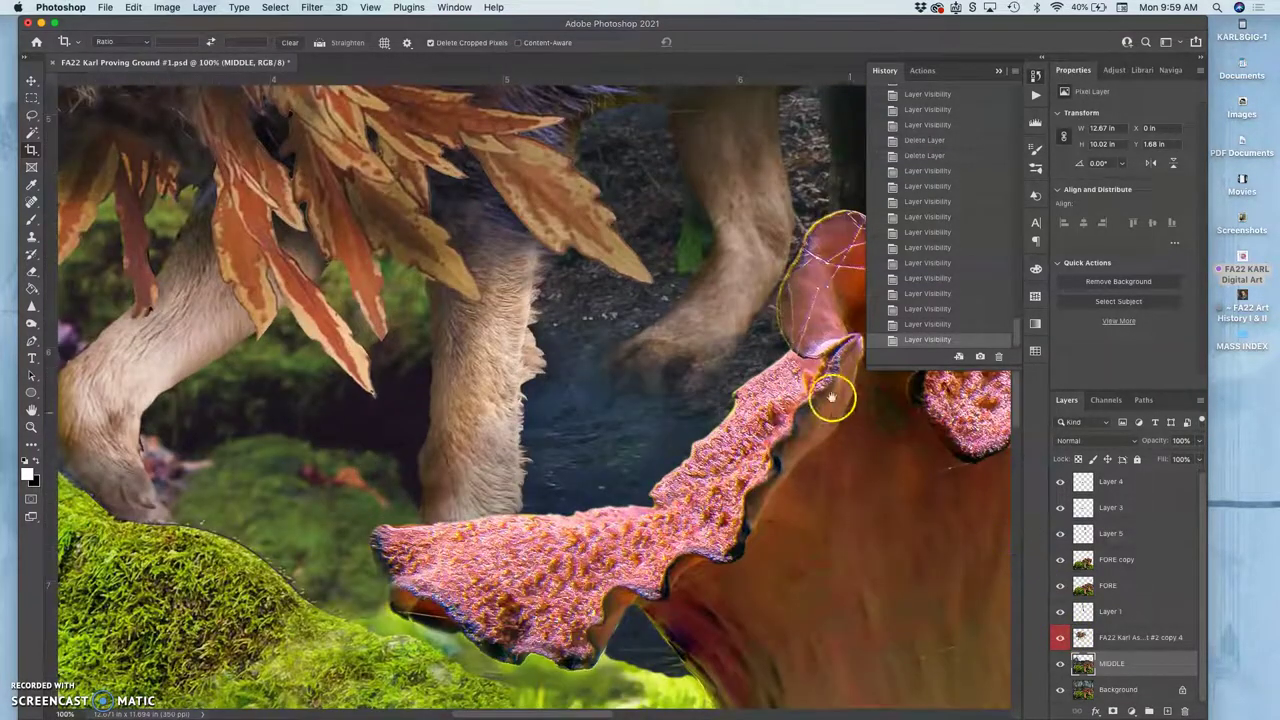
left_click_drag(603, 421, 521, 453)
key("super+plus")
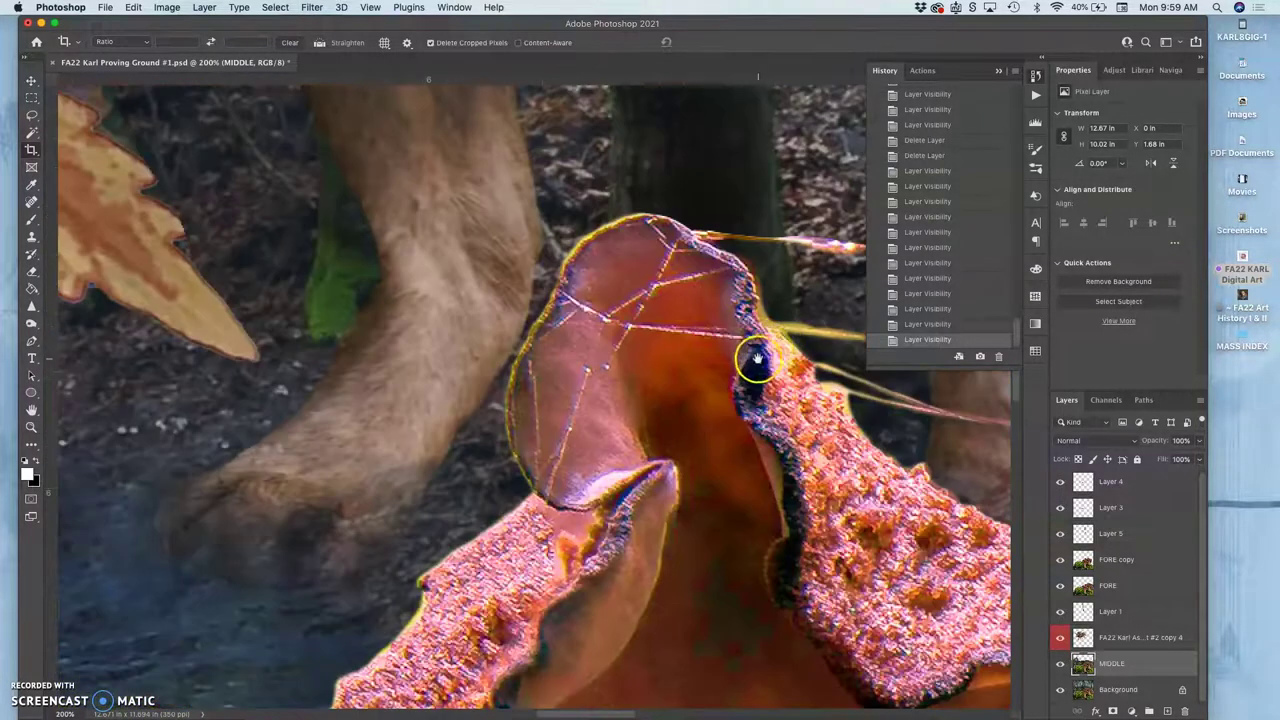
left_click_drag(751, 363, 471, 386)
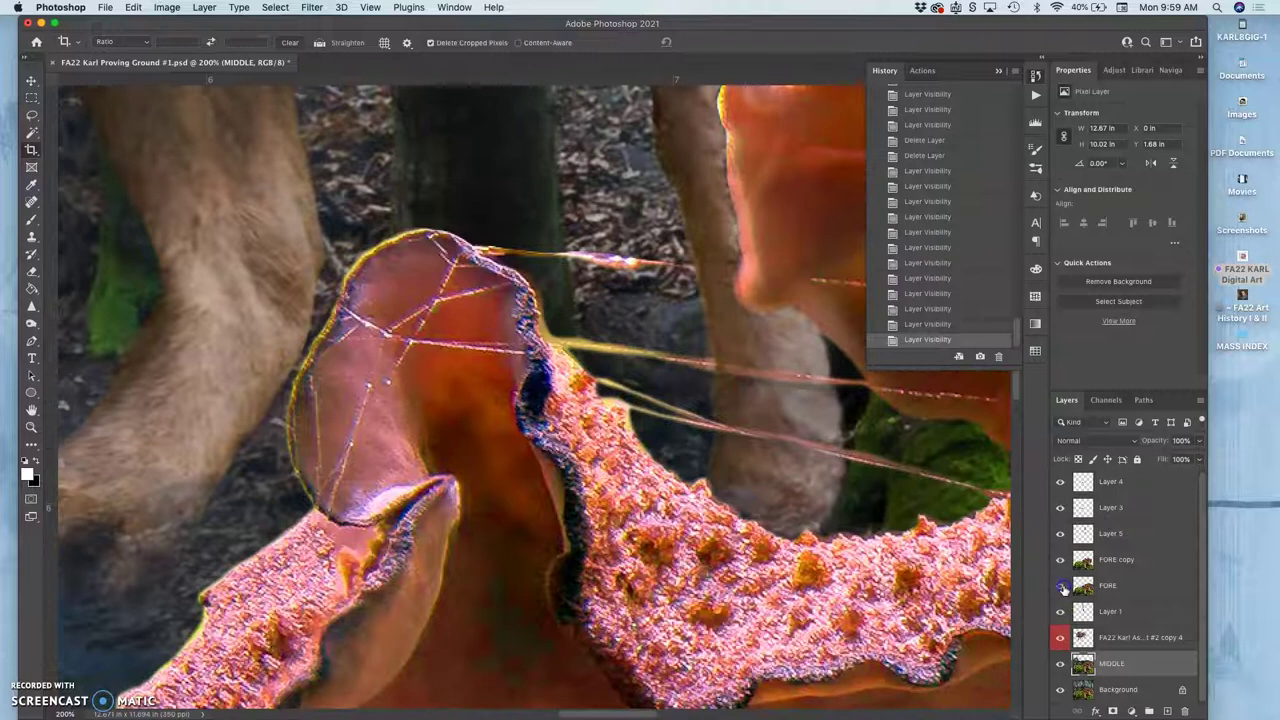
left_click(1060, 585)
left_click(1060, 585)
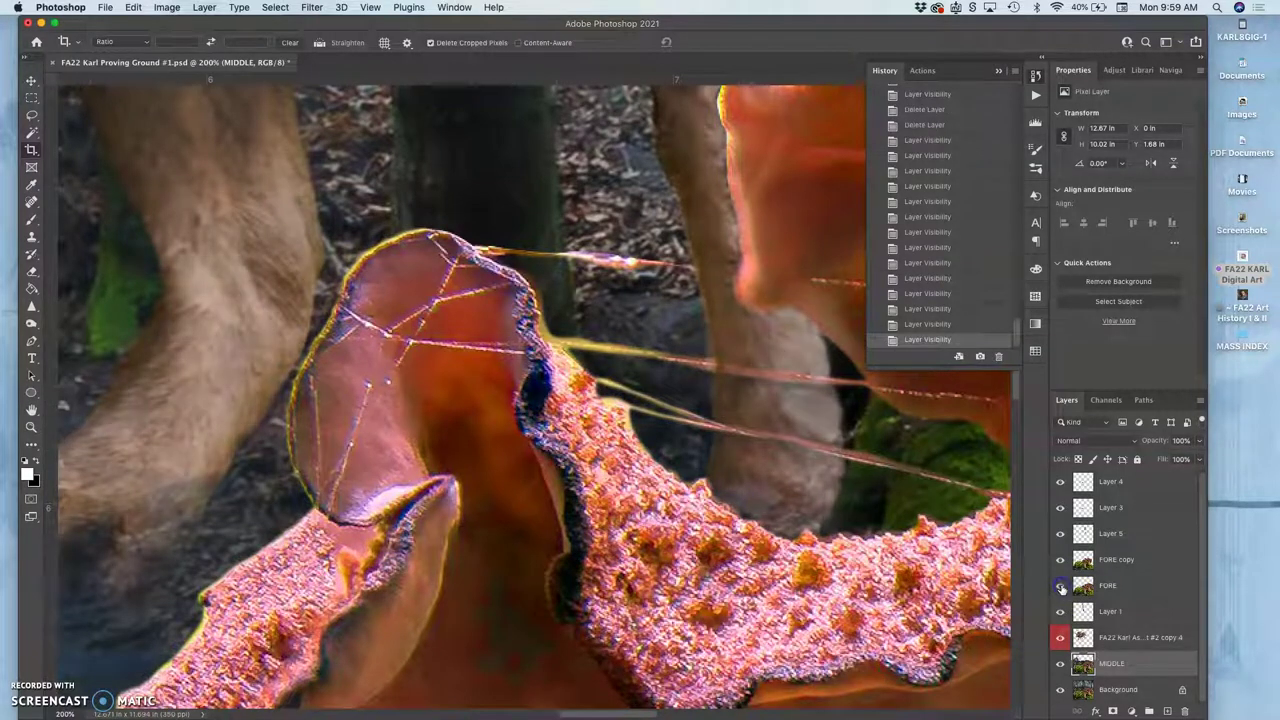
Select the red "#2 copy 4" wolf layer and set the Eraser to 9% opacity with a brush about 30 px wide.
left_click(1100, 638)
left_click(31, 271)
left_click(267, 42)
left_click_drag(256, 60, 254, 58)
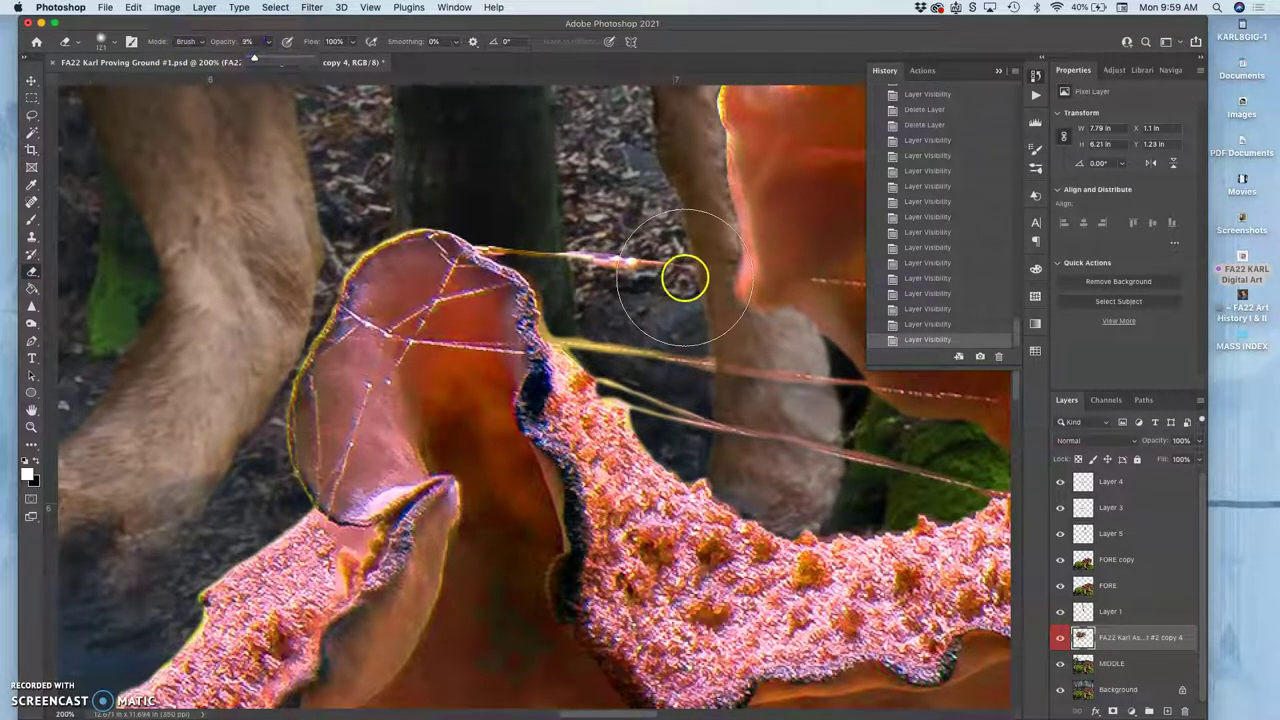
left_click(114, 43)
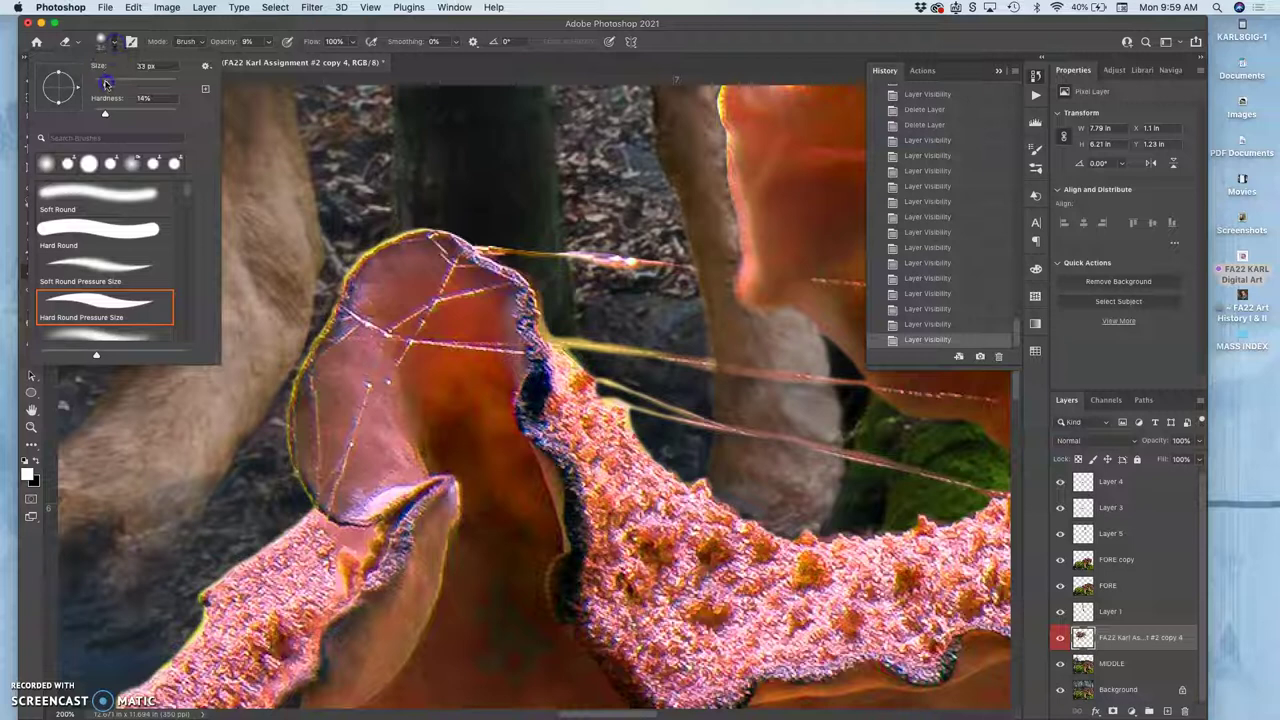
Softly erase the wolf layer around the hind leg beside the uppermost thin strand between the two mushroom caps.
left_click(808, 277)
left_click(688, 268)
left_click(692, 268)
left_click(705, 268)
left_click(716, 268)
left_click(718, 268)
left_click(720, 268)
left_click(694, 272)
left_click(694, 276)
left_click(756, 272)
left_click(742, 273)
left_click(745, 274)
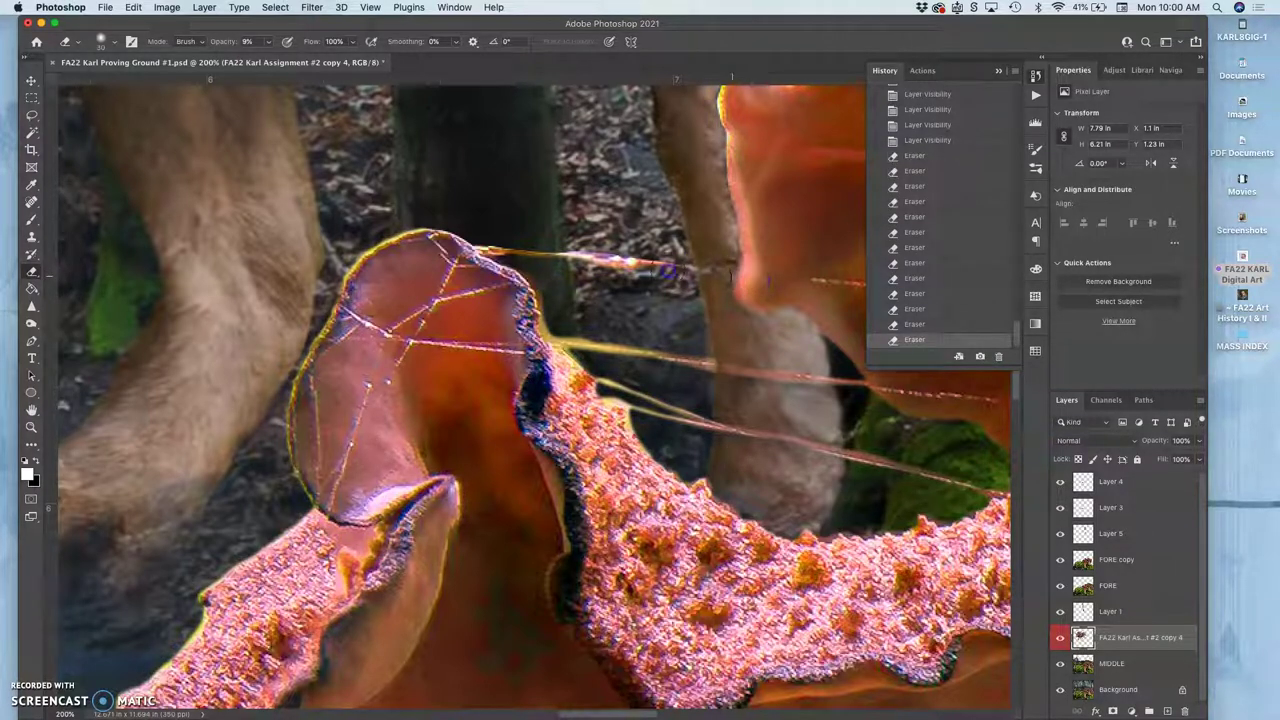
left_click(750, 282)
Duplicate the red "#2 copy 4" wolf layer and hide the original.
key("super+minus")
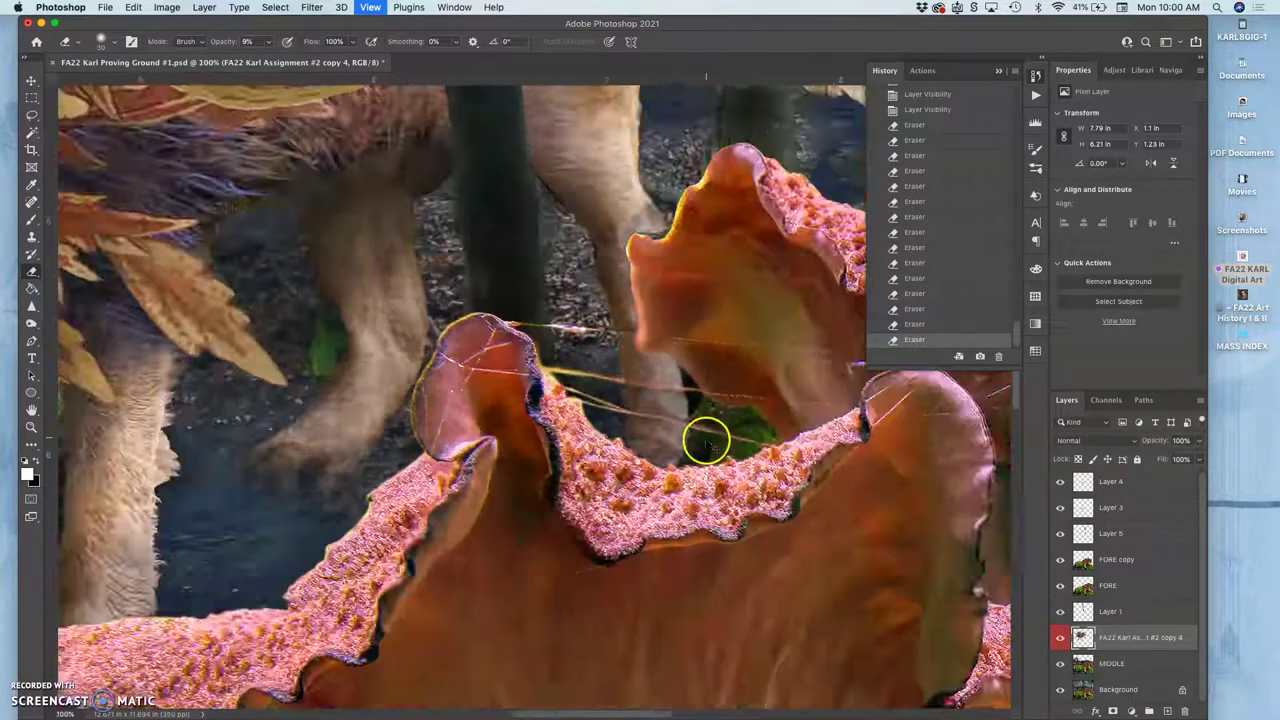
key("super+minus")
key("super+minus")
key("super+minus")
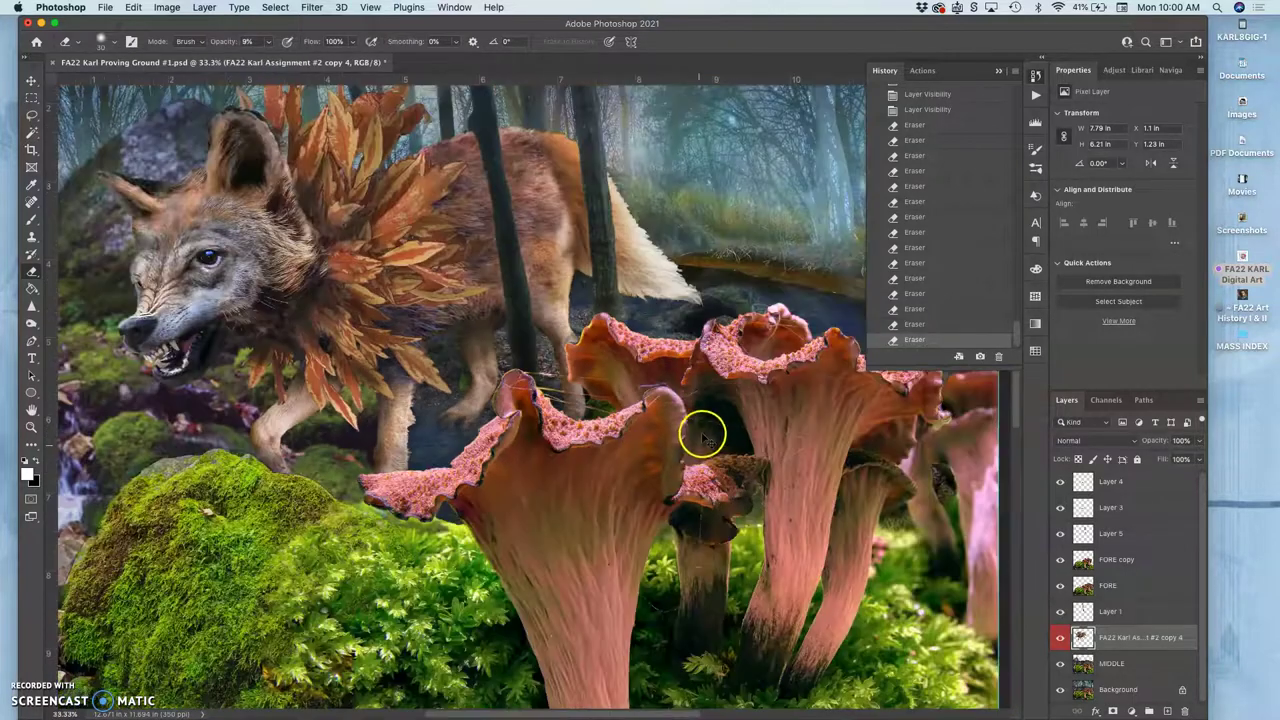
key("super+minus")
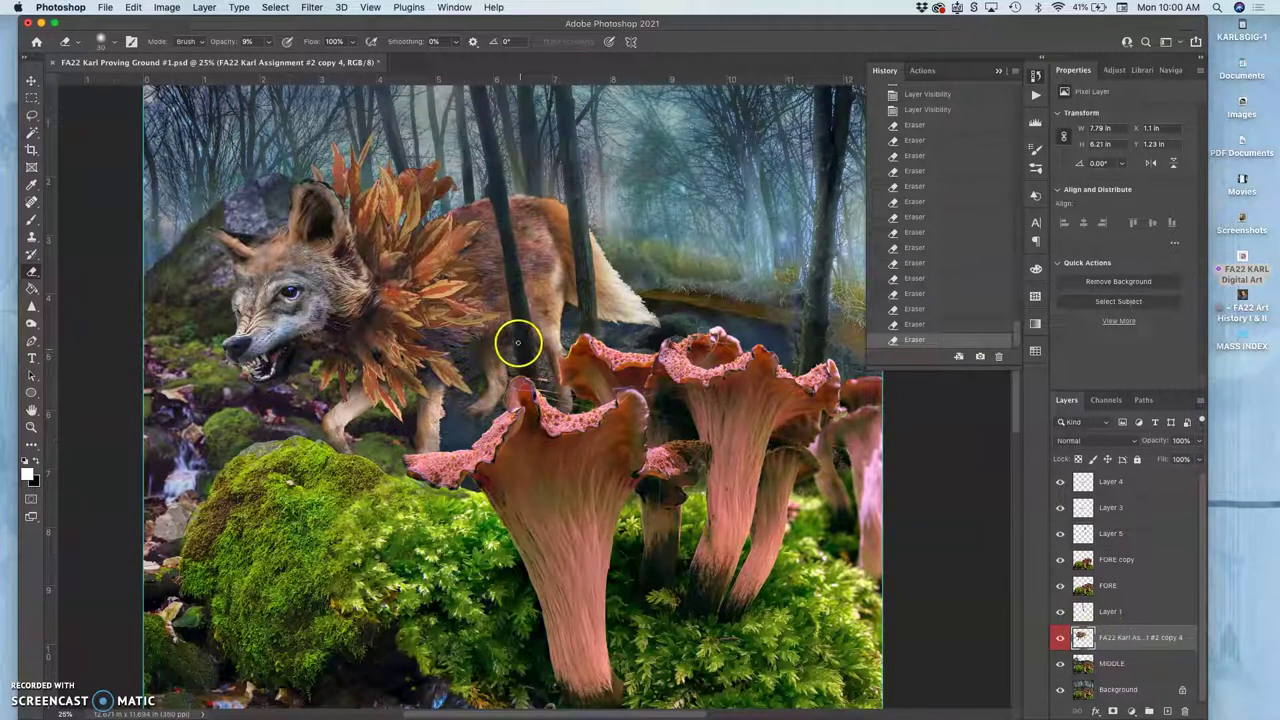
key("super+minus")
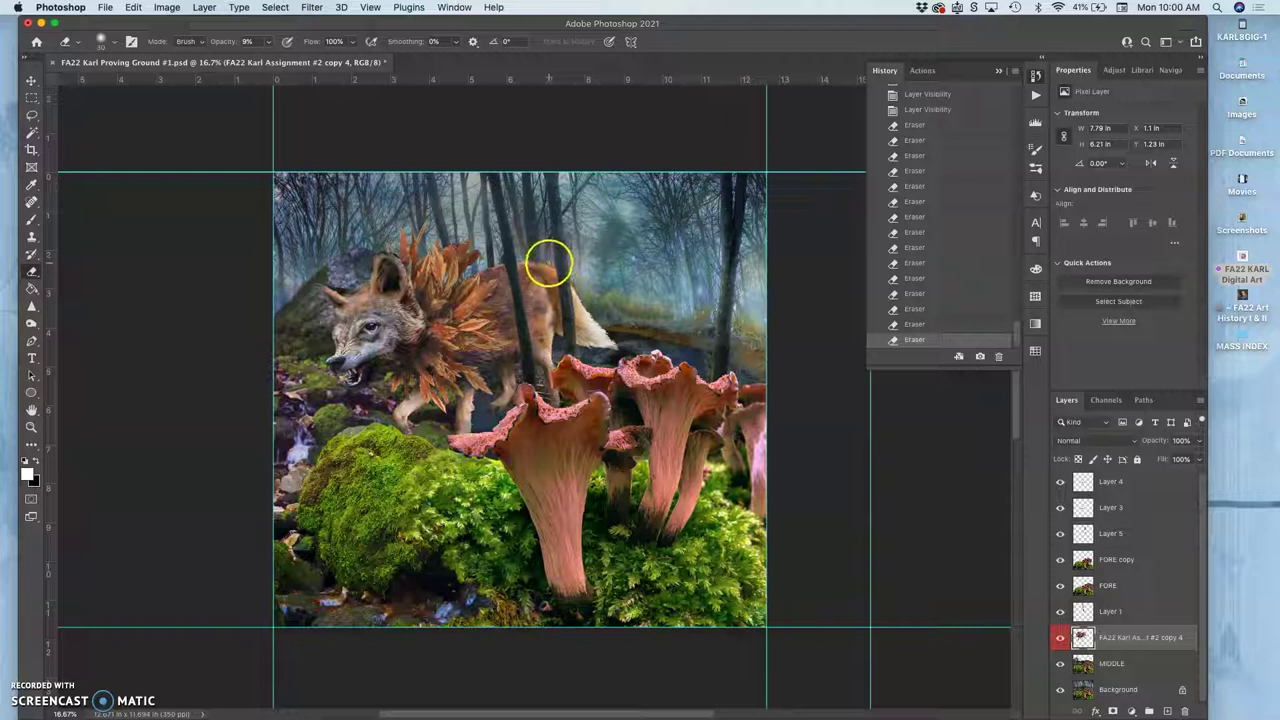
key("super+j")
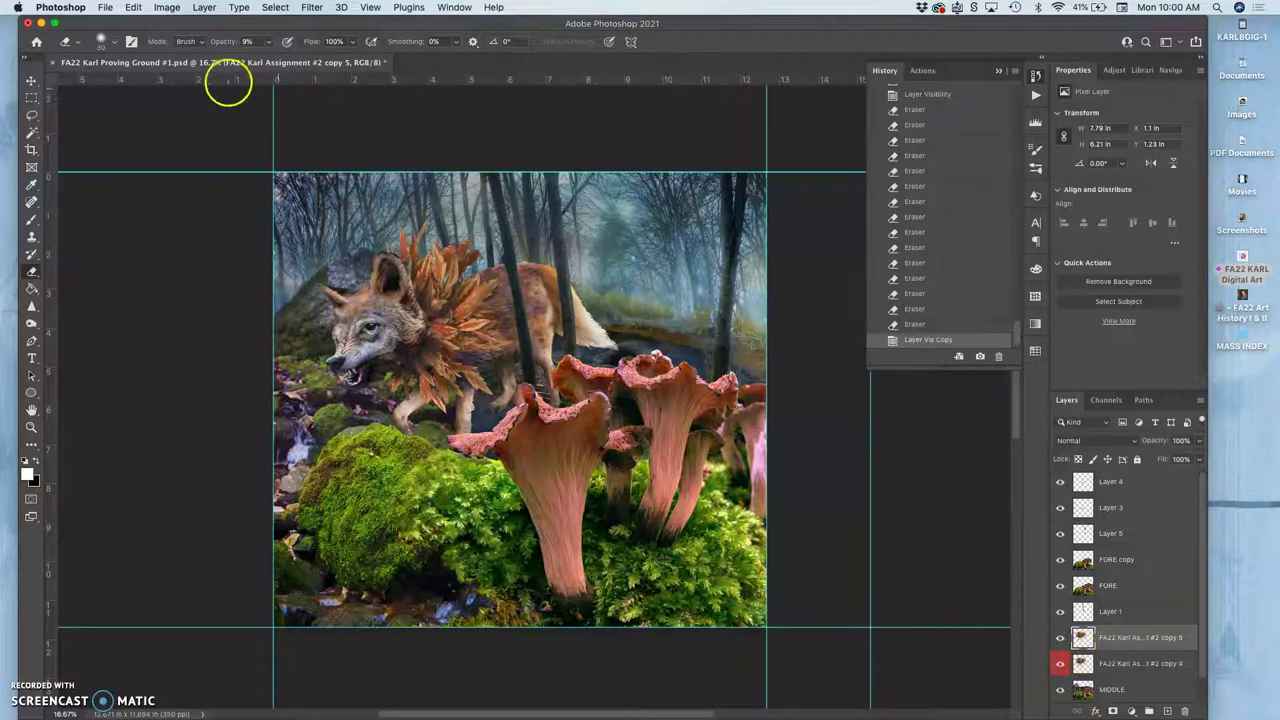
left_click(1062, 663)
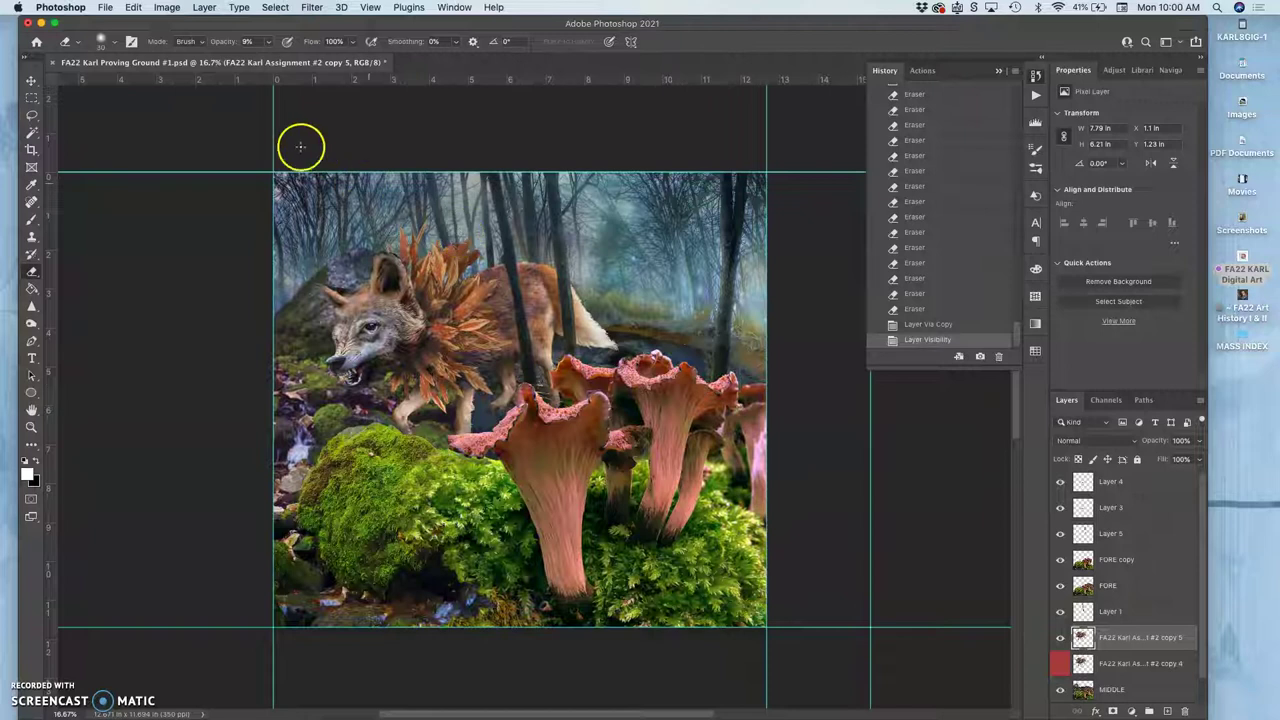
Darken the duplicated wolf layer with Levels, setting the midtone input to 0.82 and the white output level to 254.
key("super+equal")
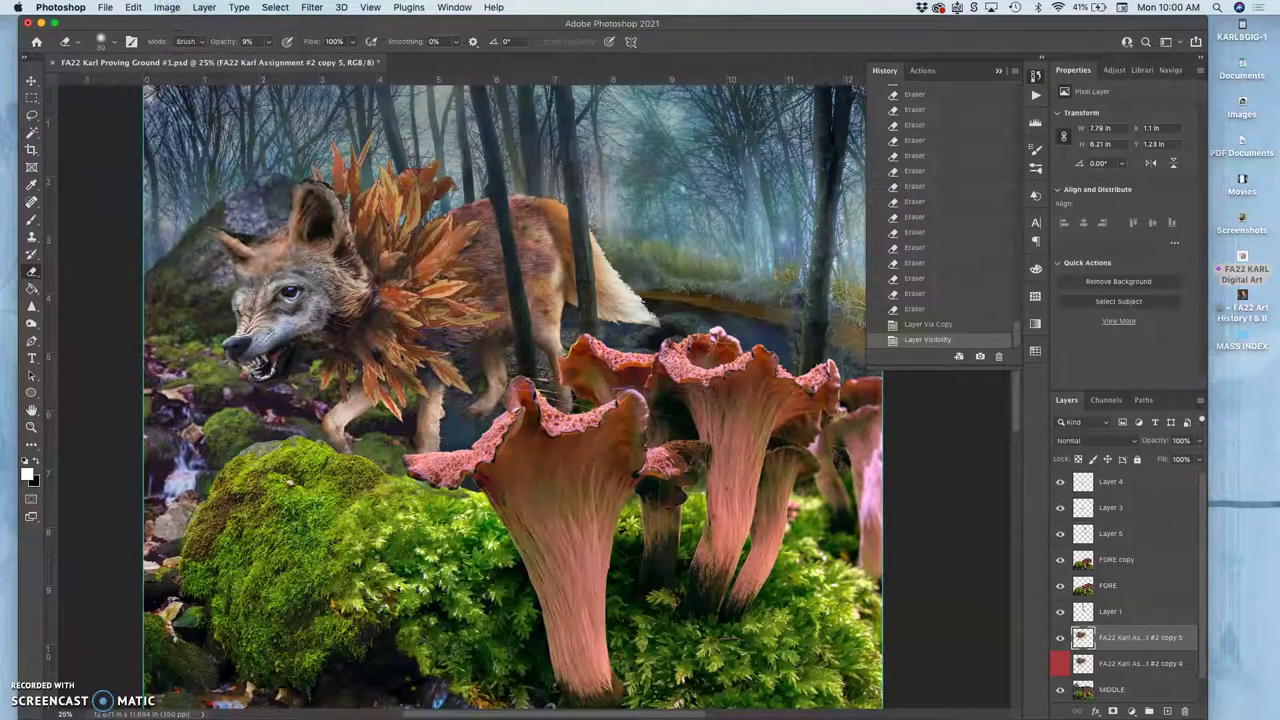
left_click(168, 7)
mouse_move(270, 44)
left_click(322, 60)
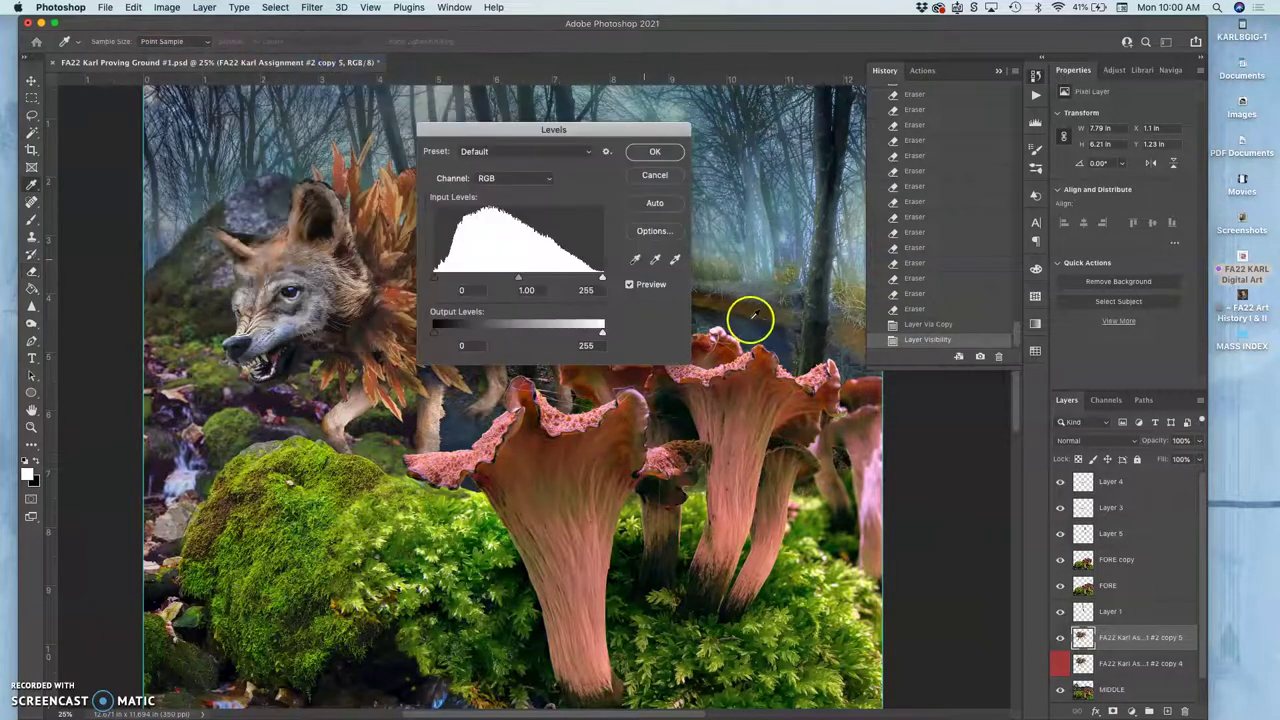
left_click_drag(622, 130, 920, 285)
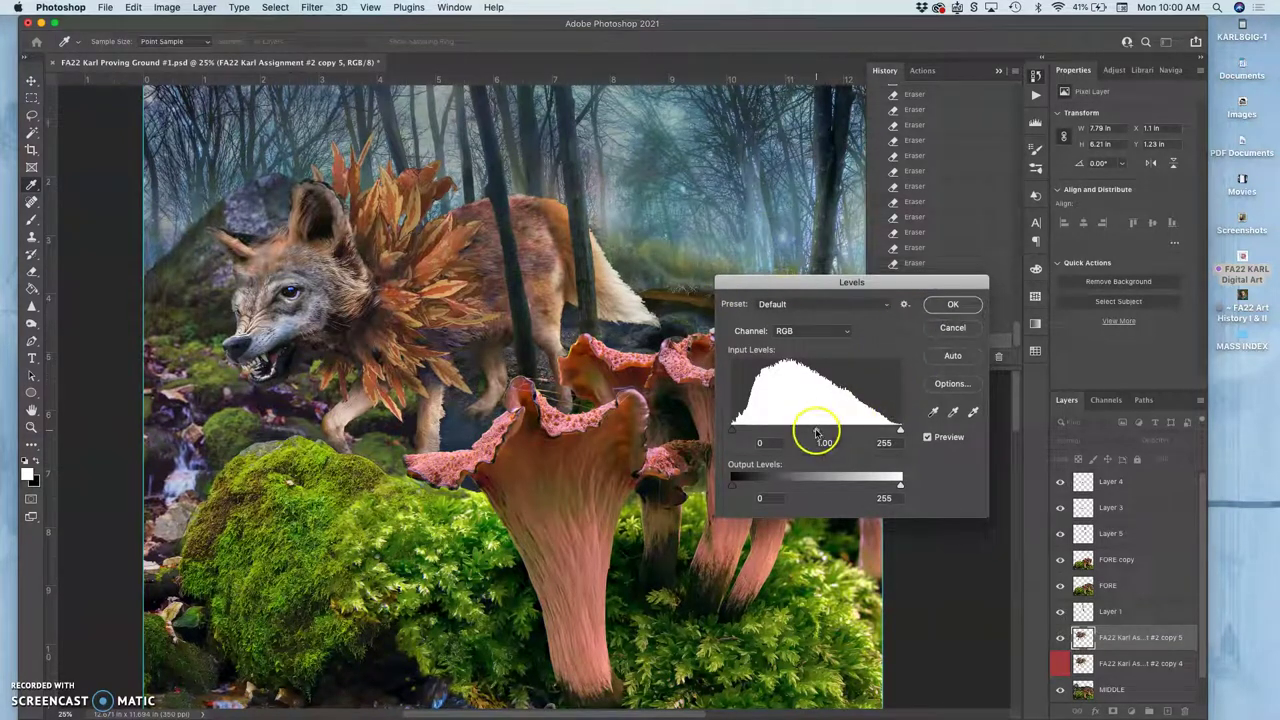
mouse_move(817, 429)
left_mouse_down()
mouse_move(835, 427)
mouse_move(781, 429)
mouse_move(818, 426)
left_mouse_up()
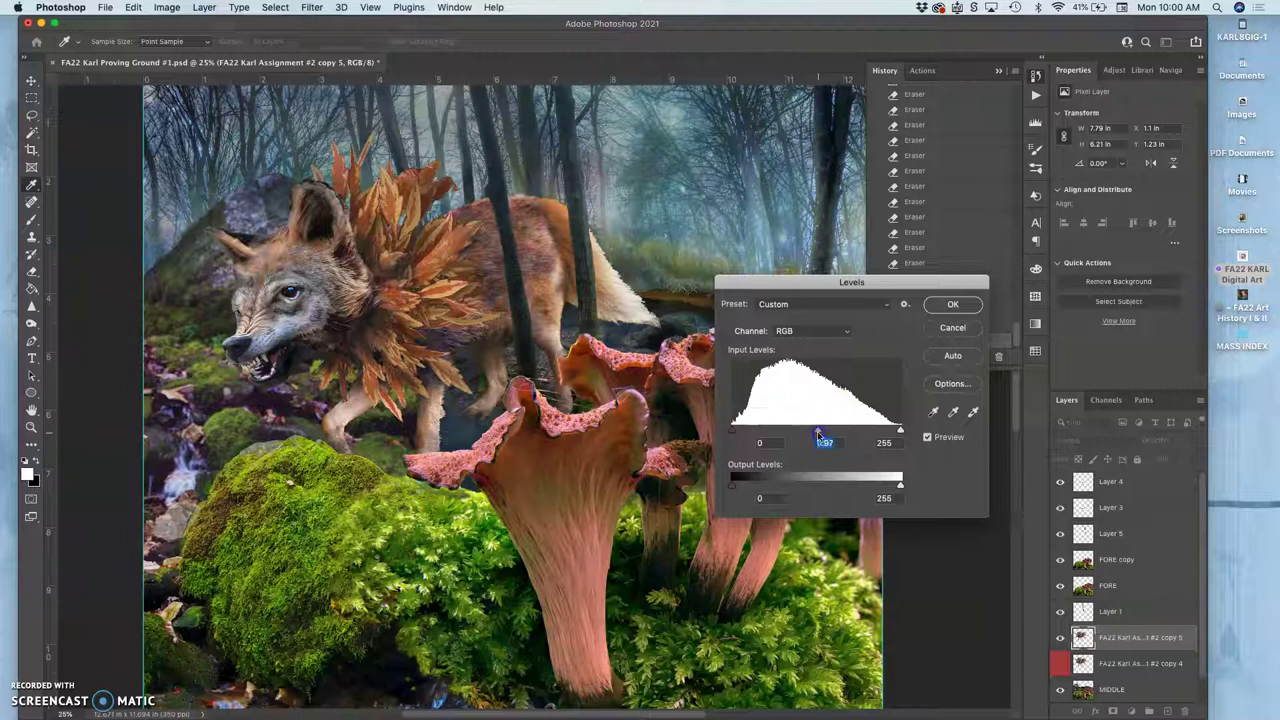
left_click_drag(819, 434, 823, 432)
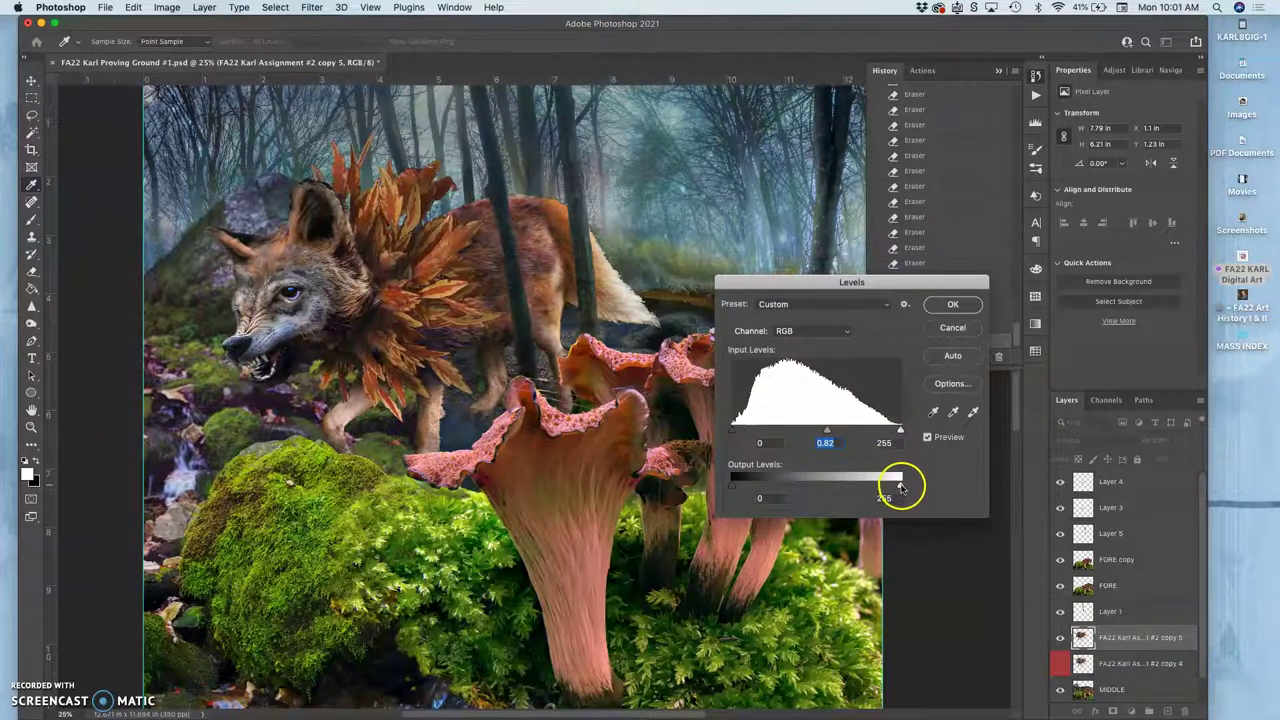
mouse_move(897, 486)
left_mouse_down()
mouse_move(866, 480)
mouse_move(899, 476)
left_mouse_up()
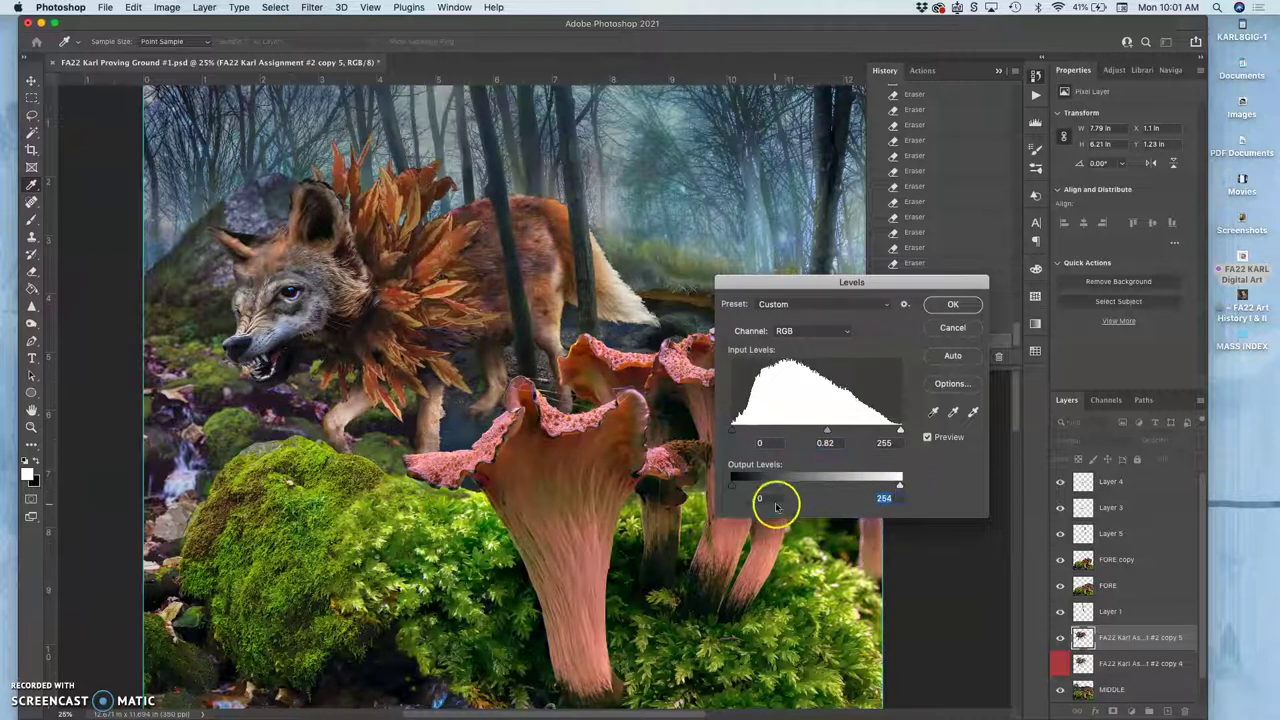
left_click_drag(735, 488, 732, 490)
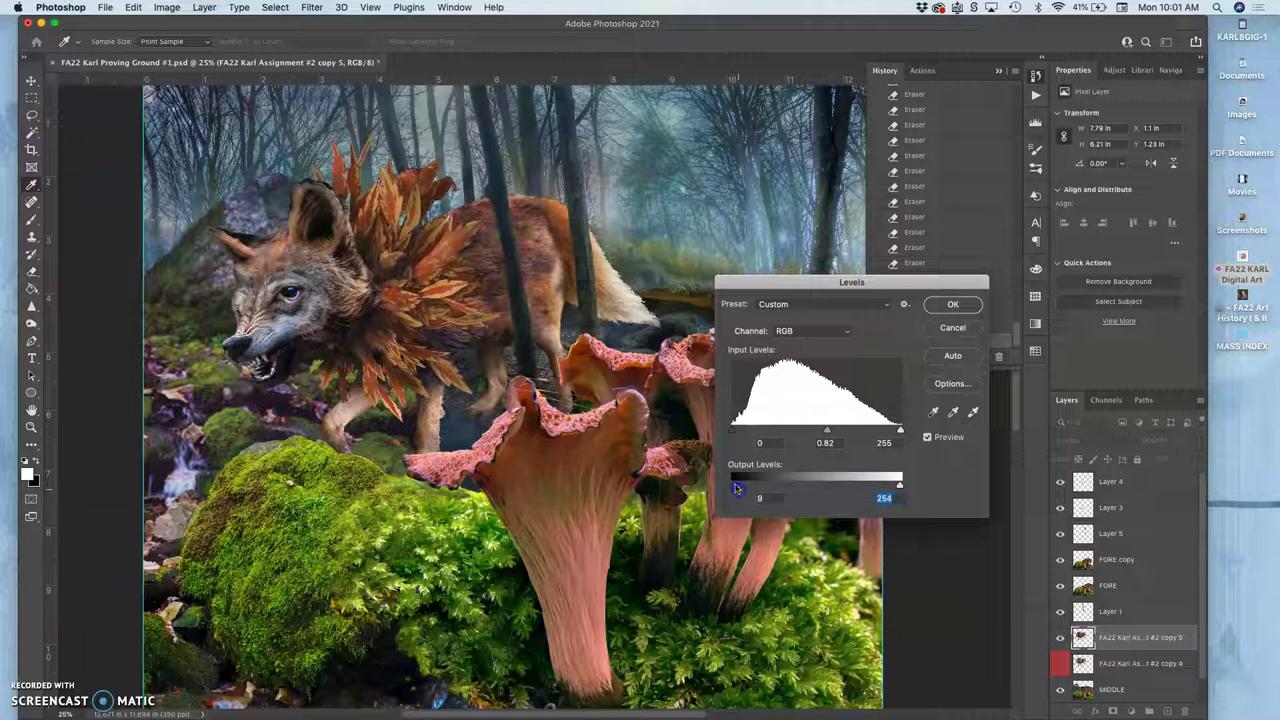
left_click(954, 309)
Show the original wolf layer and compare it with the Levels-adjusted duplicate by repeatedly hiding and showing the duplicate.
left_click(1060, 663)
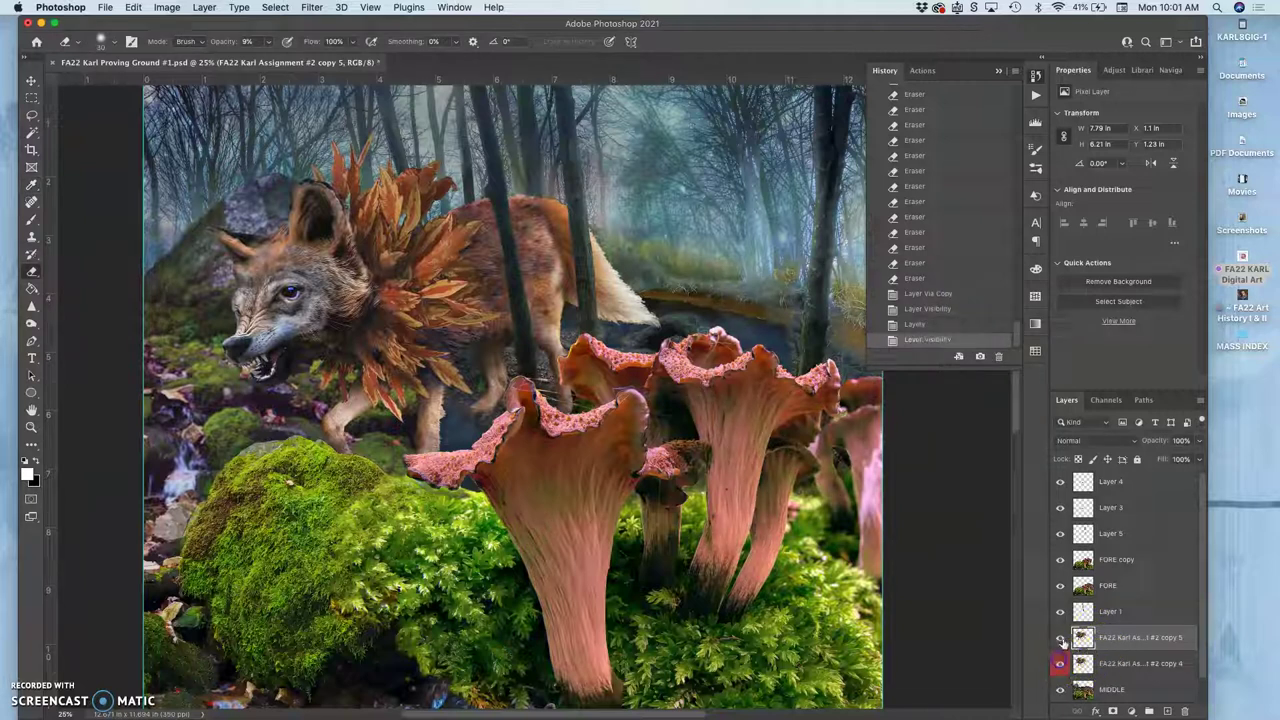
left_click(1060, 637)
left_click(1060, 637)
left_click(1060, 637)
left_click(1060, 637)
left_click(1060, 637)
left_click(1060, 637)
left_click(1060, 636)
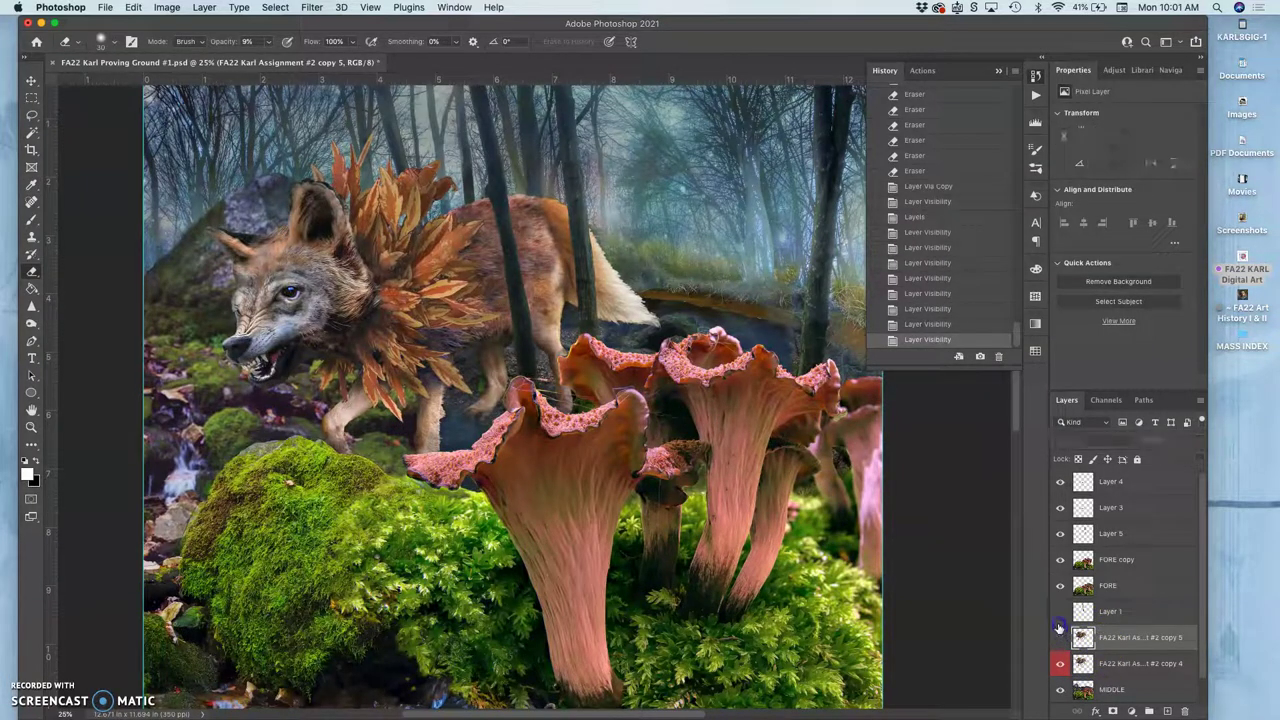
left_click(1060, 632)
left_click(1060, 636)
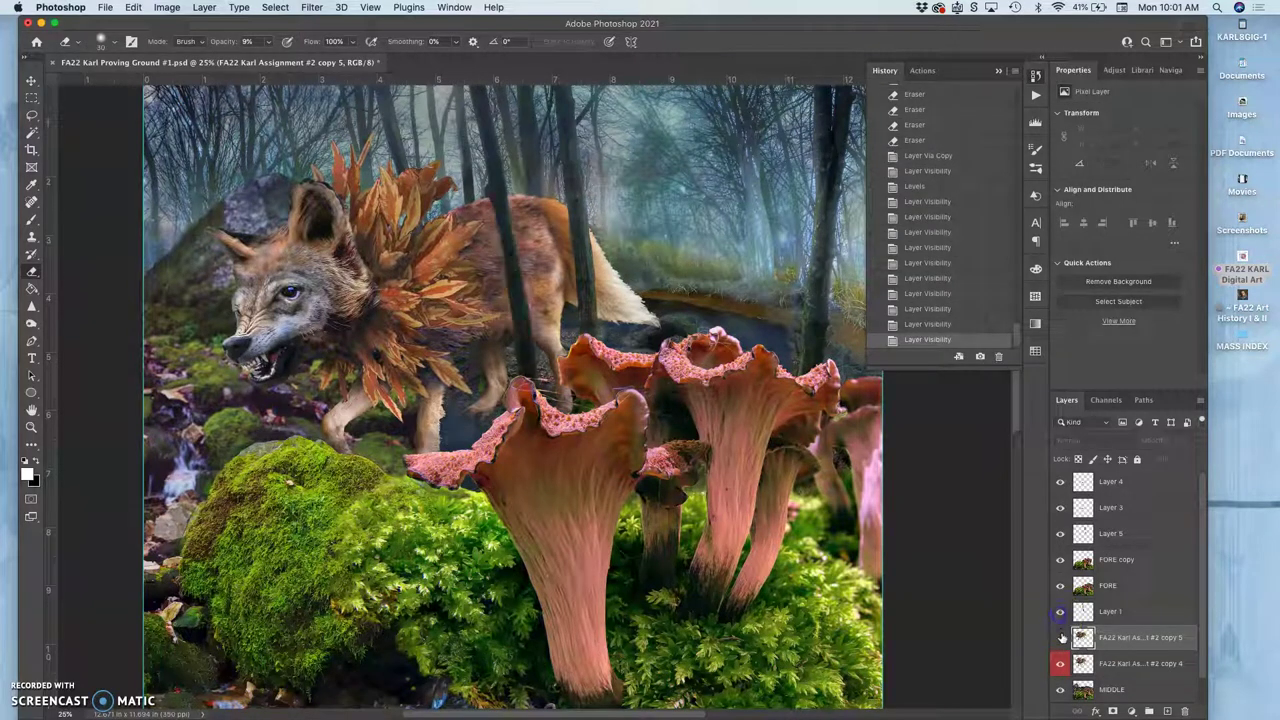
left_click(1060, 636)
left_click(1060, 636)
left_click(1060, 636)
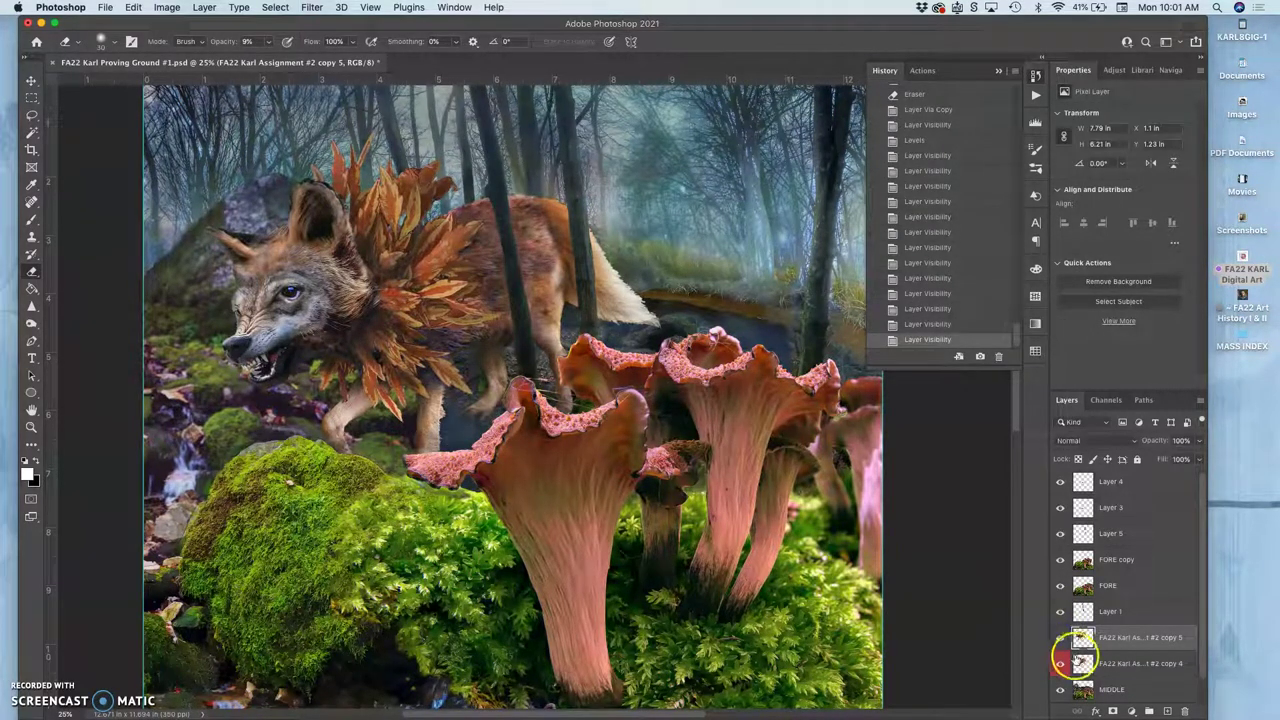
Hide the original wolf layer and apply Color Balance to the duplicate: midtones -5, +3, +10 and highlights -17, 0, +8.
left_click(1059, 664)
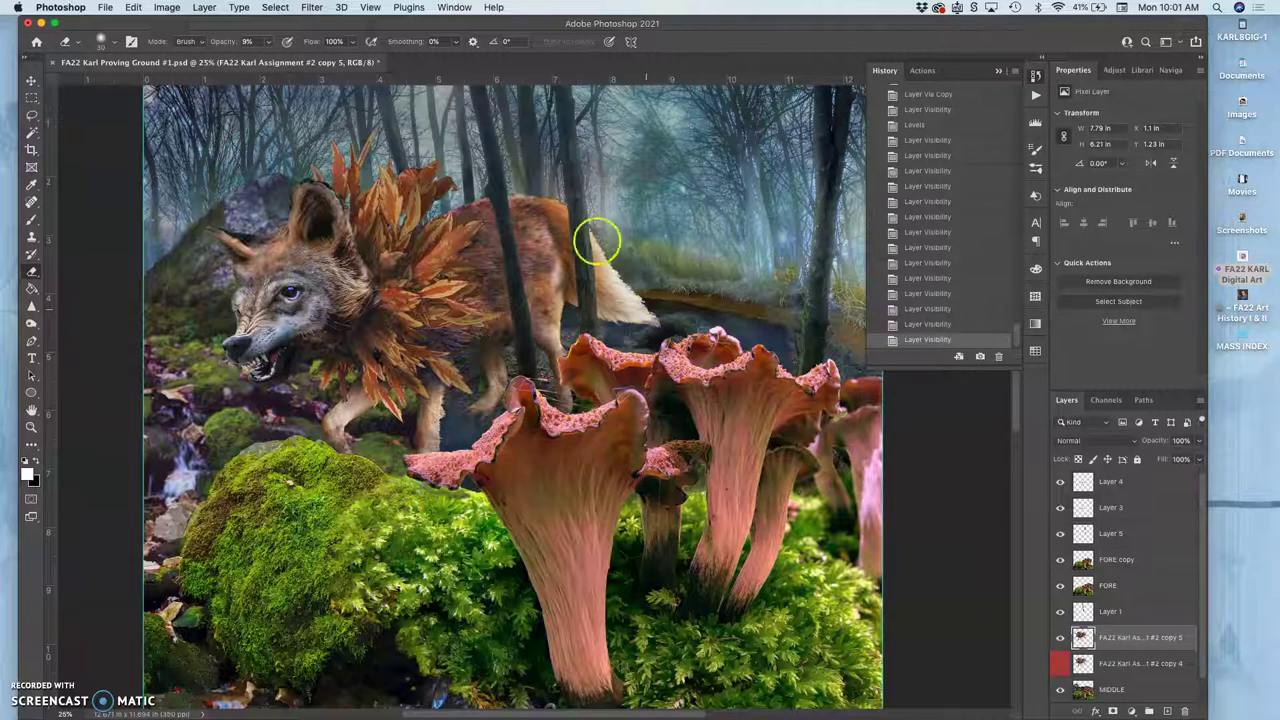
left_click(172, 9)
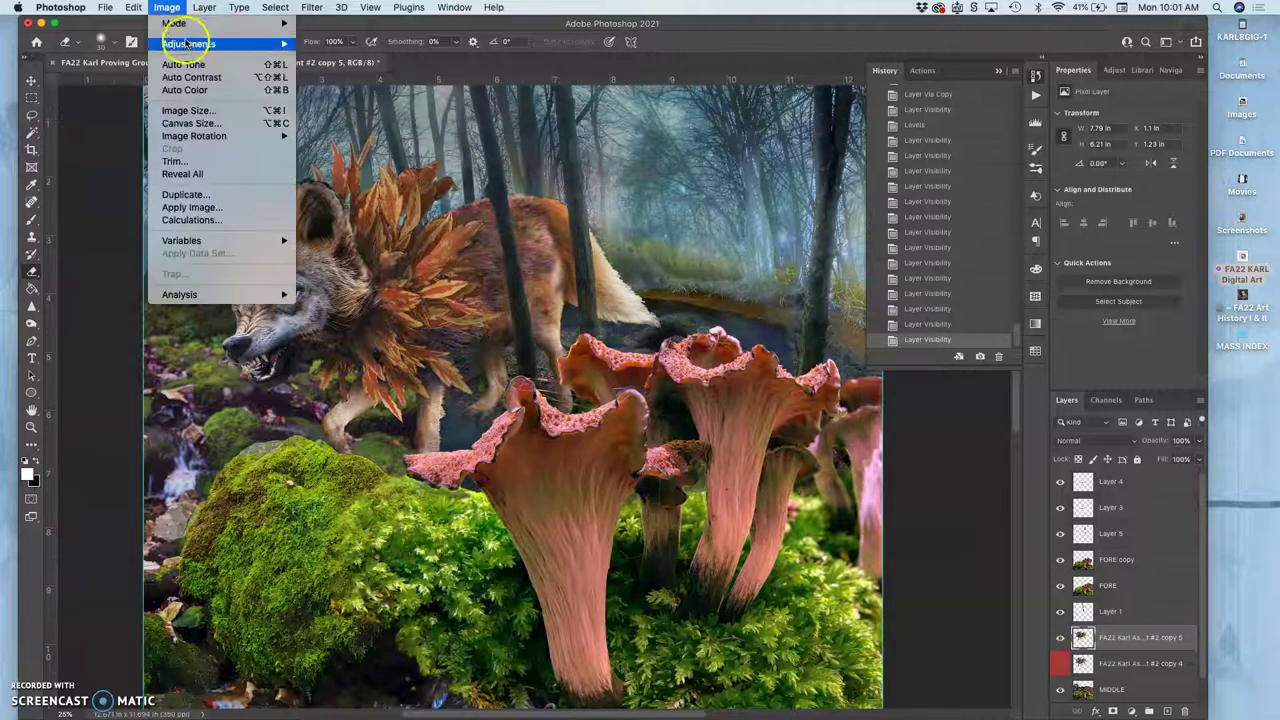
mouse_move(188, 43)
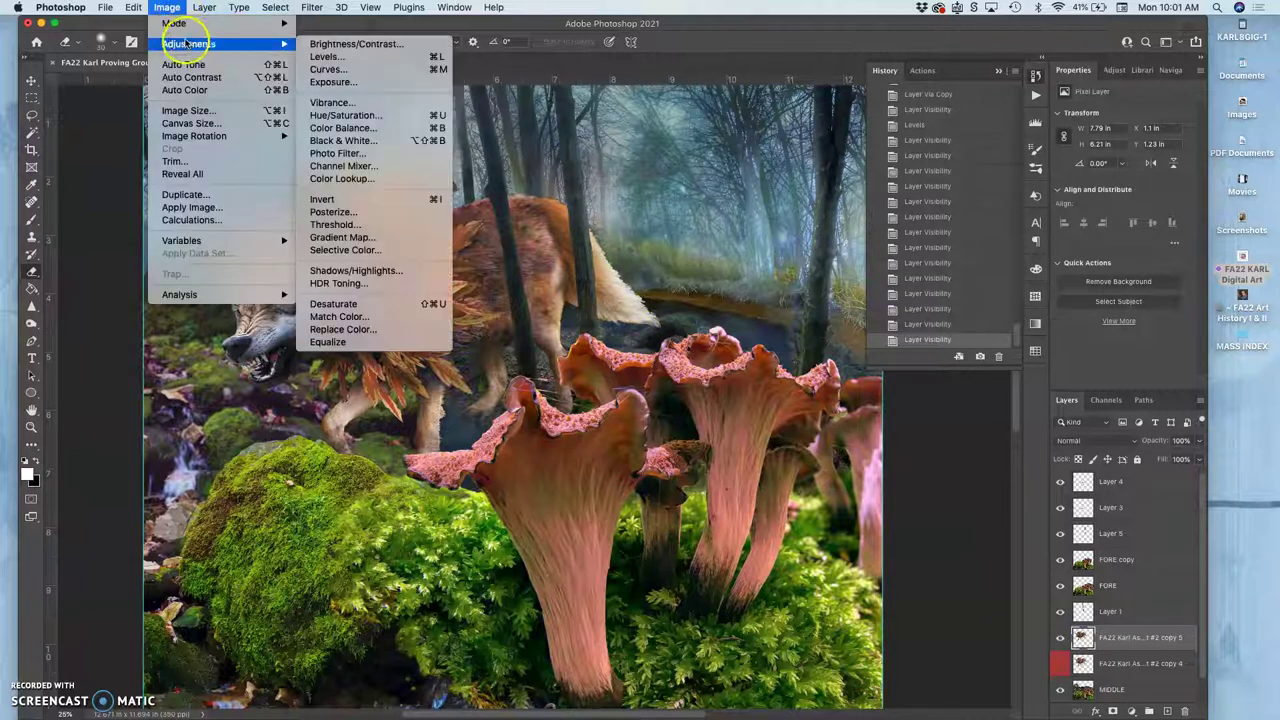
left_click(343, 127)
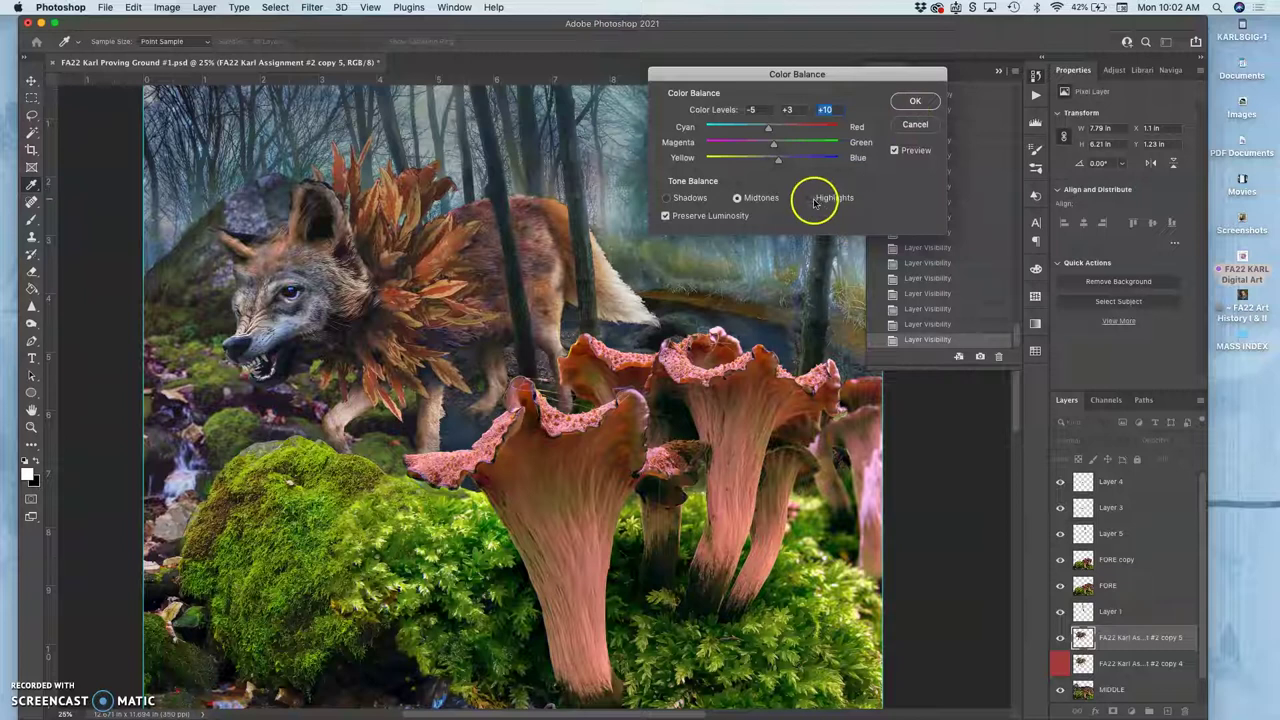
left_click_drag(771, 161, 767, 164)
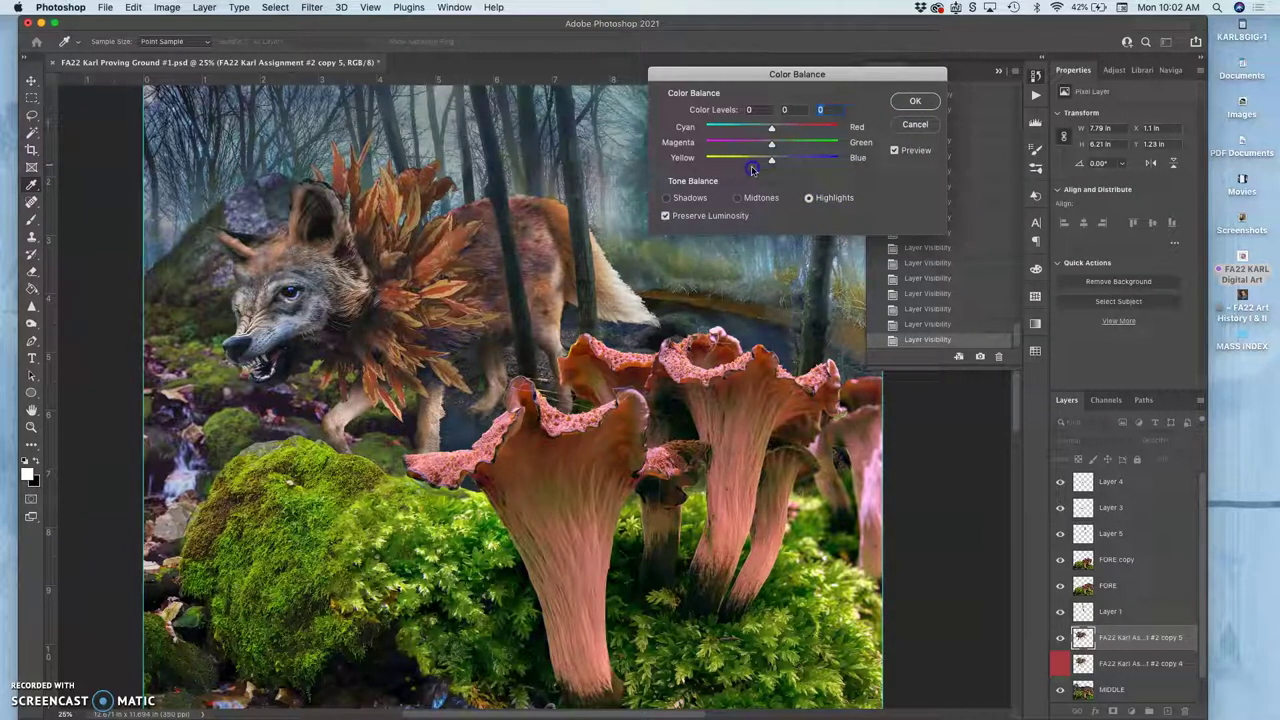
left_click_drag(767, 163, 759, 163)
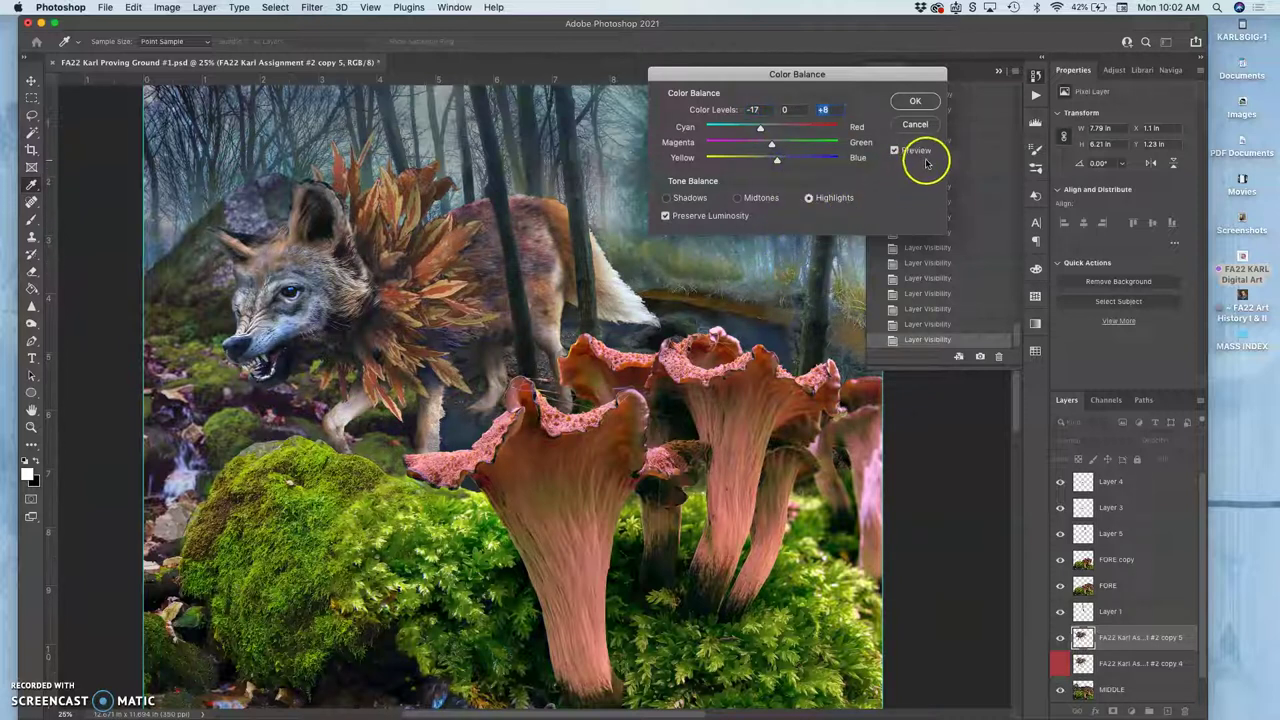
left_click(915, 101)
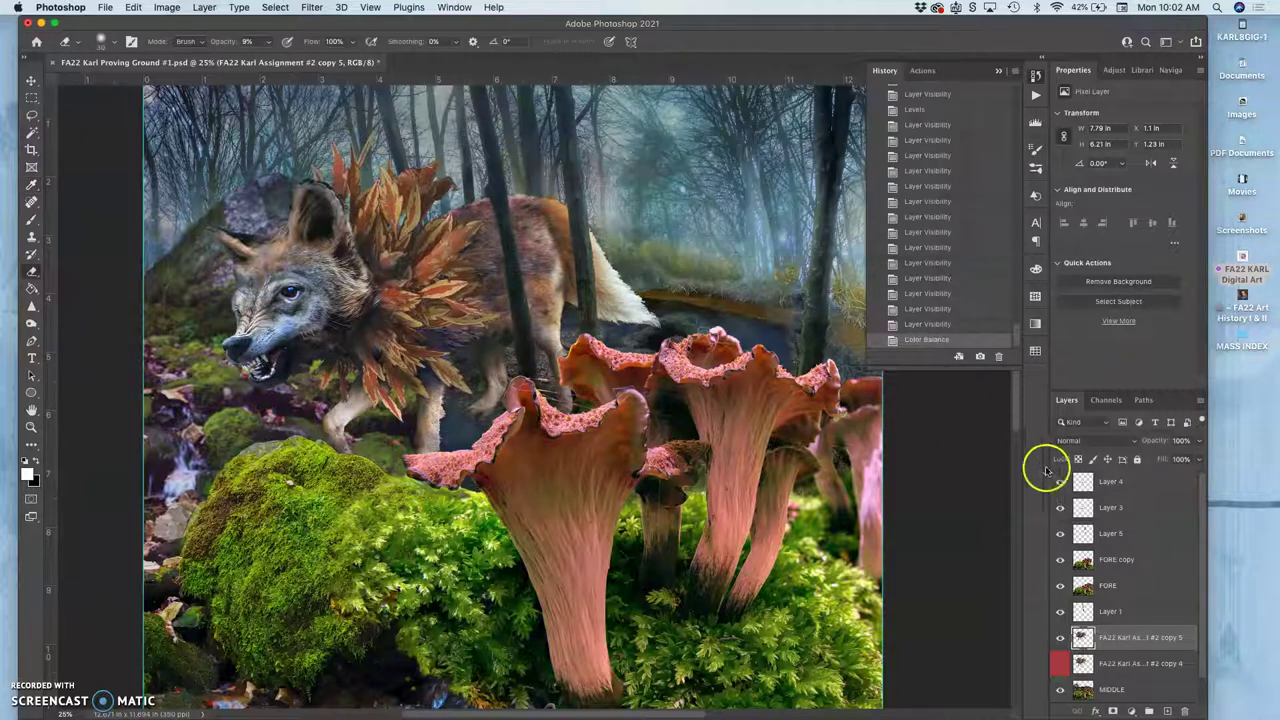
Show the original wolf layer and compare it with the color-balanced duplicate by repeatedly hiding and showing the duplicate.
left_click(1059, 664)
left_click(1060, 638)
left_click(1062, 640)
left_click(1062, 640)
left_click(1062, 640)
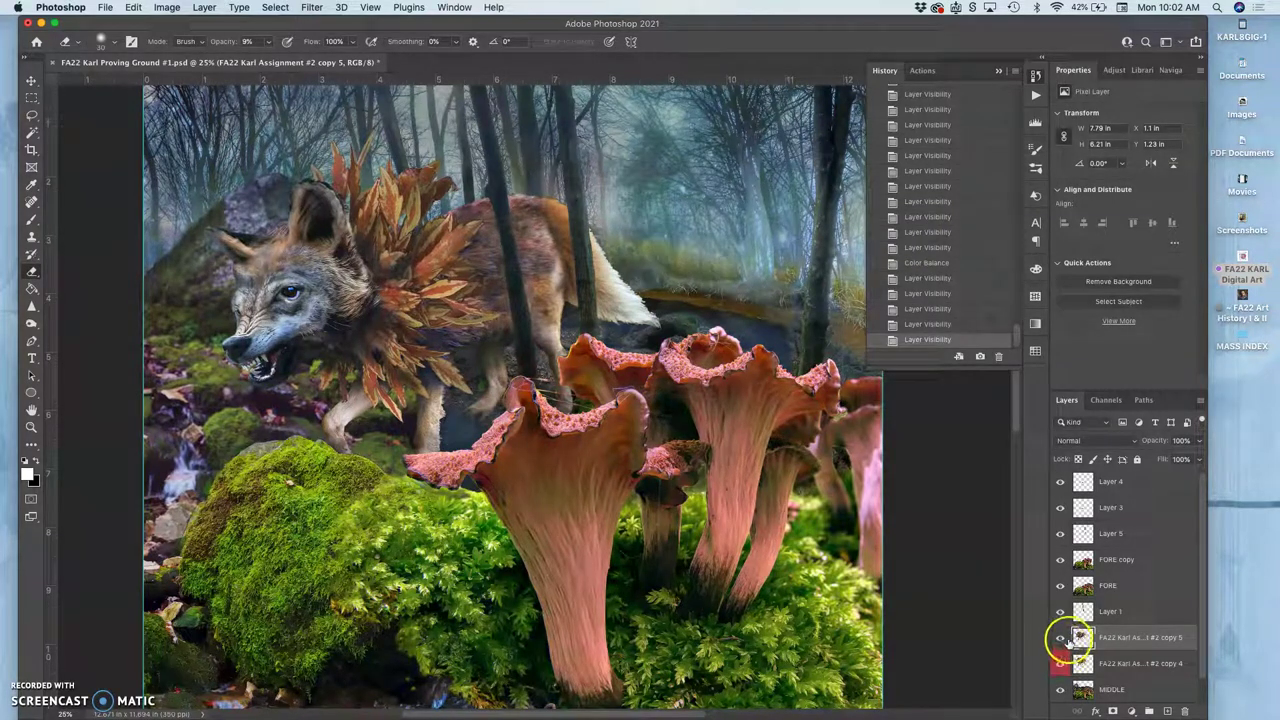
left_click(1059, 656)
left_click(1060, 641)
left_click(1061, 641)
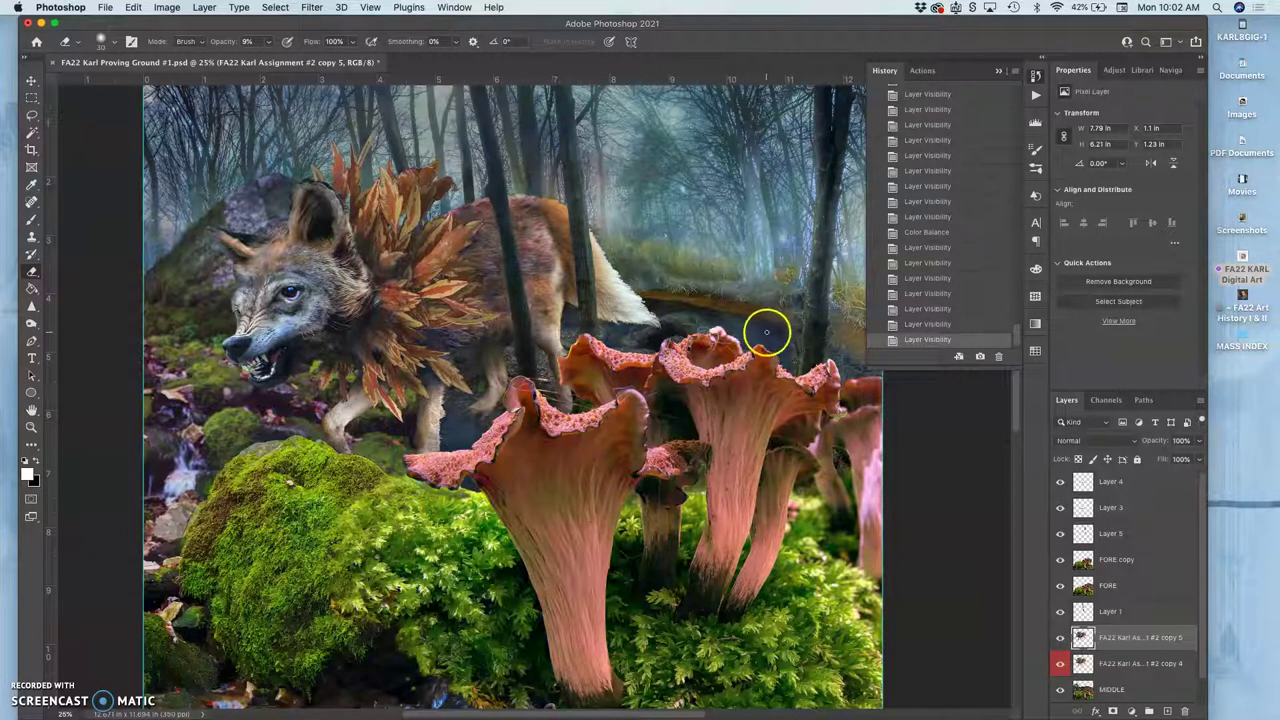
Adjust the duplicated wolf layer with Hue/Saturation, setting hue to -2 and saturation to -6.
left_click(170, 8)
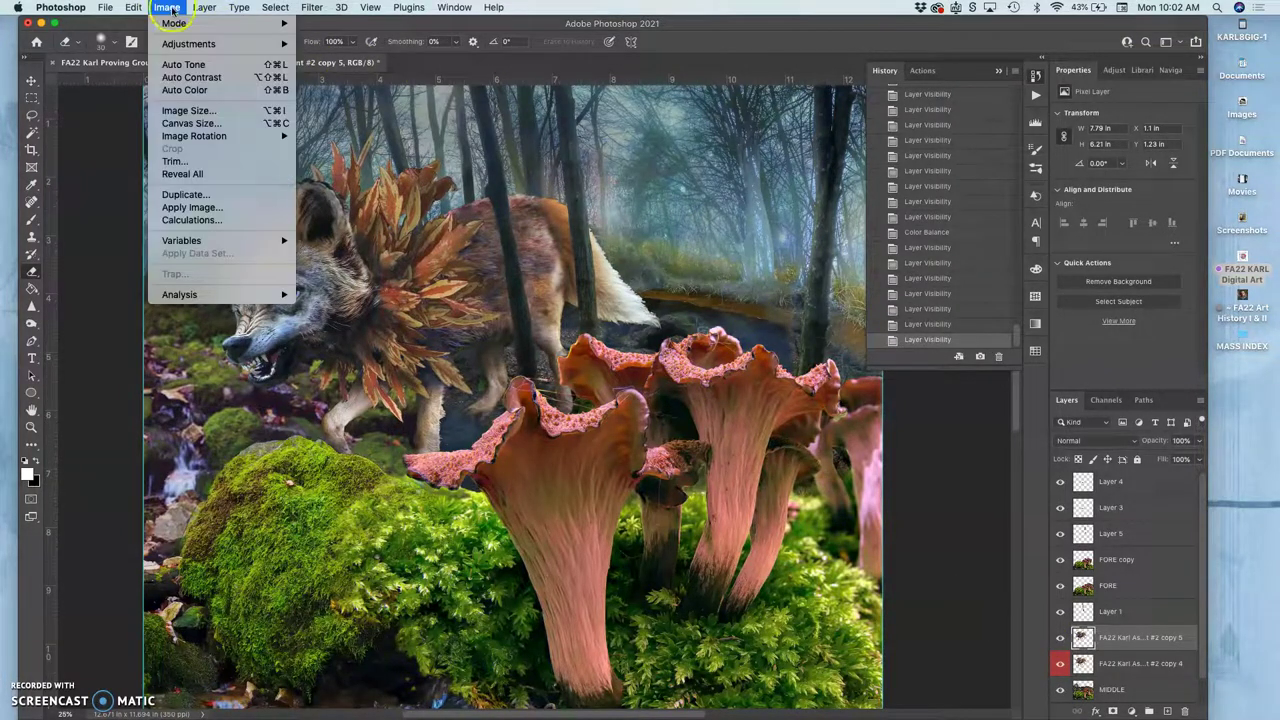
mouse_move(271, 43)
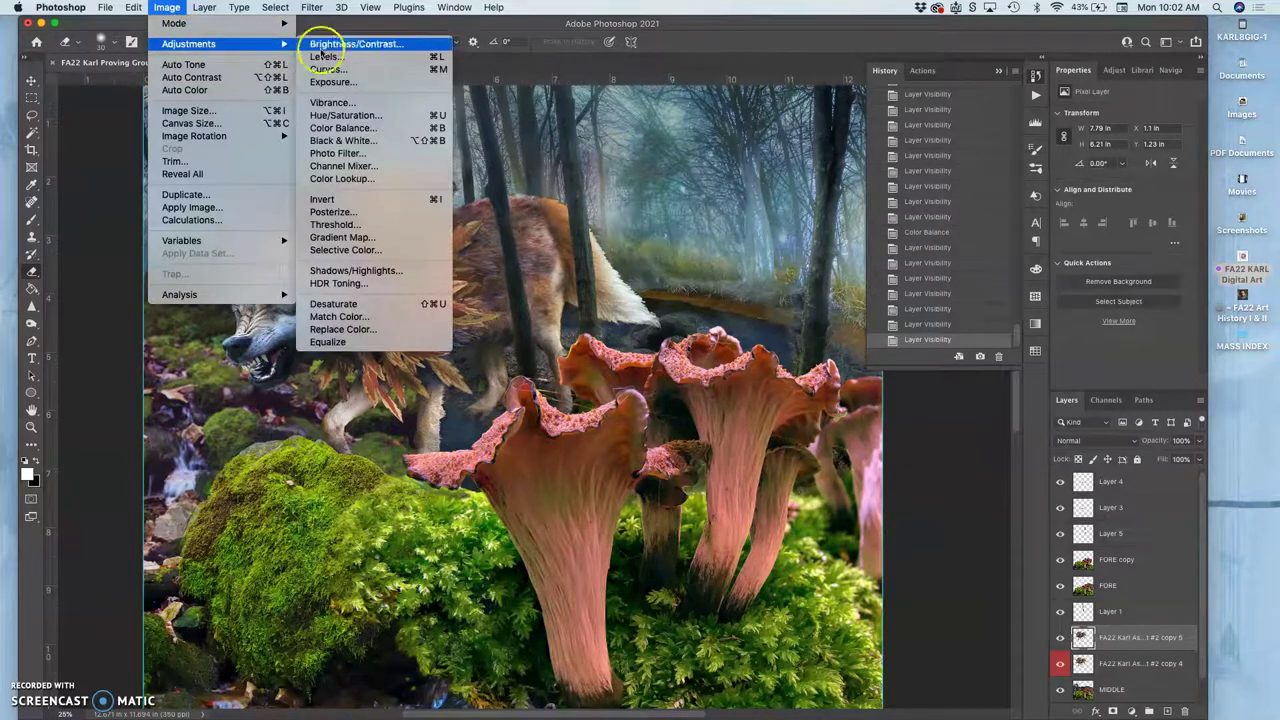
left_click(360, 114)
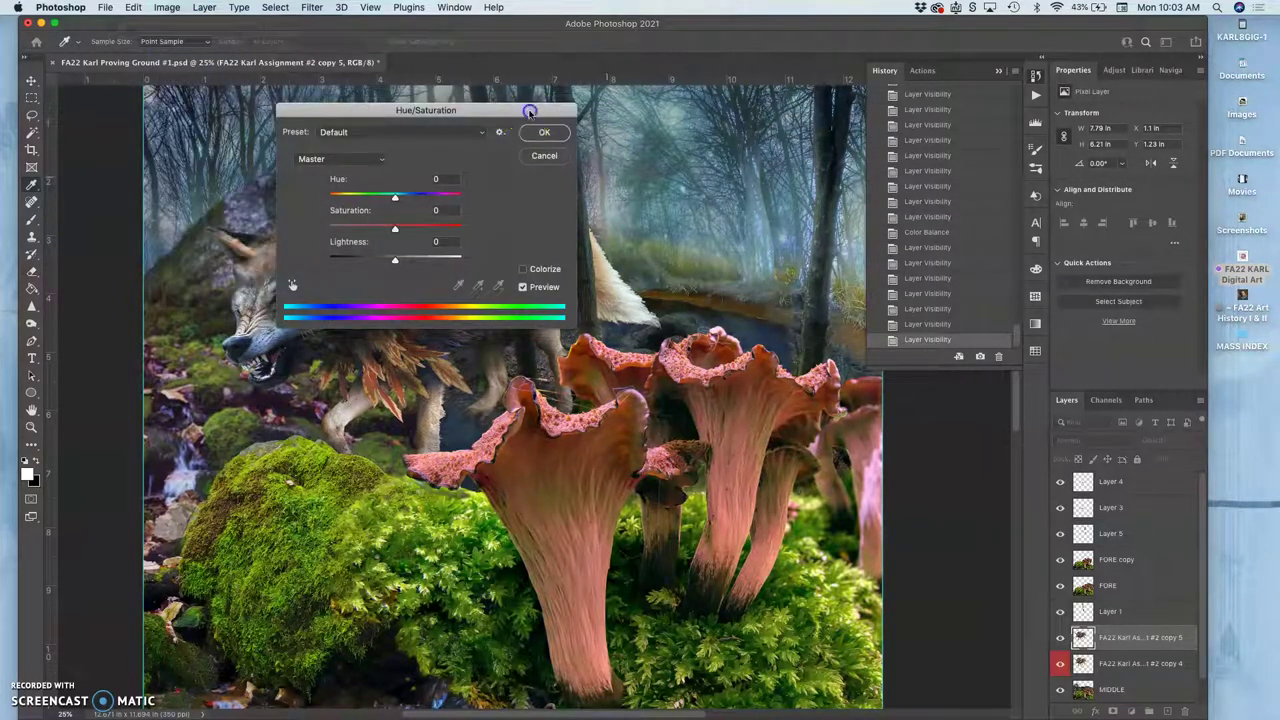
left_click_drag(532, 112, 957, 287)
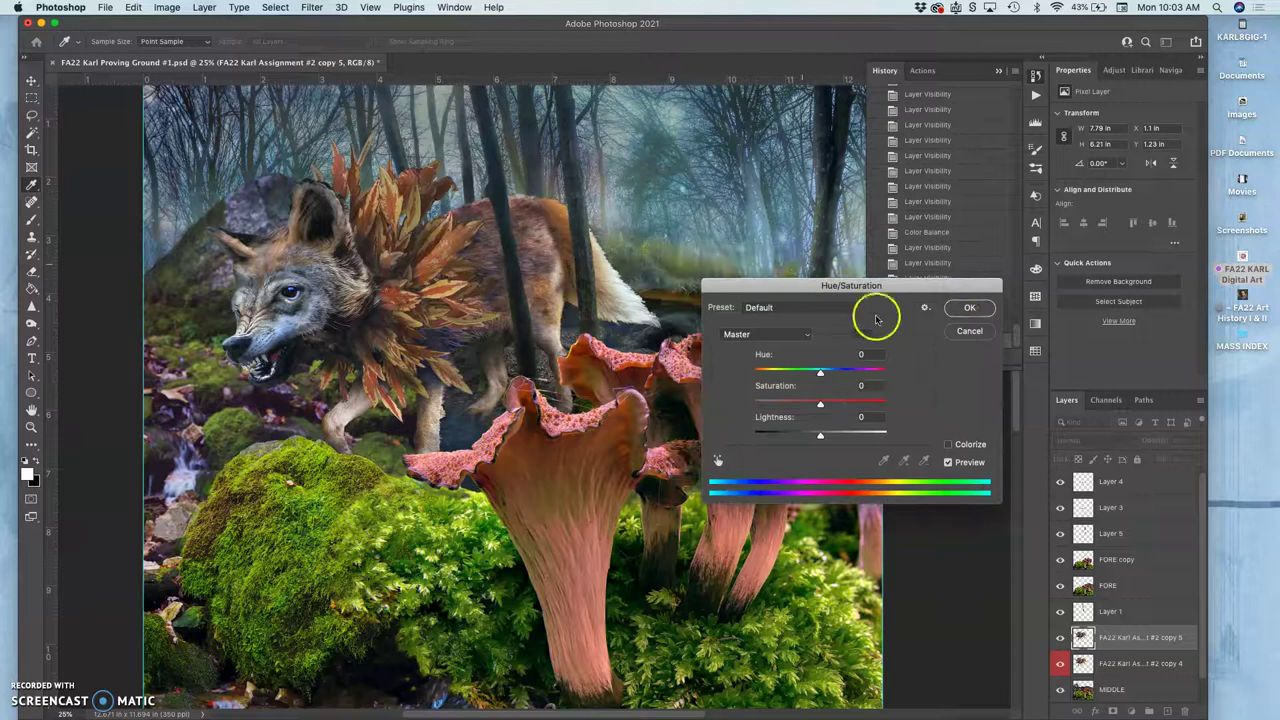
mouse_move(821, 375)
left_mouse_down()
mouse_move(841, 373)
mouse_move(786, 372)
mouse_move(845, 367)
mouse_move(818, 364)
left_mouse_up()
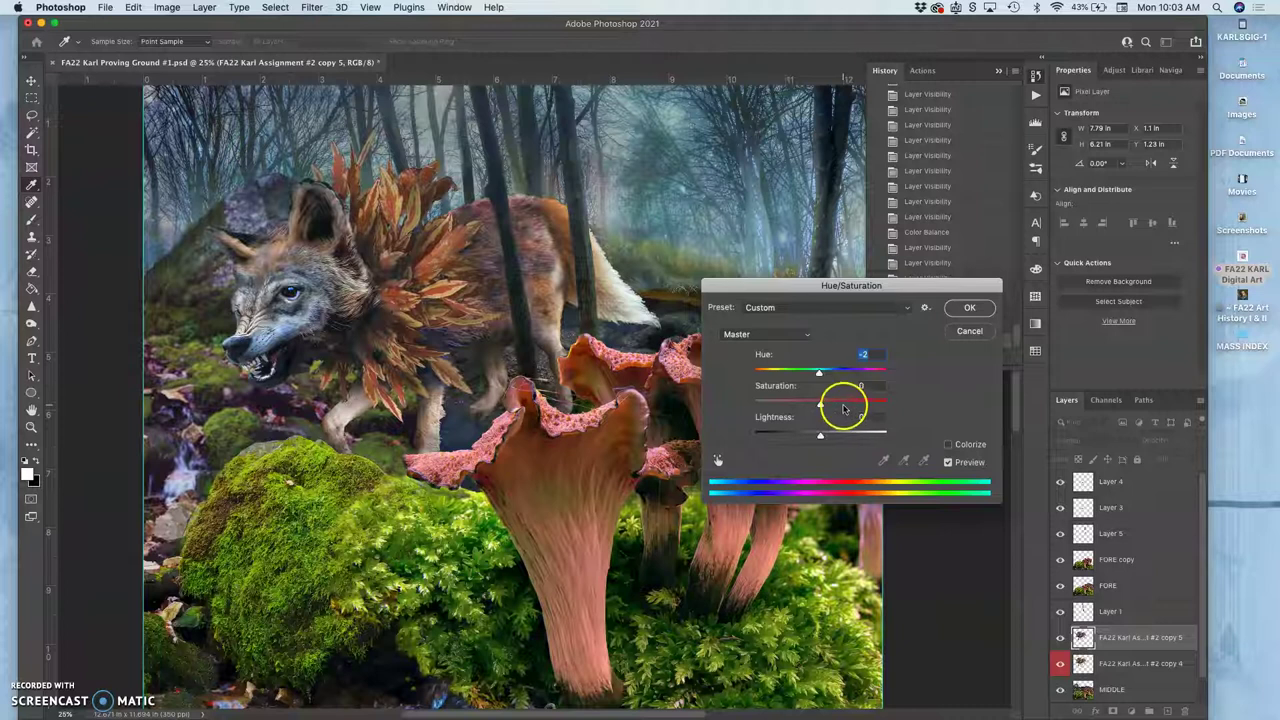
mouse_move(835, 404)
left_mouse_down()
mouse_move(897, 398)
mouse_move(813, 410)
left_mouse_up()
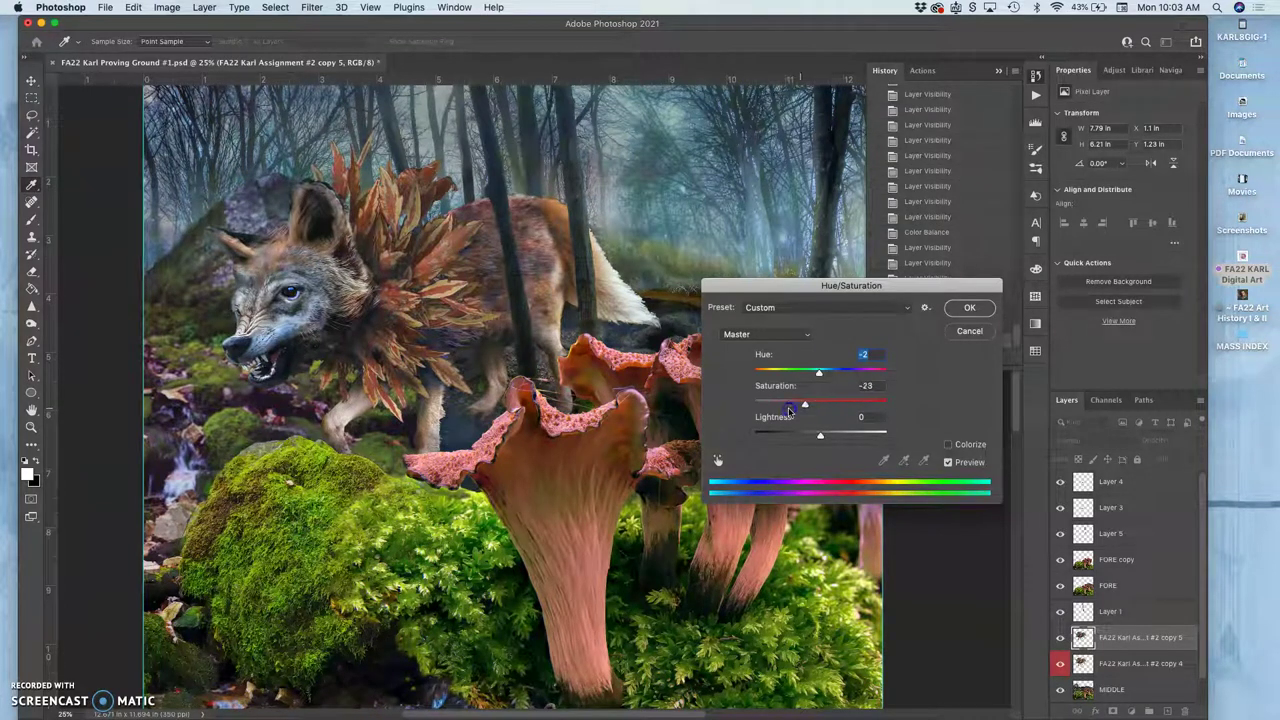
mouse_move(788, 408)
left_mouse_down()
mouse_move(752, 405)
mouse_move(805, 404)
left_mouse_up()
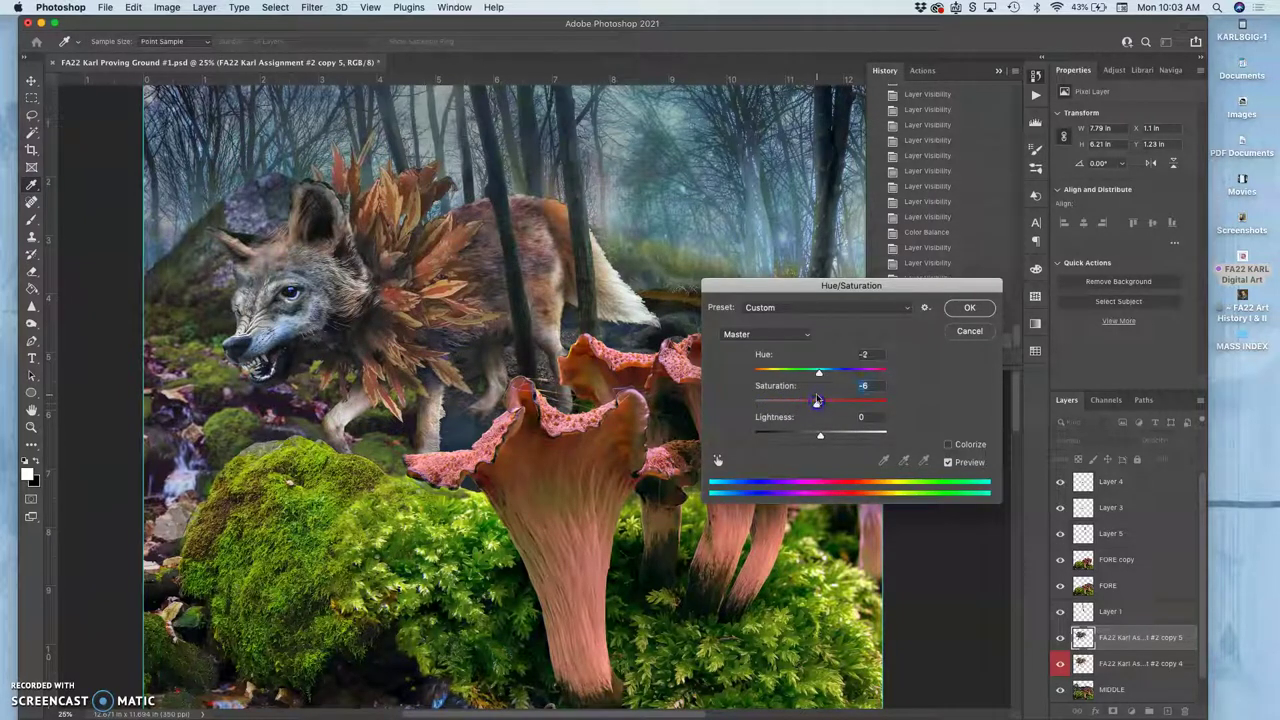
left_click(969, 306)
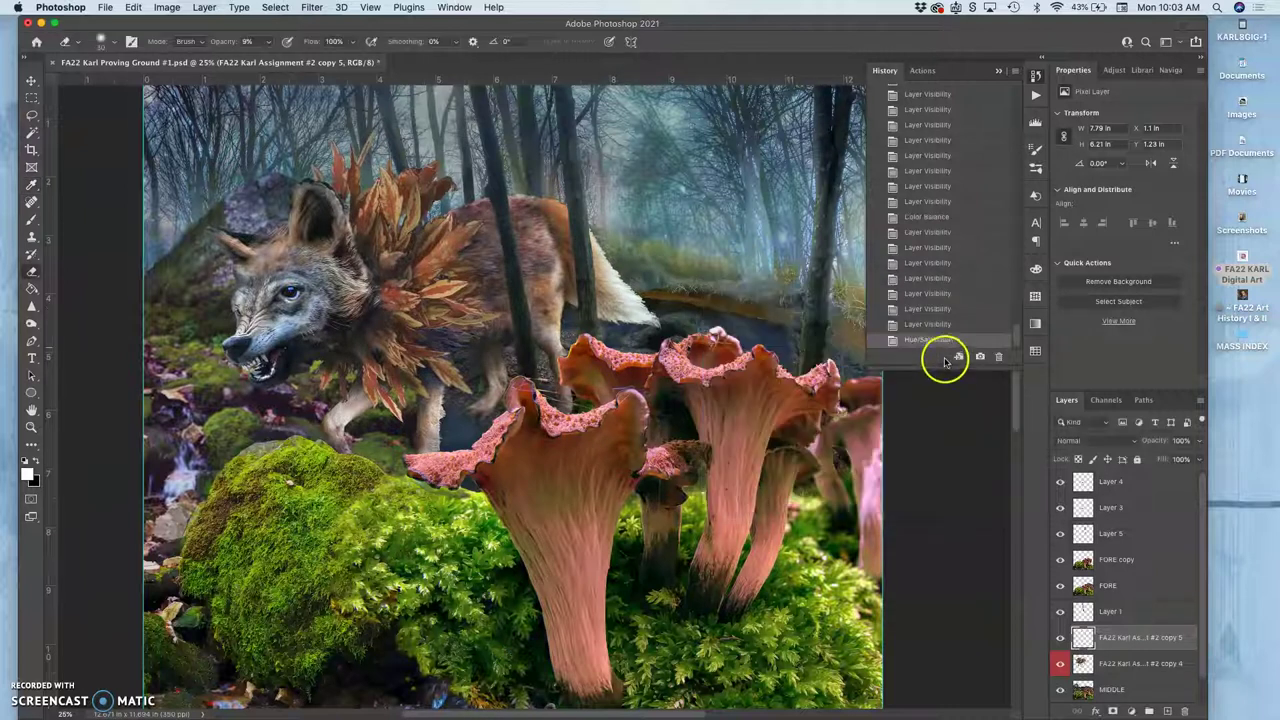
Toggle the adjusted wolf layer's visibility to compare its Hue/Saturation change with the original beneath.
left_click(1060, 638)
left_click(1060, 637)
left_click(1059, 634)
left_click(1059, 630)
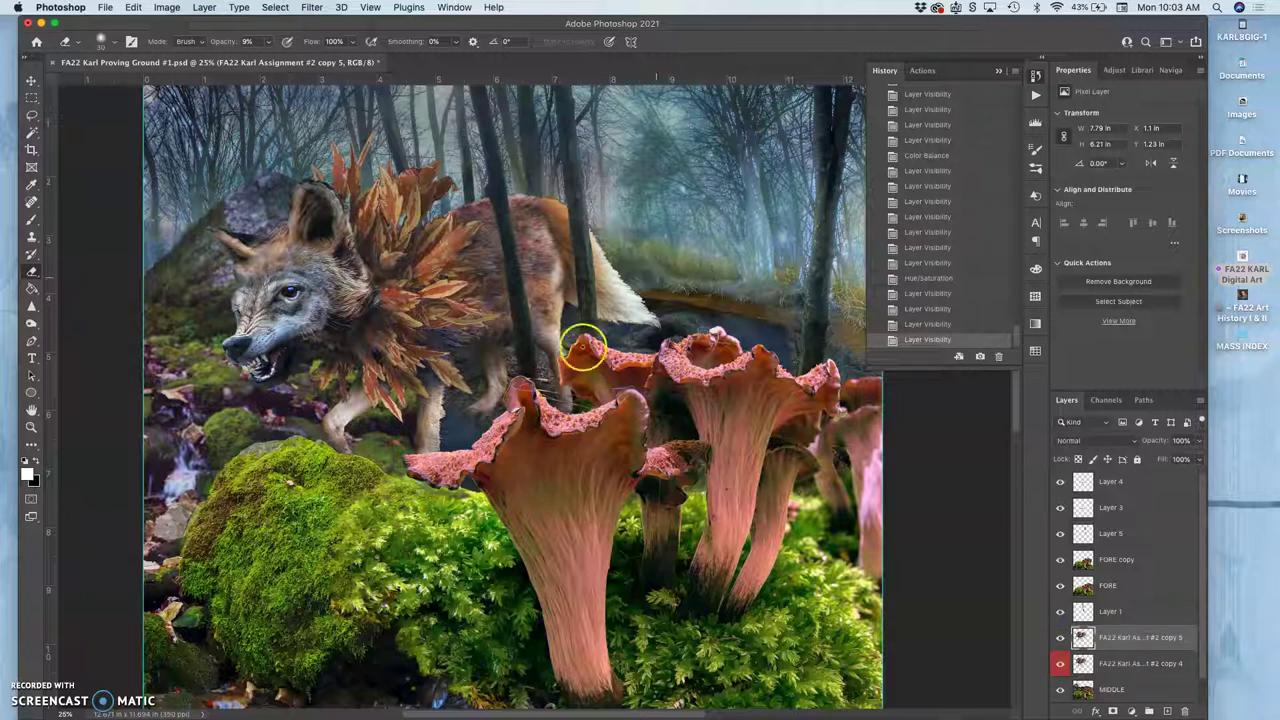
Duplicate the color-adjusted "#2 copy 5" wolf layer and hide the layer it was copied from.
key("super+j")
left_click(1060, 688)
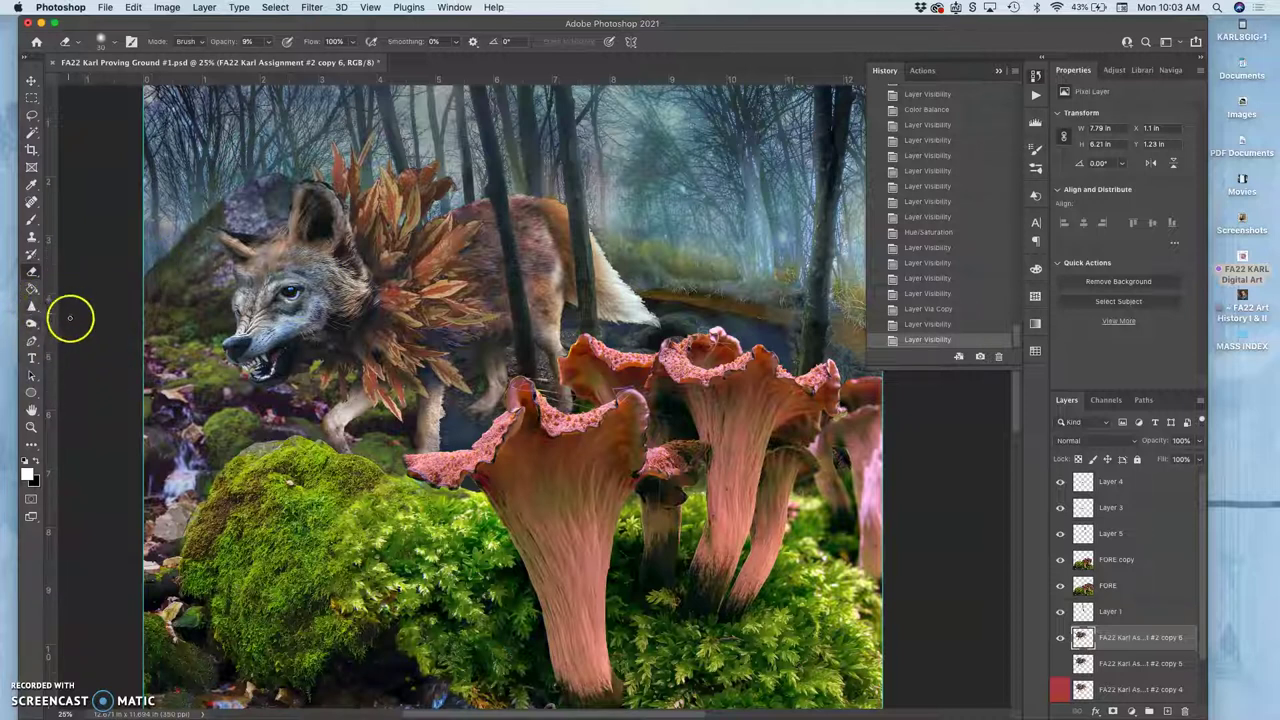
Lighten the wolf's feather ruff, head, muzzle and back with the Dodge tool, using a 188 px brush at 18% hardness.
left_click(31, 322)
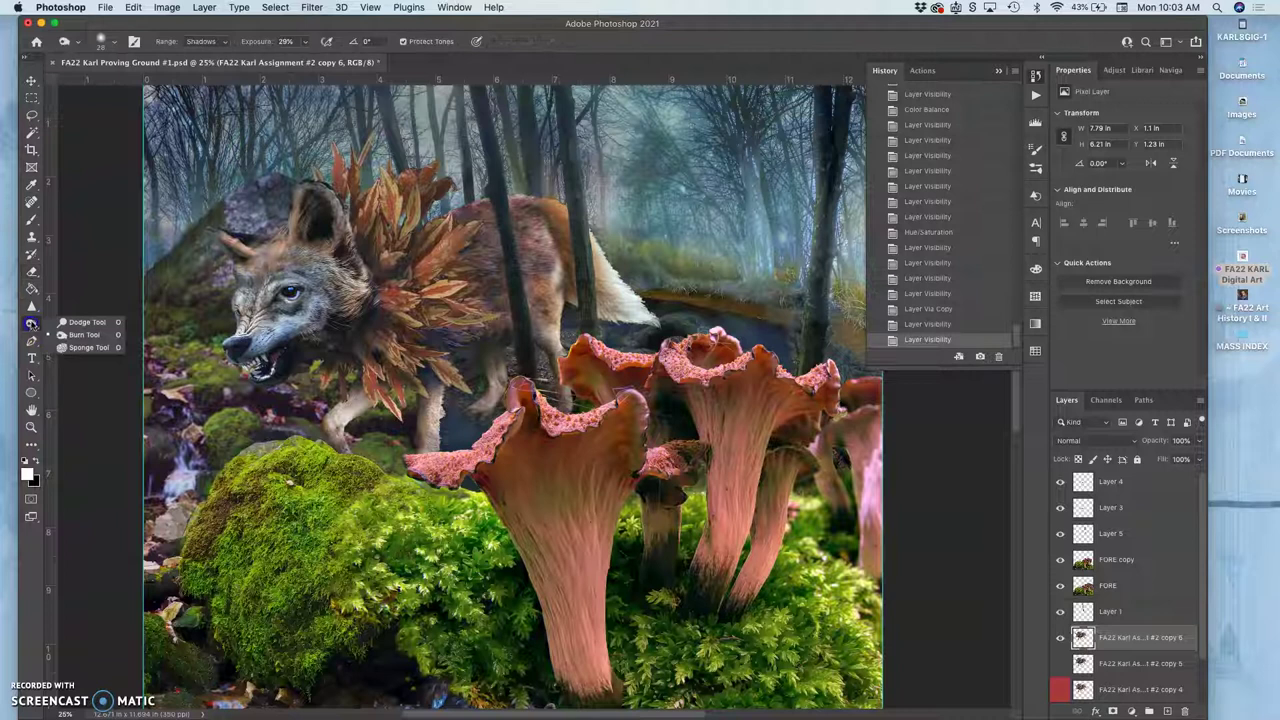
left_click(84, 334)
left_click(106, 40)
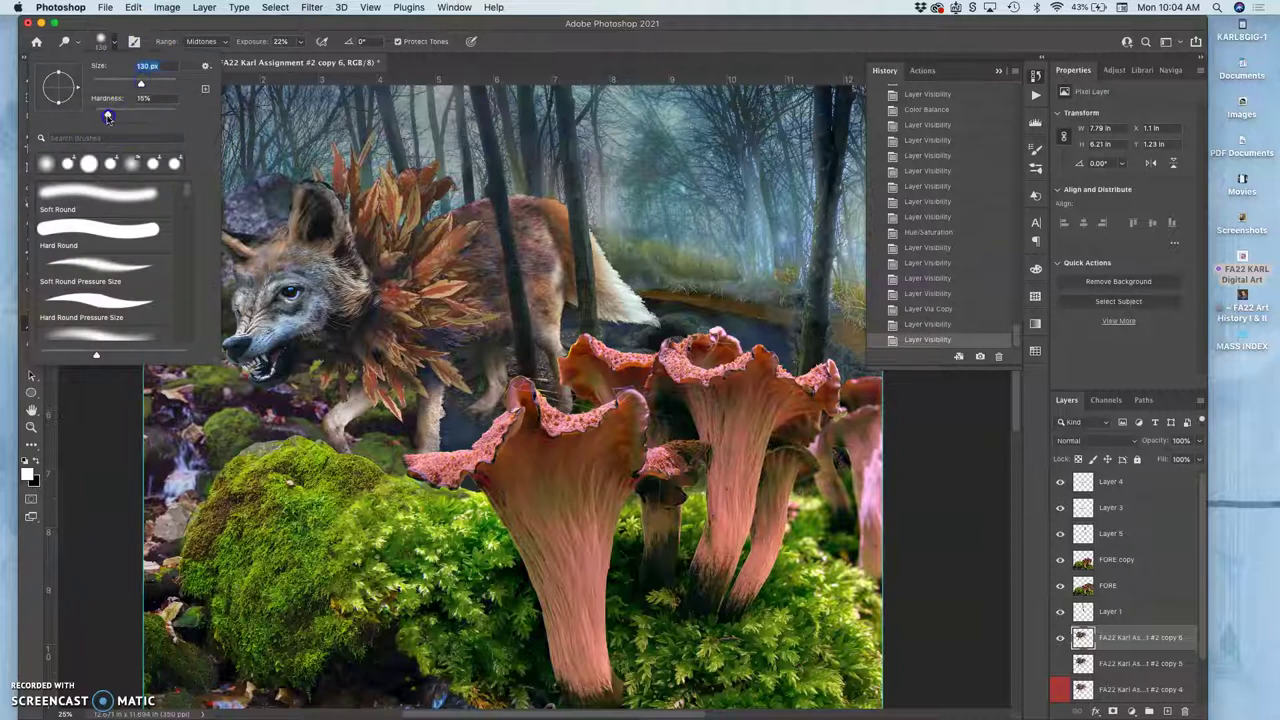
left_click_drag(107, 116, 148, 83)
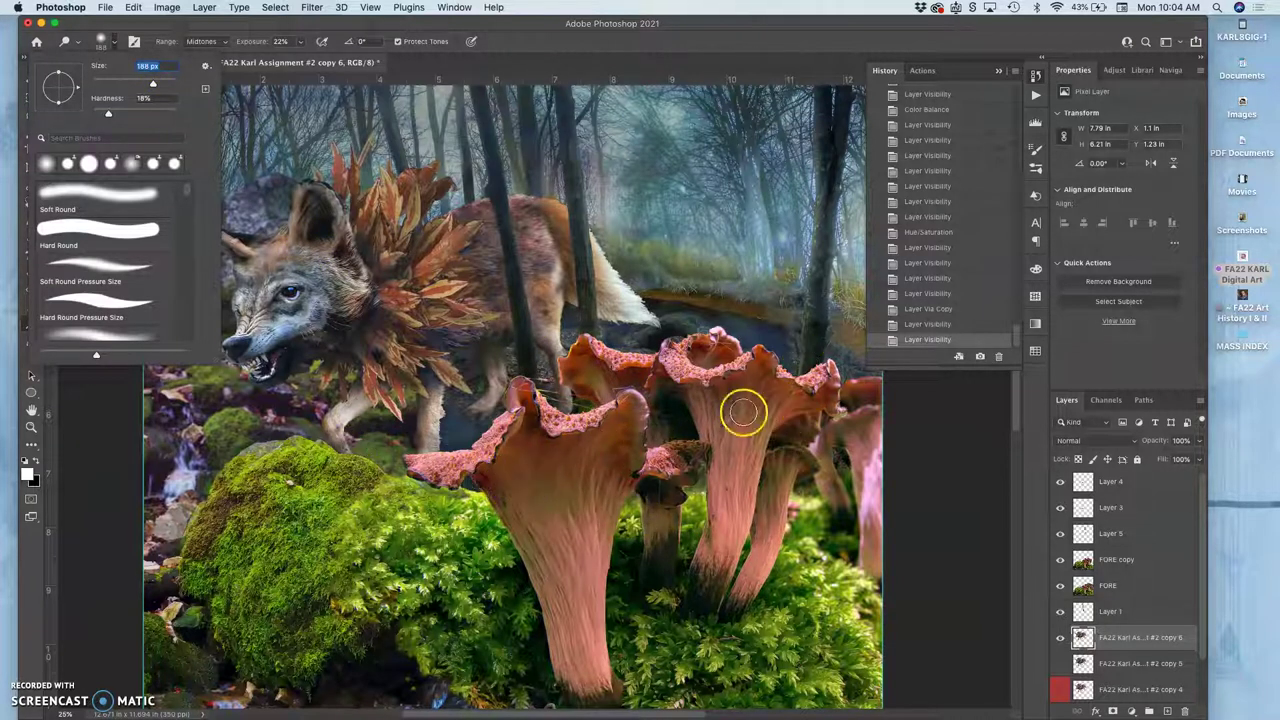
mouse_move(393, 197)
left_mouse_down()
mouse_move(359, 212)
mouse_move(377, 128)
mouse_move(334, 162)
left_mouse_up()
left_click_drag(334, 158, 325, 172)
mouse_move(399, 178)
left_mouse_down()
mouse_move(414, 191)
mouse_move(420, 258)
left_mouse_up()
left_click_drag(420, 258, 423, 266)
left_click_drag(466, 212, 439, 250)
left_click_drag(439, 250, 458, 226)
mouse_move(458, 226)
left_mouse_down()
mouse_move(474, 217)
mouse_move(486, 231)
mouse_move(435, 246)
left_mouse_up()
mouse_move(340, 215)
left_mouse_down()
mouse_move(308, 186)
mouse_move(252, 241)
left_mouse_up()
left_click(289, 246)
left_click(250, 334)
mouse_move(410, 228)
left_mouse_down()
mouse_move(481, 212)
mouse_move(461, 219)
mouse_move(471, 211)
mouse_move(481, 228)
mouse_move(428, 271)
mouse_move(434, 287)
mouse_move(589, 212)
mouse_move(551, 225)
mouse_move(531, 207)
mouse_move(581, 243)
mouse_move(559, 203)
mouse_move(577, 222)
mouse_move(538, 199)
left_mouse_up()
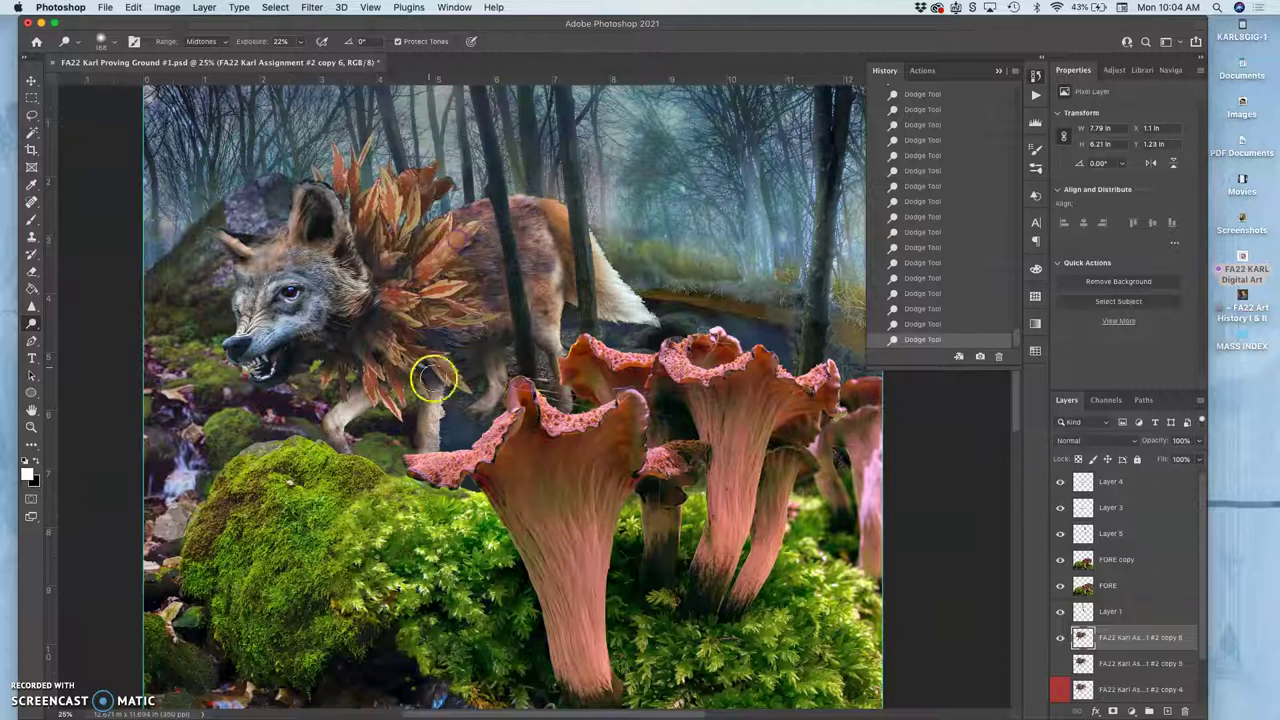
Show the undodged "#2 copy 5" layer and compare it with the dodged duplicate by repeatedly hiding and showing the duplicate.
left_click(1061, 638)
left_click(1061, 638)
left_click(1061, 638)
left_click(1061, 638)
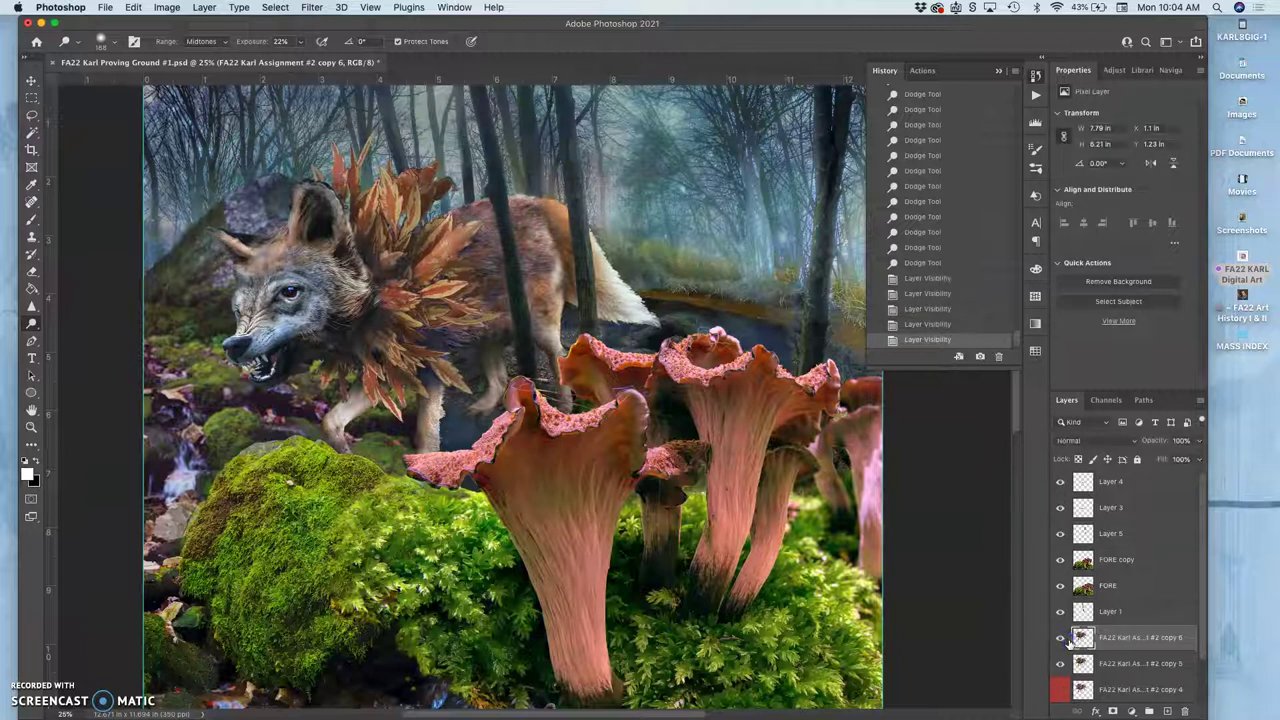
left_click(1061, 638)
left_click(1061, 638)
left_click(1061, 638)
left_click(1061, 638)
left_click(1061, 640)
left_click(1062, 641)
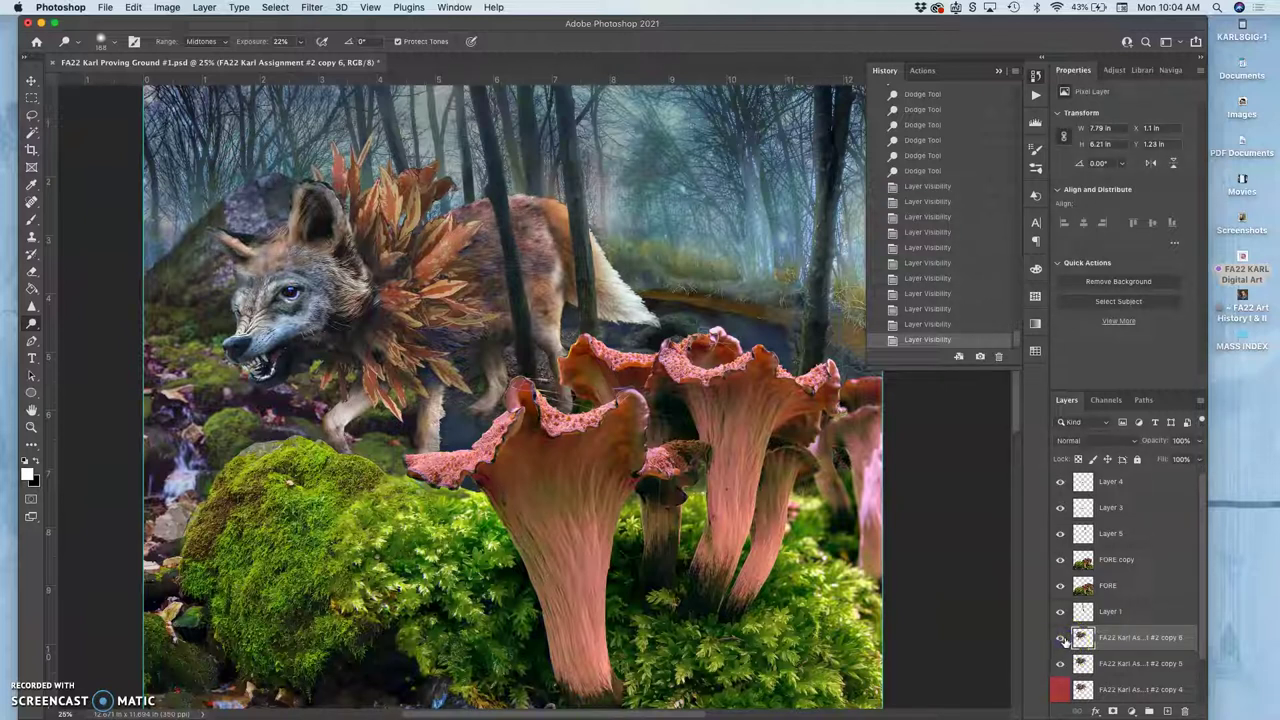
left_click(1061, 638)
left_click(1061, 638)
Dodge more highlights on the wolf's flank, rump, cheek, hind leg and face, and check them against the undodged layer.
left_click_drag(488, 263, 529, 246)
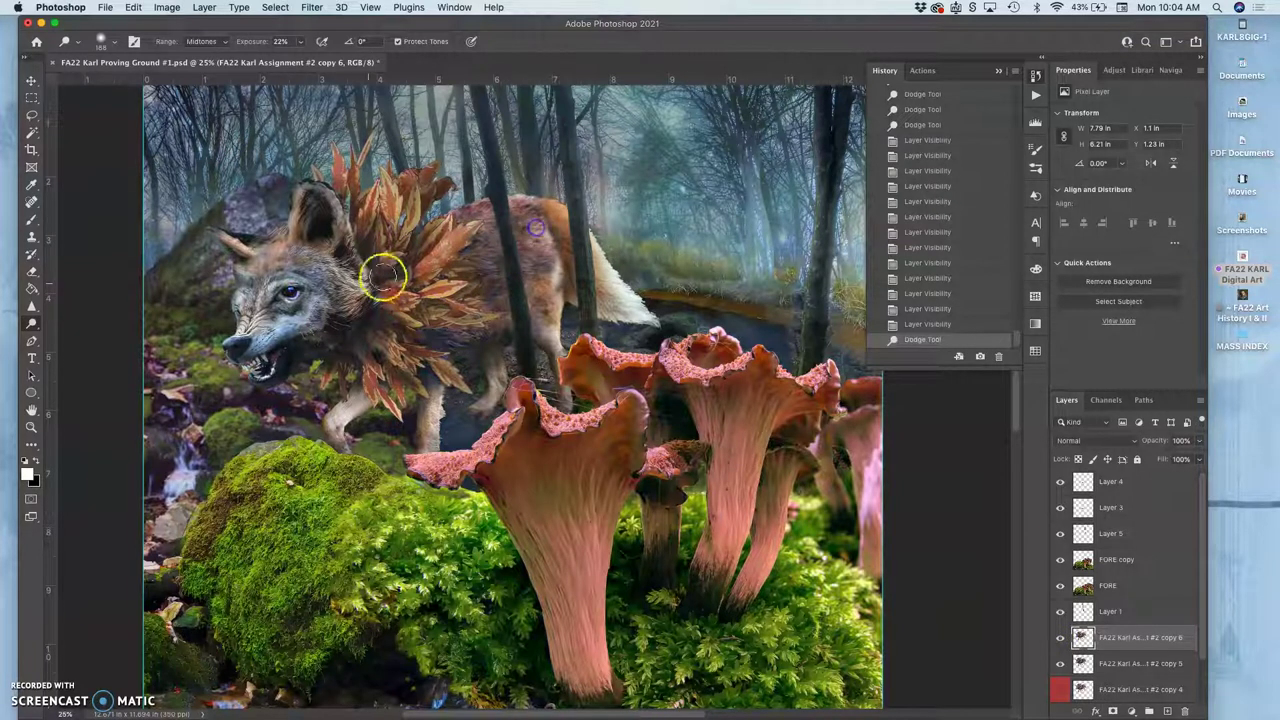
mouse_move(351, 289)
left_mouse_down()
mouse_move(320, 278)
mouse_move(314, 292)
left_mouse_up()
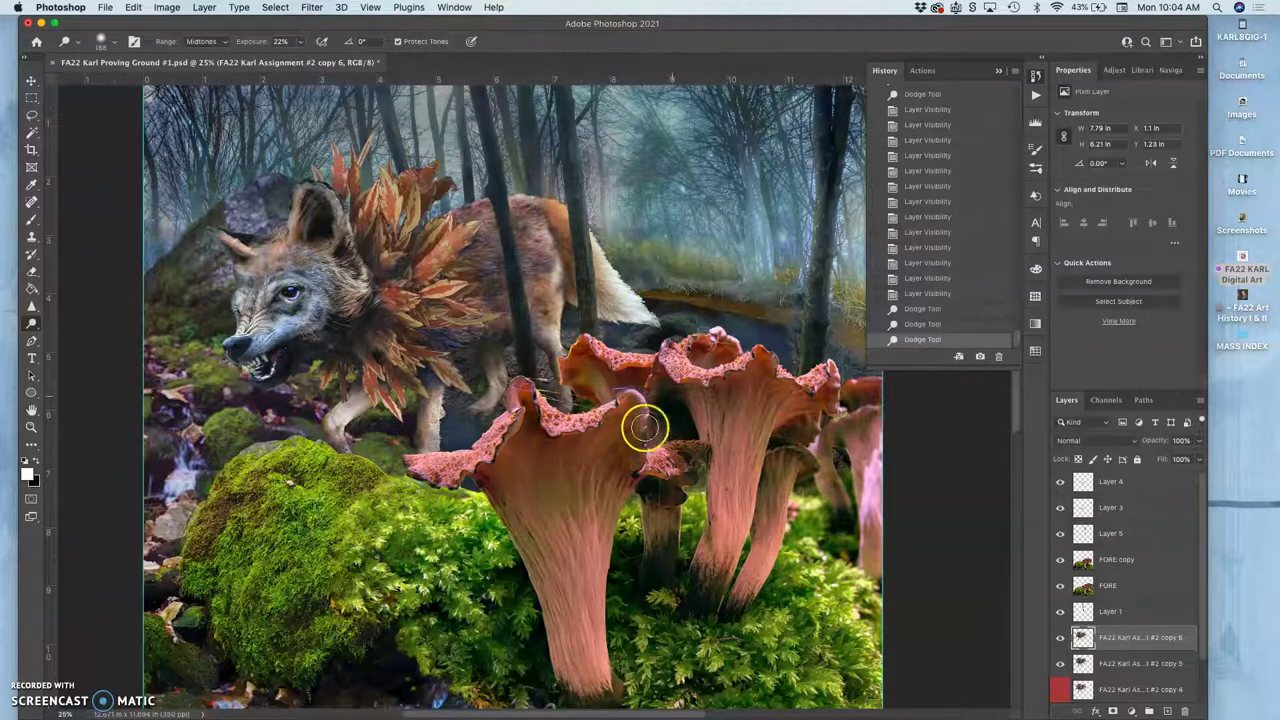
left_click(558, 217)
left_click_drag(474, 377, 509, 402)
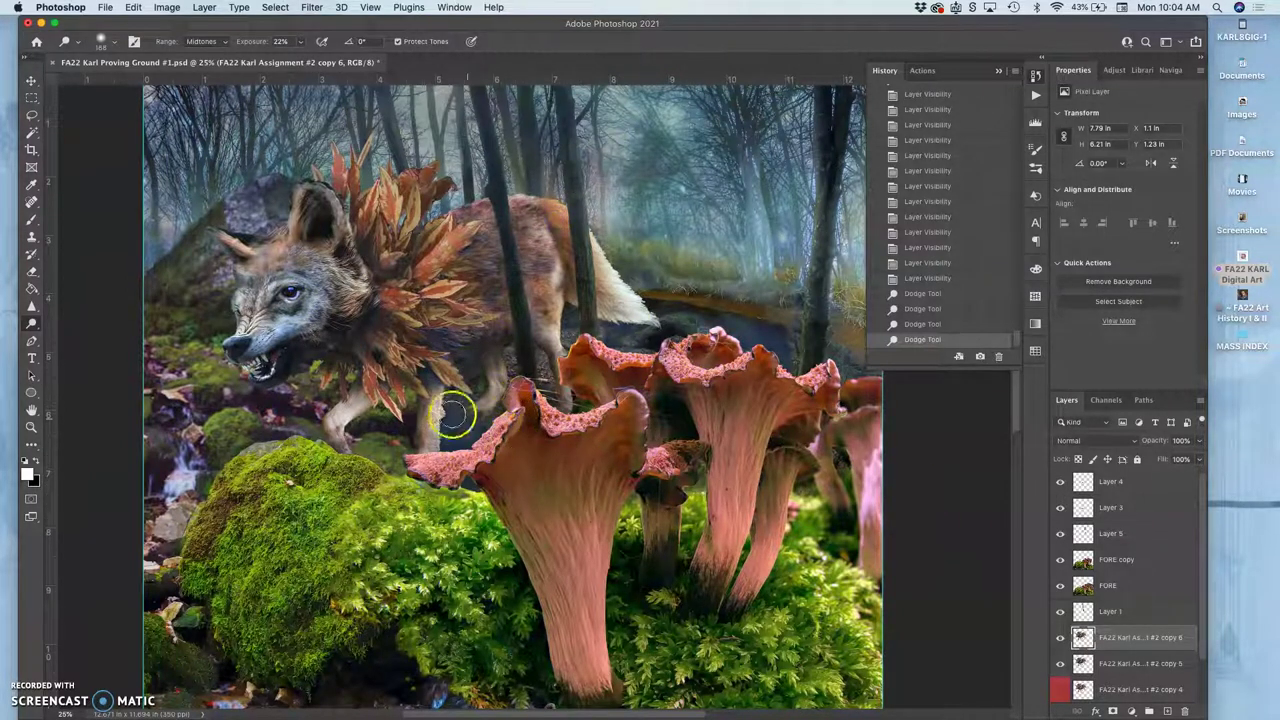
left_click(265, 284)
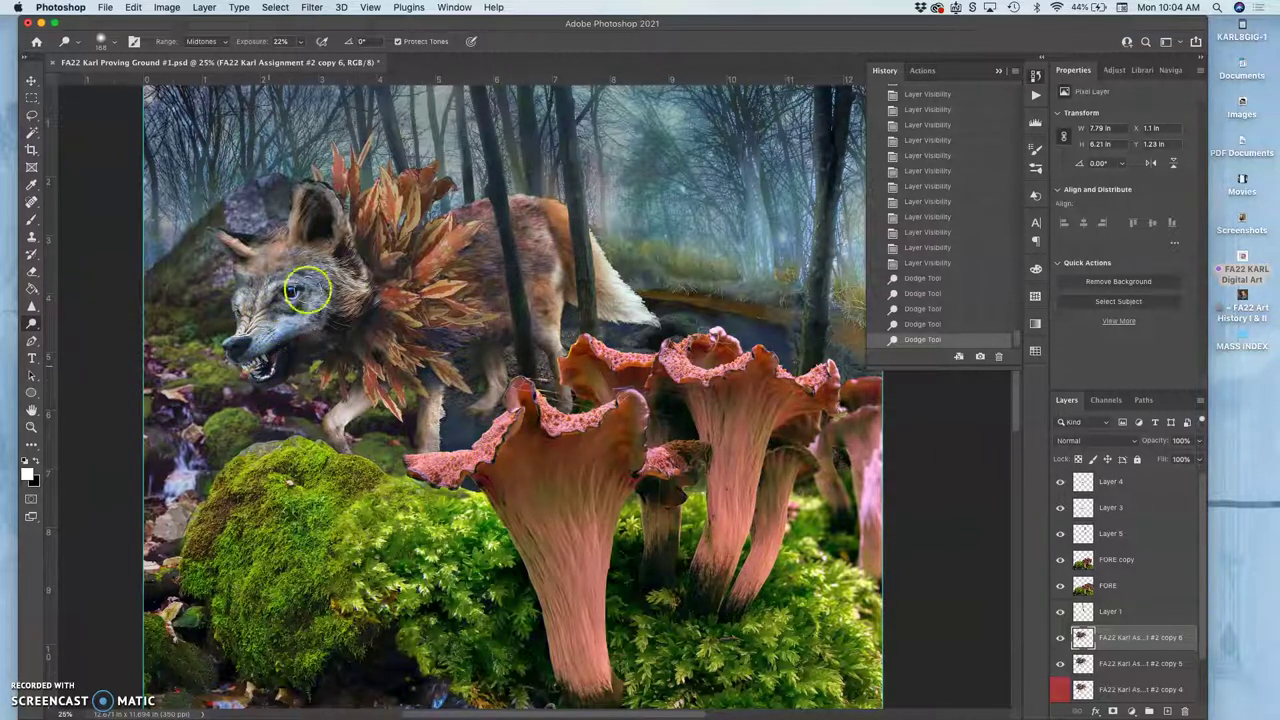
left_click(1061, 637)
left_click(1061, 637)
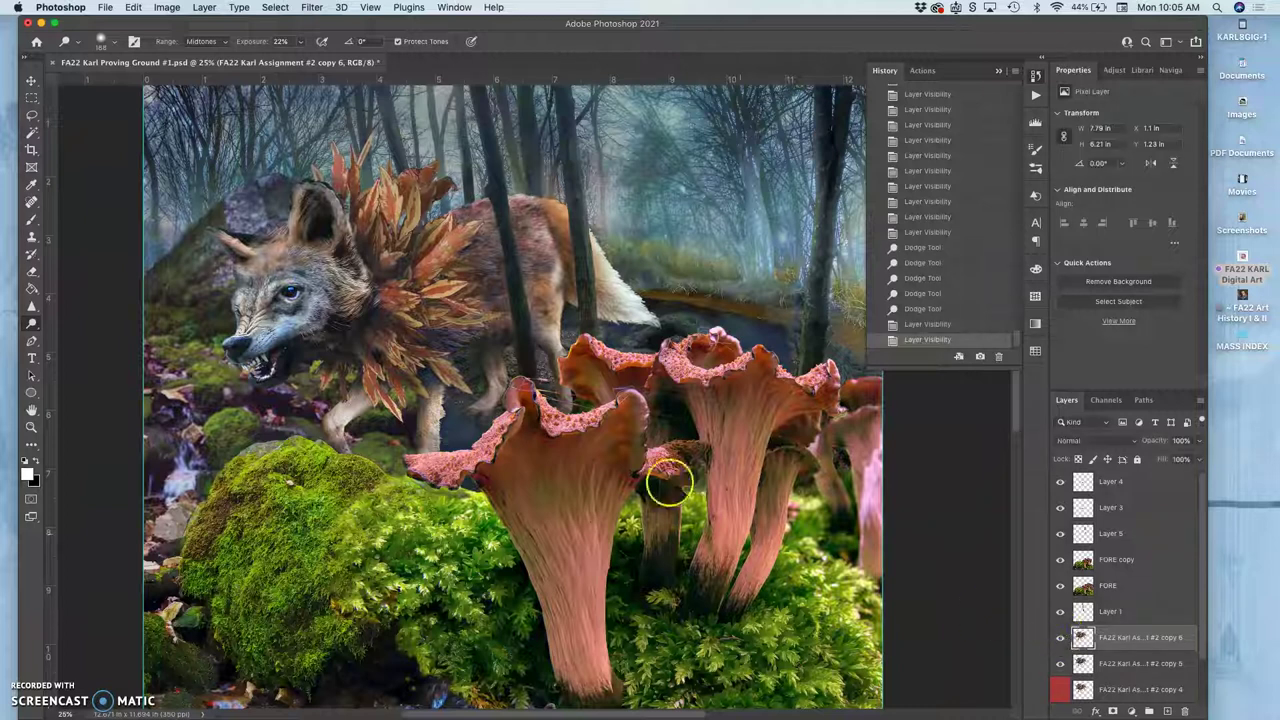
Set up the Burn tool for midtones with a 428 px brush, 0% hardness and 18% exposure.
right_click(31, 322)
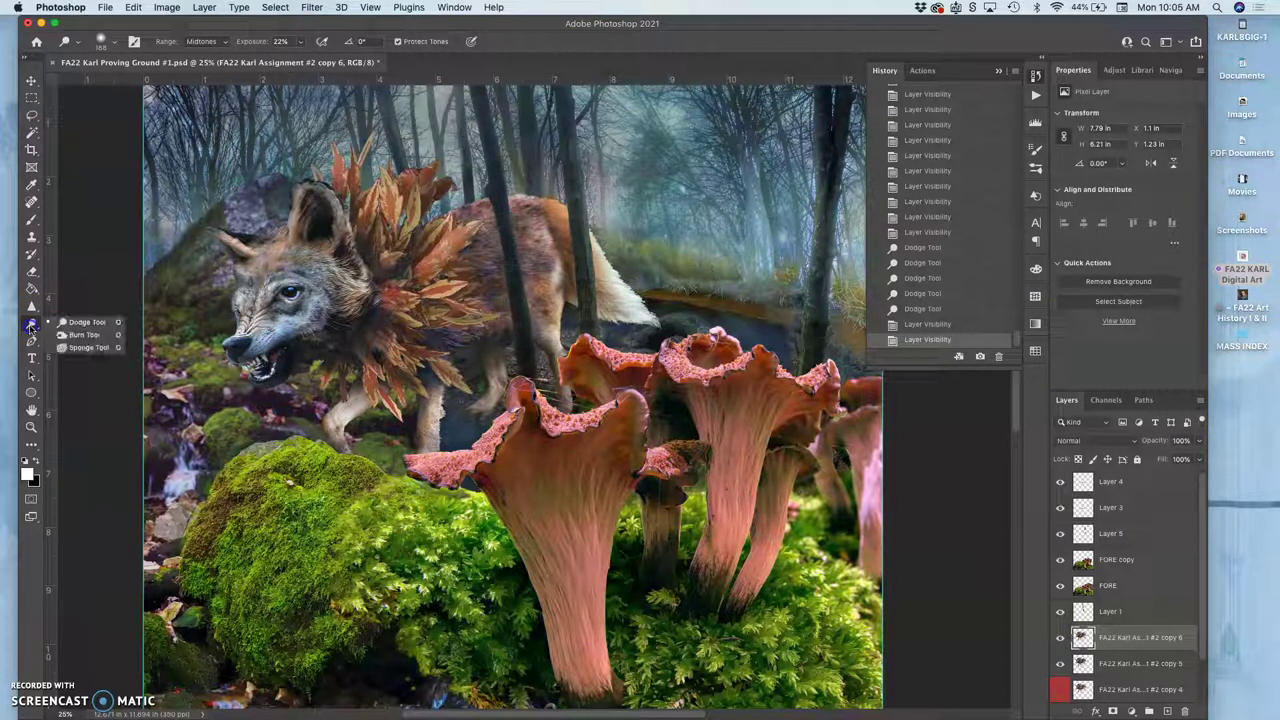
left_click(80, 334)
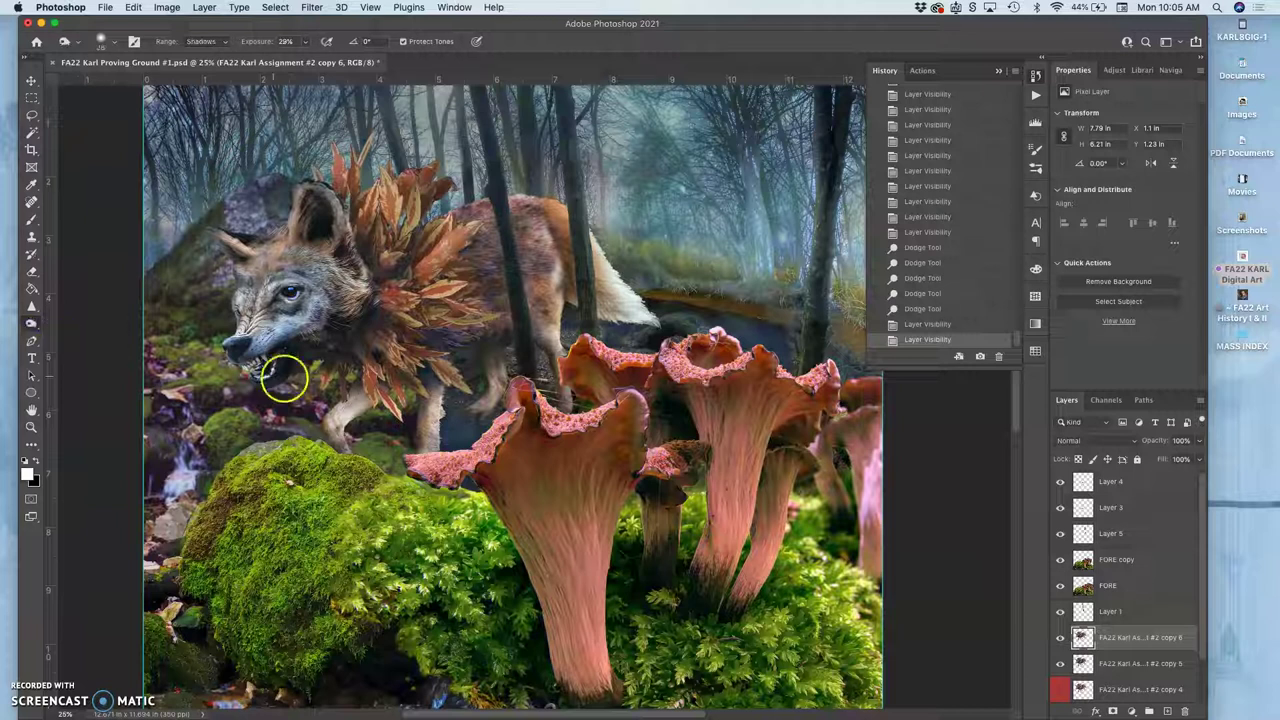
left_click(218, 42)
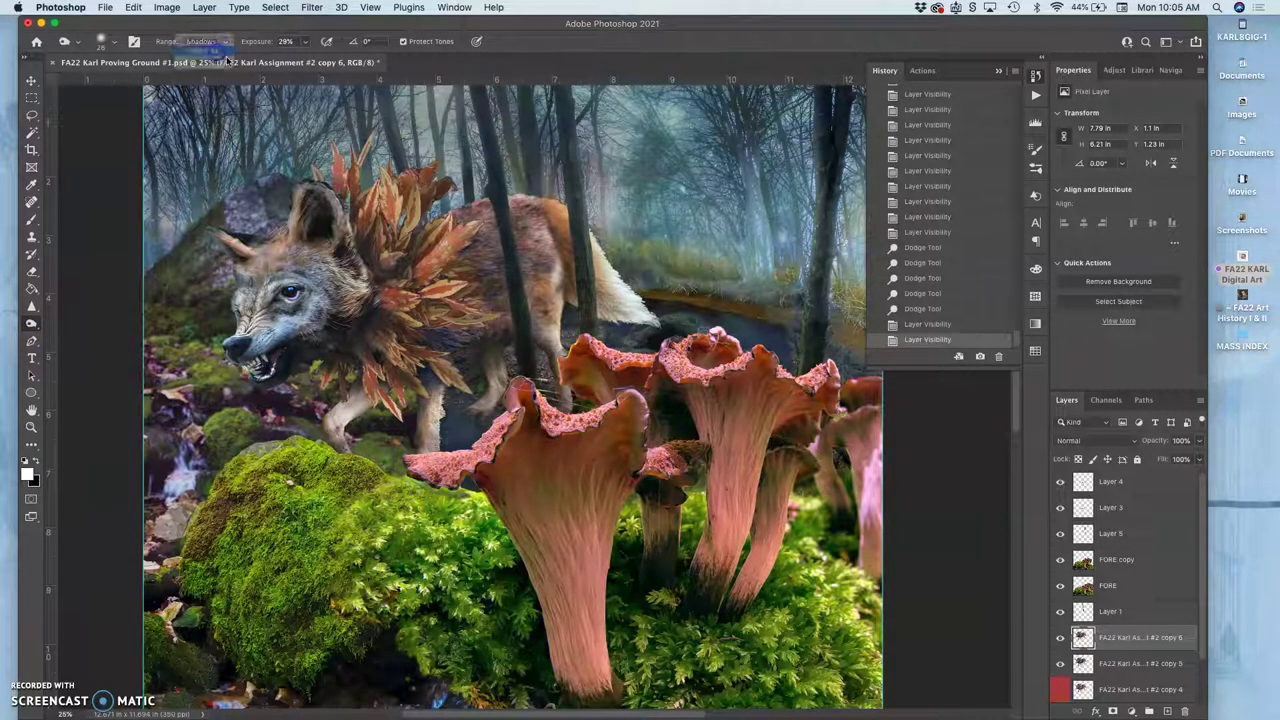
left_click(205, 50)
left_click(115, 46)
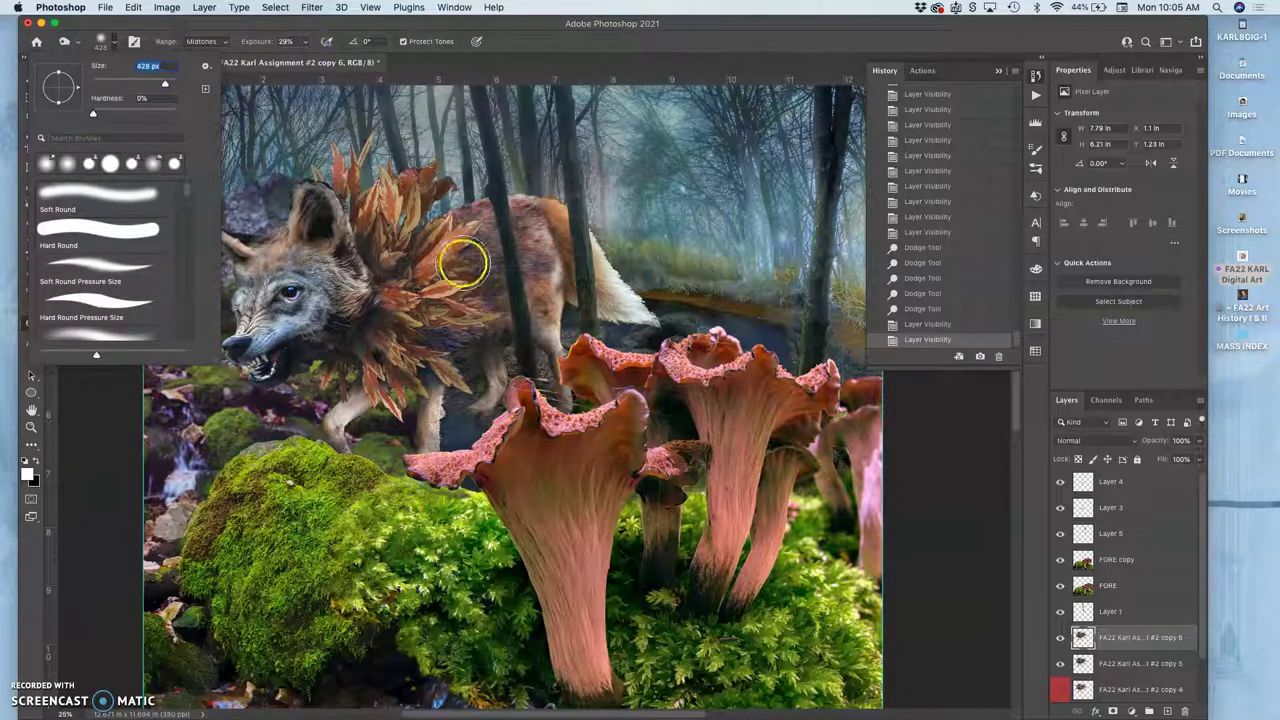
left_click(307, 41)
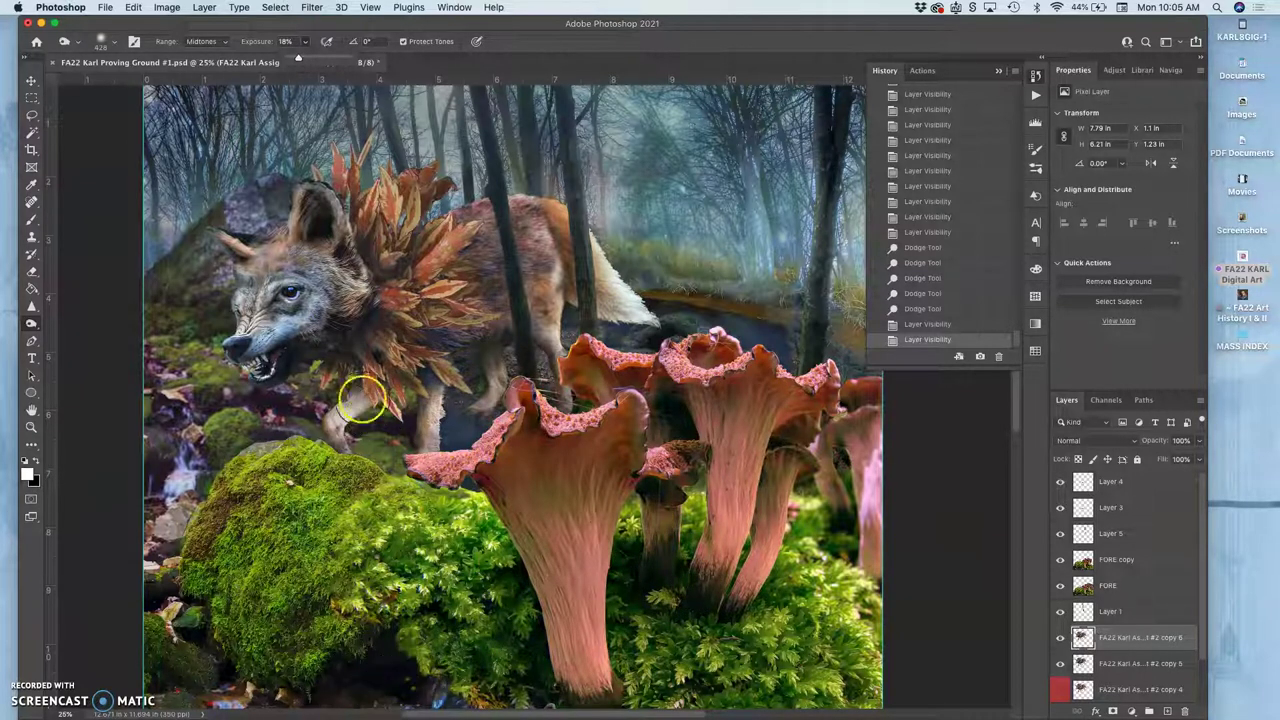
Burn shadows into the wolf's front legs, front paw and the lower feathers of its ruff.
left_click(353, 398)
left_click(357, 385)
left_click(340, 377)
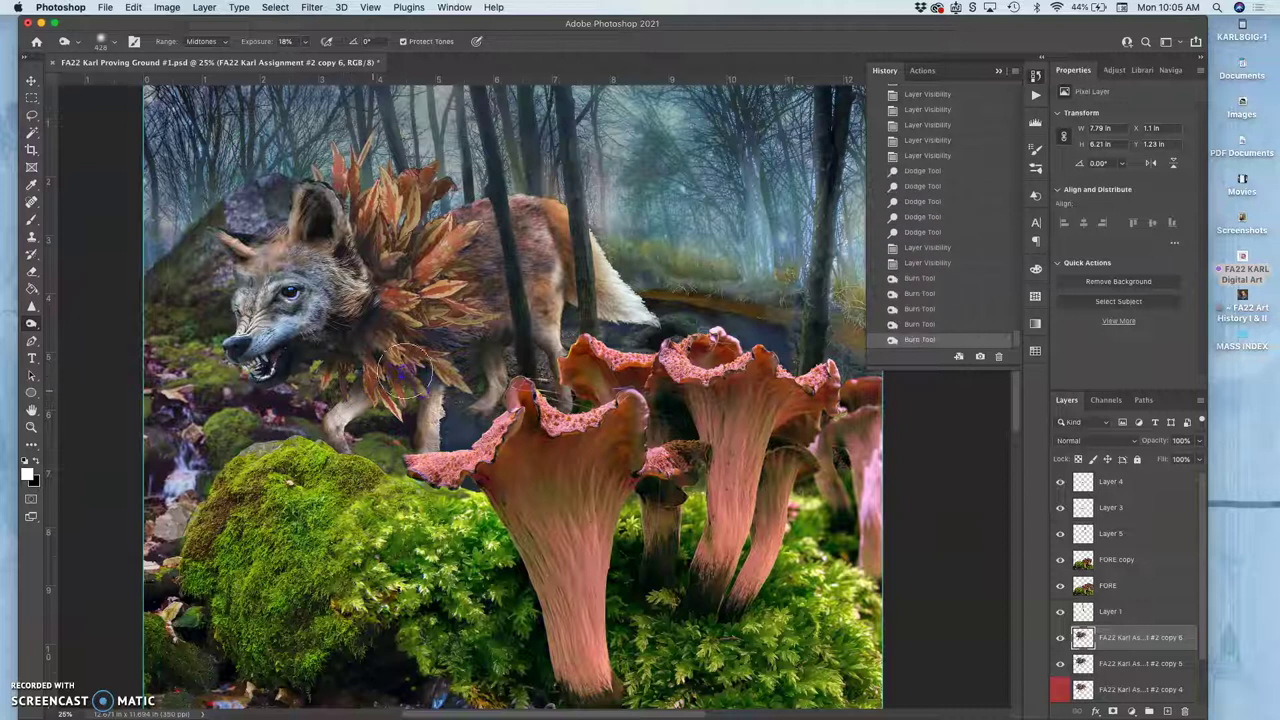
left_click(405, 365)
left_click(449, 349)
left_click(432, 367)
left_click(412, 420)
left_click(428, 424)
left_click(420, 410)
left_click(428, 430)
left_click(340, 420)
left_click(333, 424)
left_click(337, 428)
Burn shadows along the wolf's belly, hind leg, chest, neck and flank to deepen the underside.
left_click(455, 398)
left_click(490, 388)
left_click(499, 351)
left_click(499, 359)
left_click(514, 386)
left_click(439, 374)
left_click(317, 342)
mouse_move(317, 343)
left_mouse_down()
mouse_move(315, 309)
mouse_move(265, 360)
mouse_move(457, 292)
mouse_move(555, 302)
mouse_move(550, 270)
mouse_move(556, 310)
mouse_move(602, 315)
mouse_move(580, 293)
mouse_move(610, 320)
mouse_move(652, 320)
mouse_move(566, 249)
mouse_move(465, 268)
mouse_move(416, 297)
mouse_move(395, 311)
mouse_move(419, 302)
mouse_move(453, 329)
mouse_move(387, 358)
mouse_move(347, 323)
mouse_move(339, 279)
mouse_move(303, 344)
mouse_move(346, 262)
left_mouse_up()
mouse_move(392, 366)
left_mouse_down()
mouse_move(437, 309)
mouse_move(426, 342)
mouse_move(451, 356)
mouse_move(406, 386)
mouse_move(424, 390)
mouse_move(380, 428)
mouse_move(417, 423)
mouse_move(421, 490)
left_mouse_up()
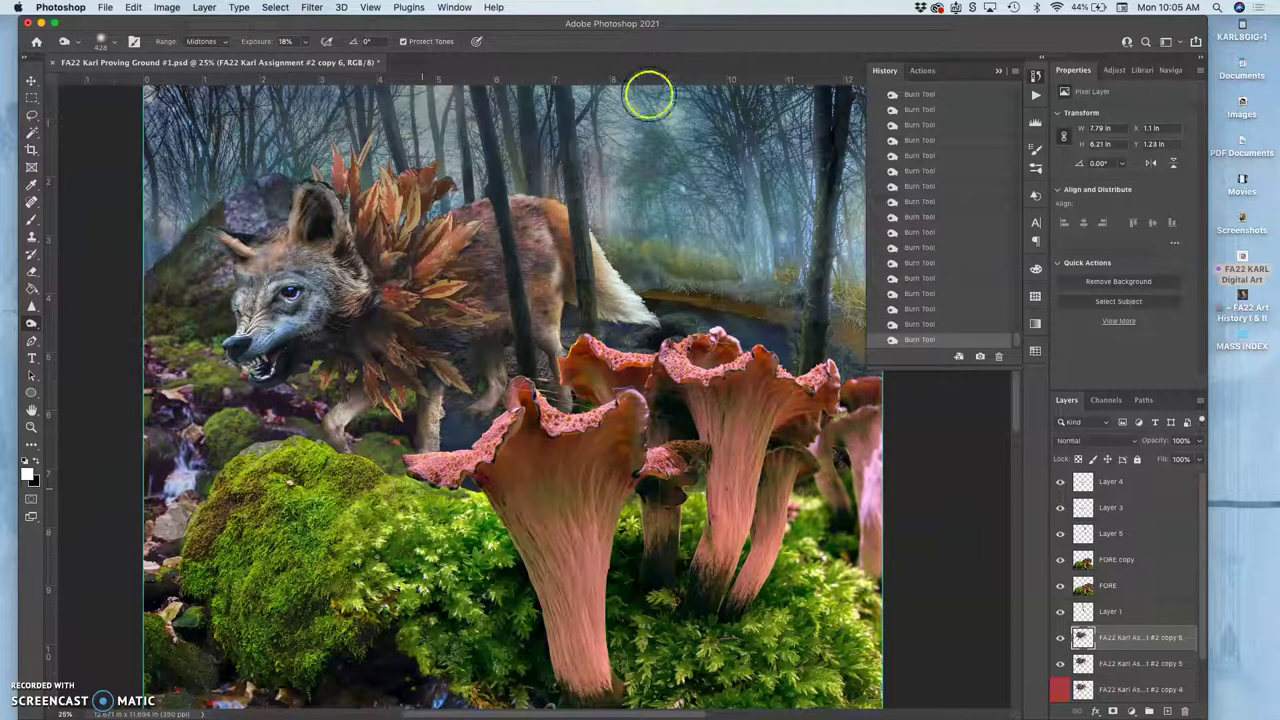
mouse_move(553, 302)
left_mouse_down()
mouse_move(491, 337)
mouse_move(501, 304)
mouse_move(488, 331)
mouse_move(451, 349)
left_mouse_up()
left_click(483, 335)
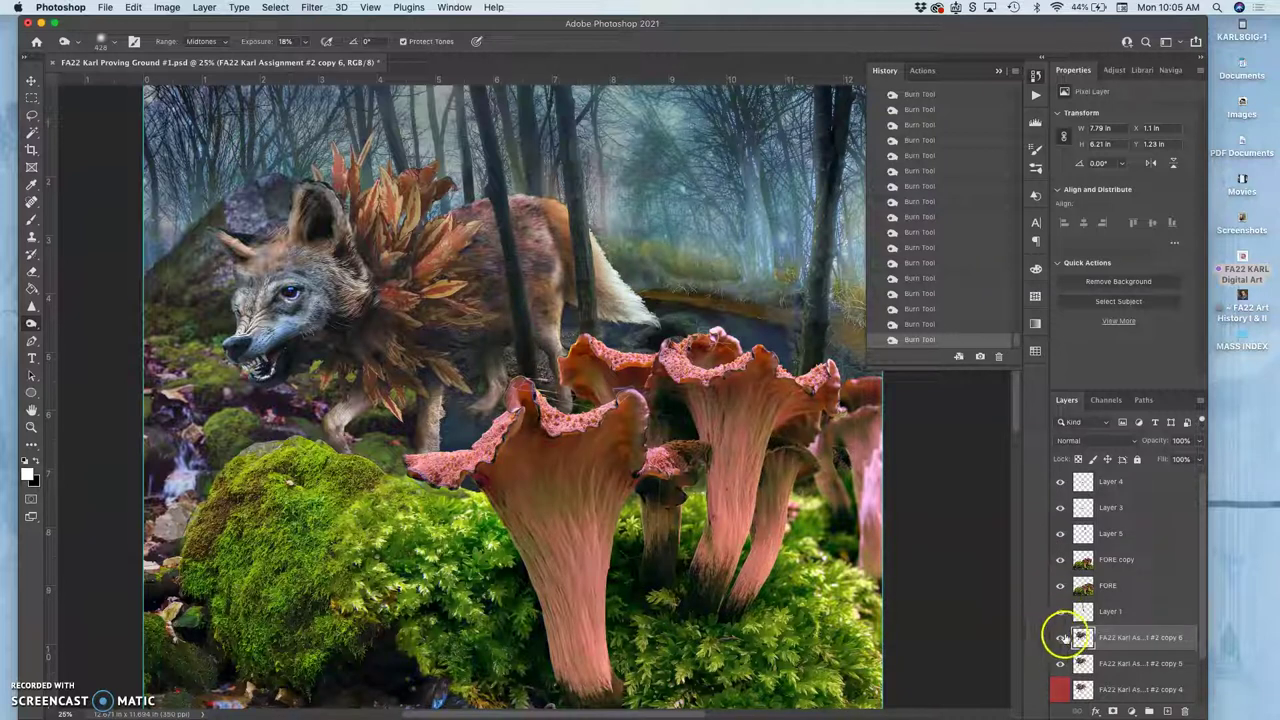
Compare the dodged and burned "#2 copy 6" layer with "#2 copy 5" by repeatedly hiding and showing it.
left_click(1060, 638)
left_click(1060, 638)
left_click(1061, 639)
left_click(1062, 640)
left_click(1061, 639)
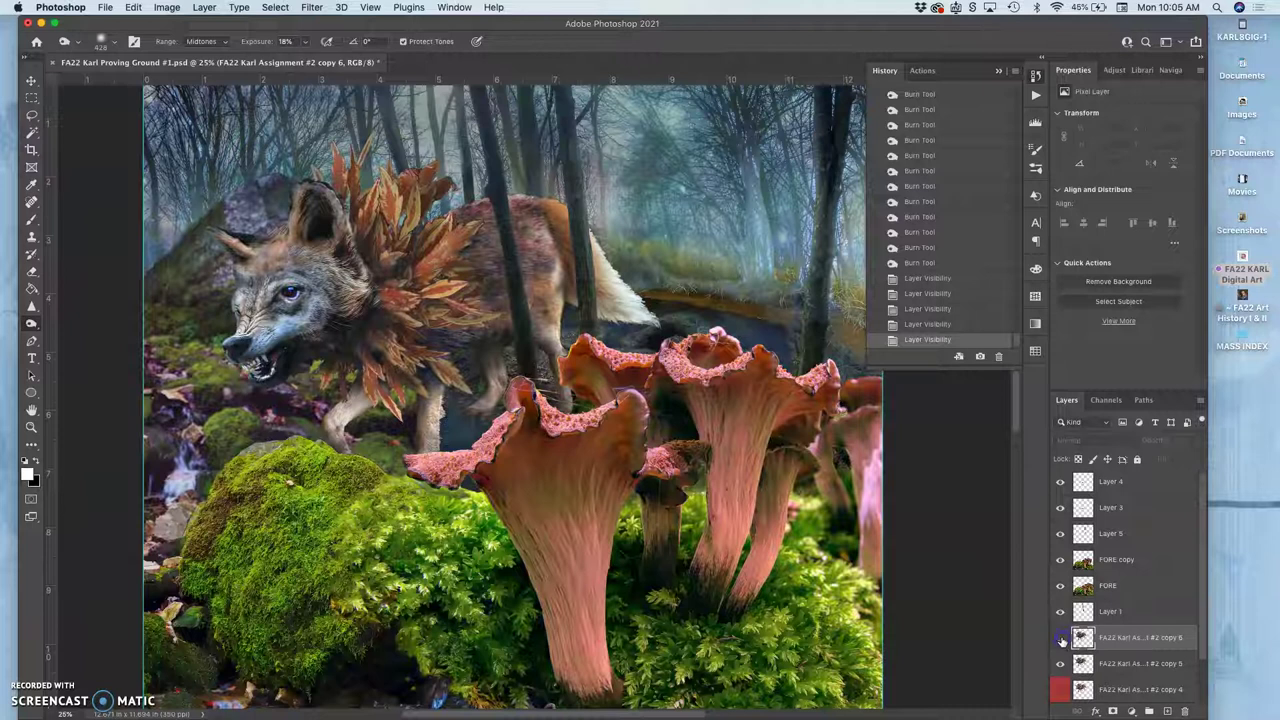
left_click(1061, 639)
left_click(1061, 639)
left_click(1061, 639)
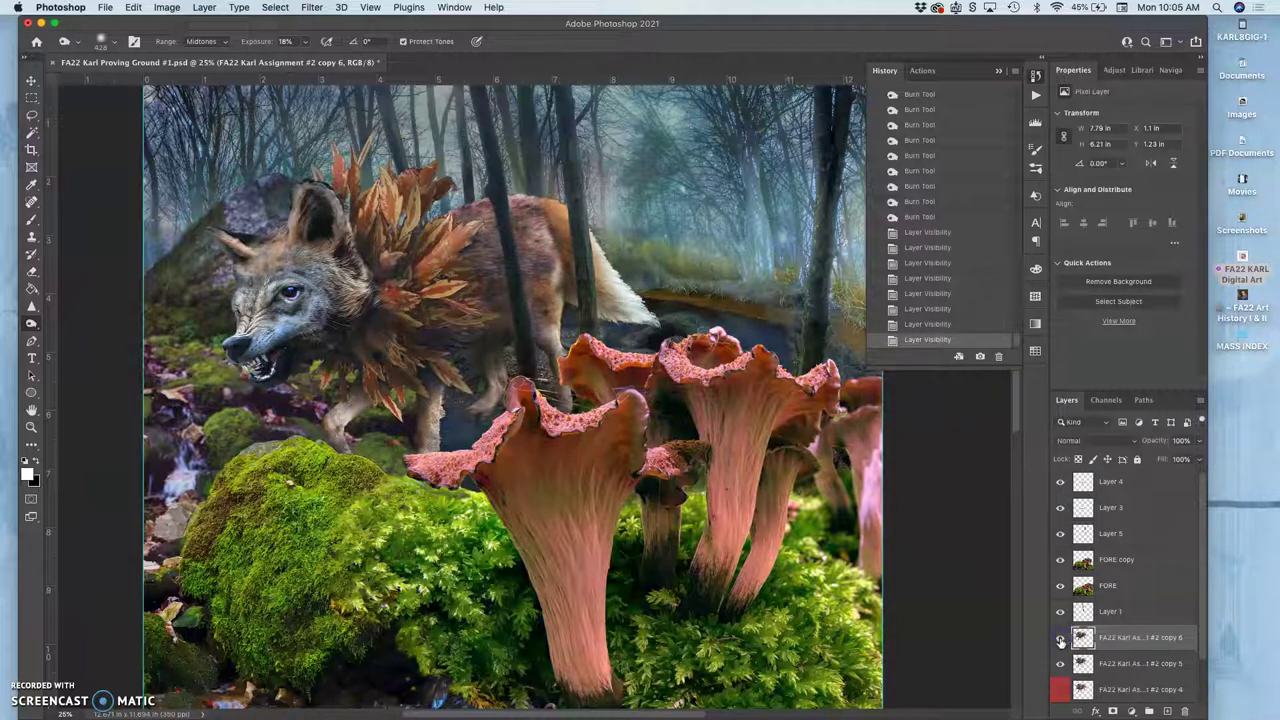
left_click(1061, 639)
left_click(1061, 639)
left_click(1061, 639)
left_click(1060, 641)
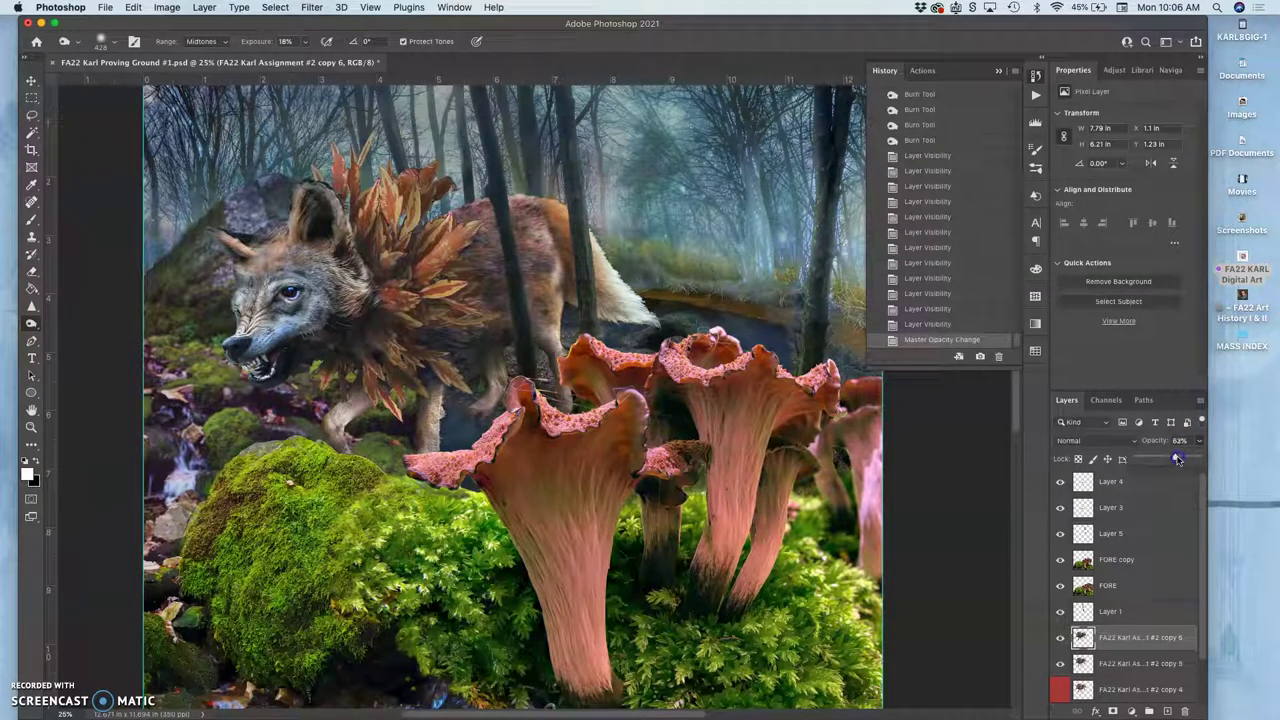
Lower the opacity of the "#2 copy 6" wolf layer to 78%.
left_click_drag(1193, 456, 1176, 458)
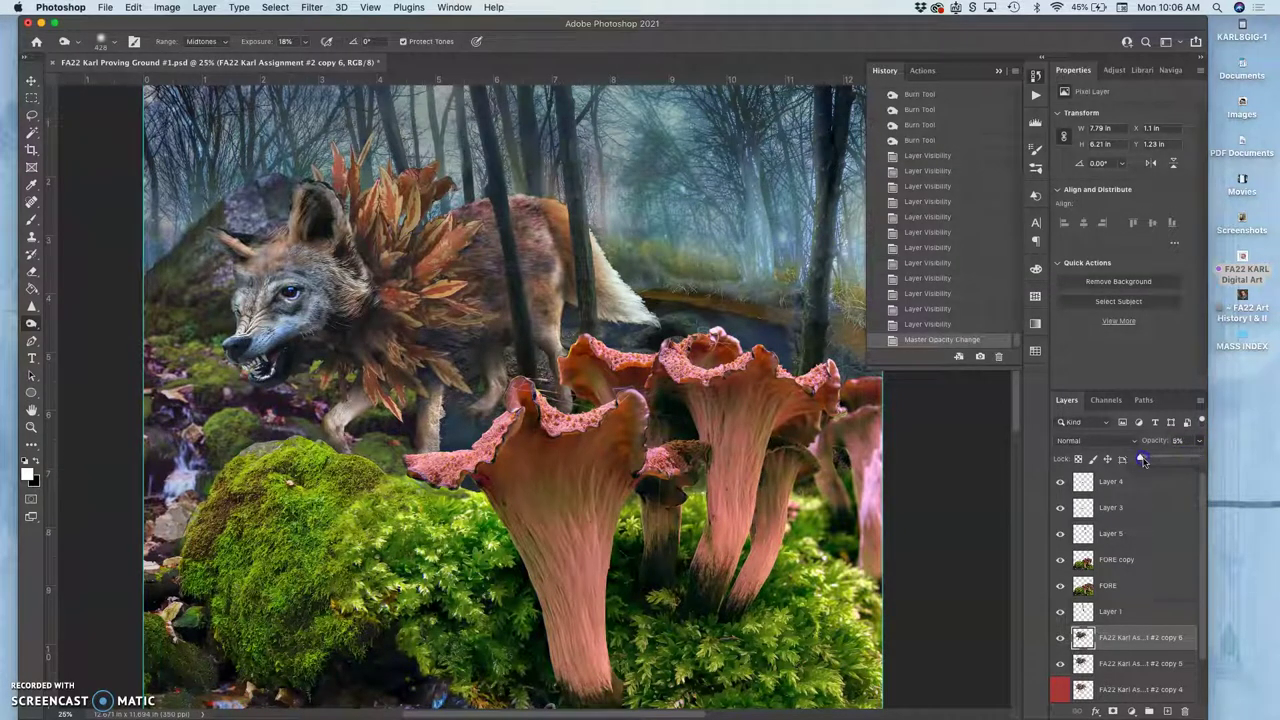
left_click(1172, 456)
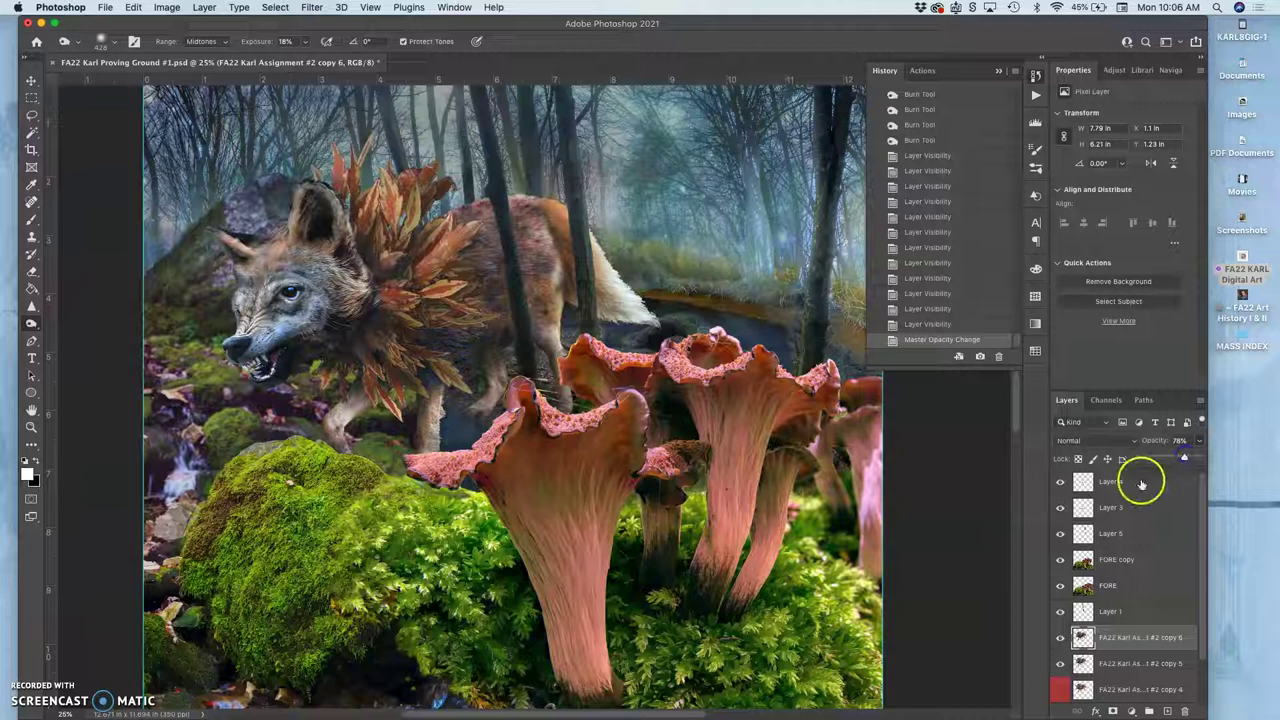
Try the Pin Light blending mode on the "#2 copy 6" layer and check it by hiding and showing the layer.
left_click(1088, 441)
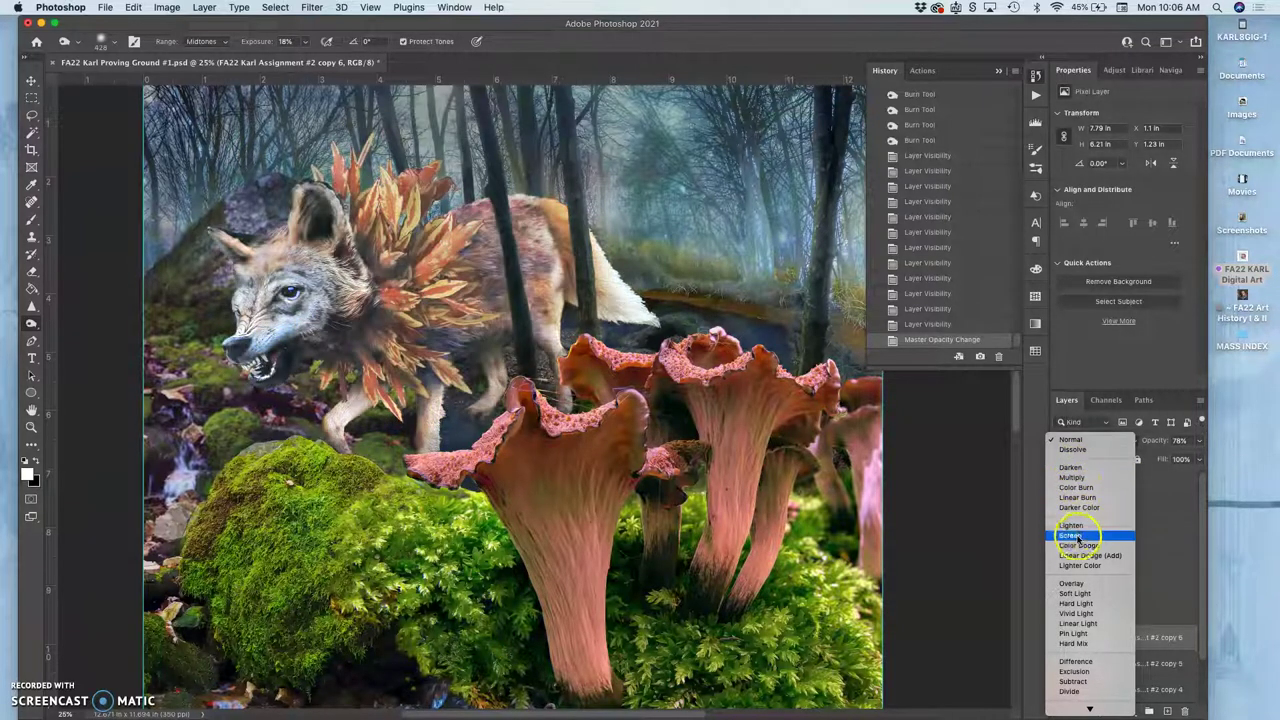
left_click(1073, 634)
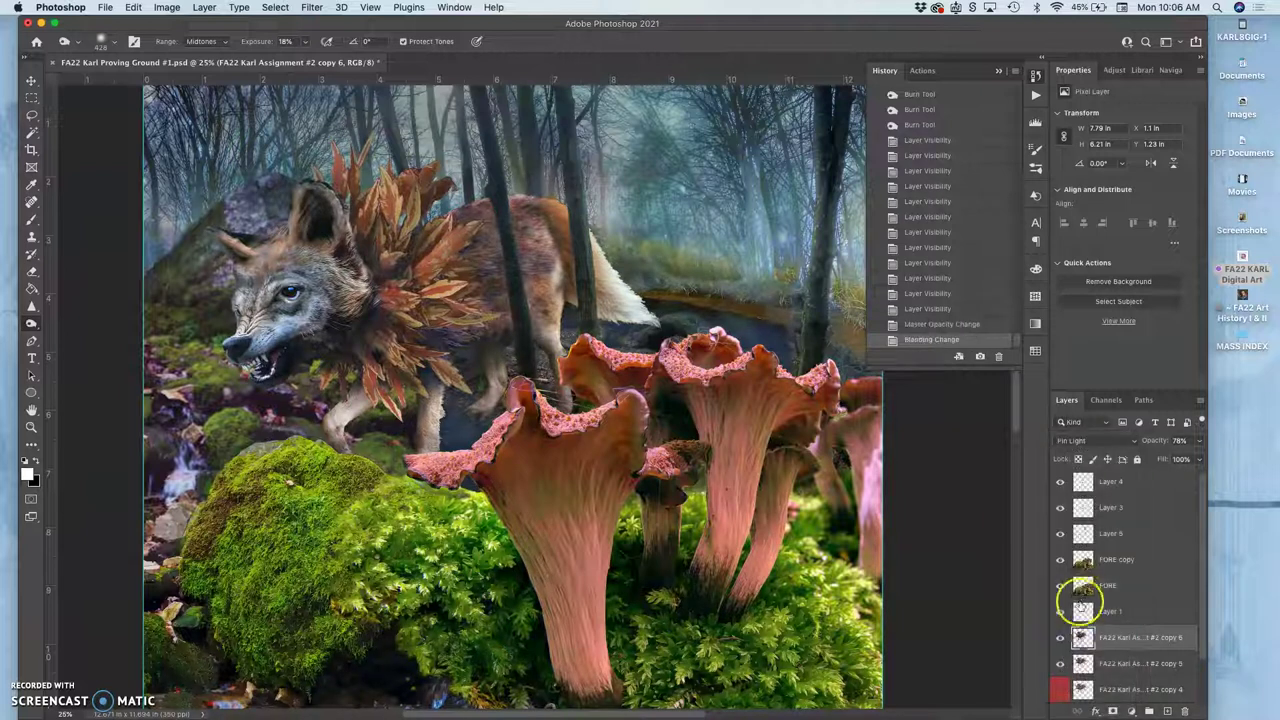
left_click(1059, 638)
left_click(1059, 638)
Try the Luminosity blending mode on the "#2 copy 6" layer and compare it with the layer beneath by toggling its visibility.
left_click(1101, 443)
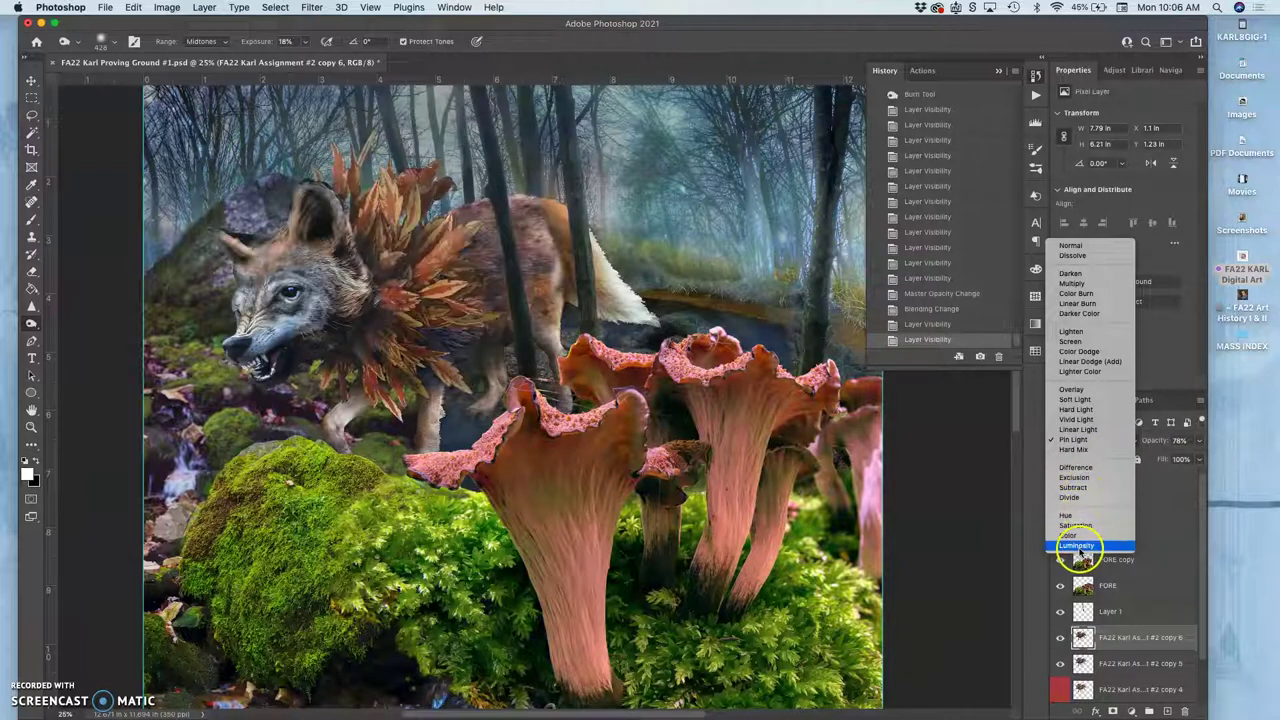
left_click(1077, 546)
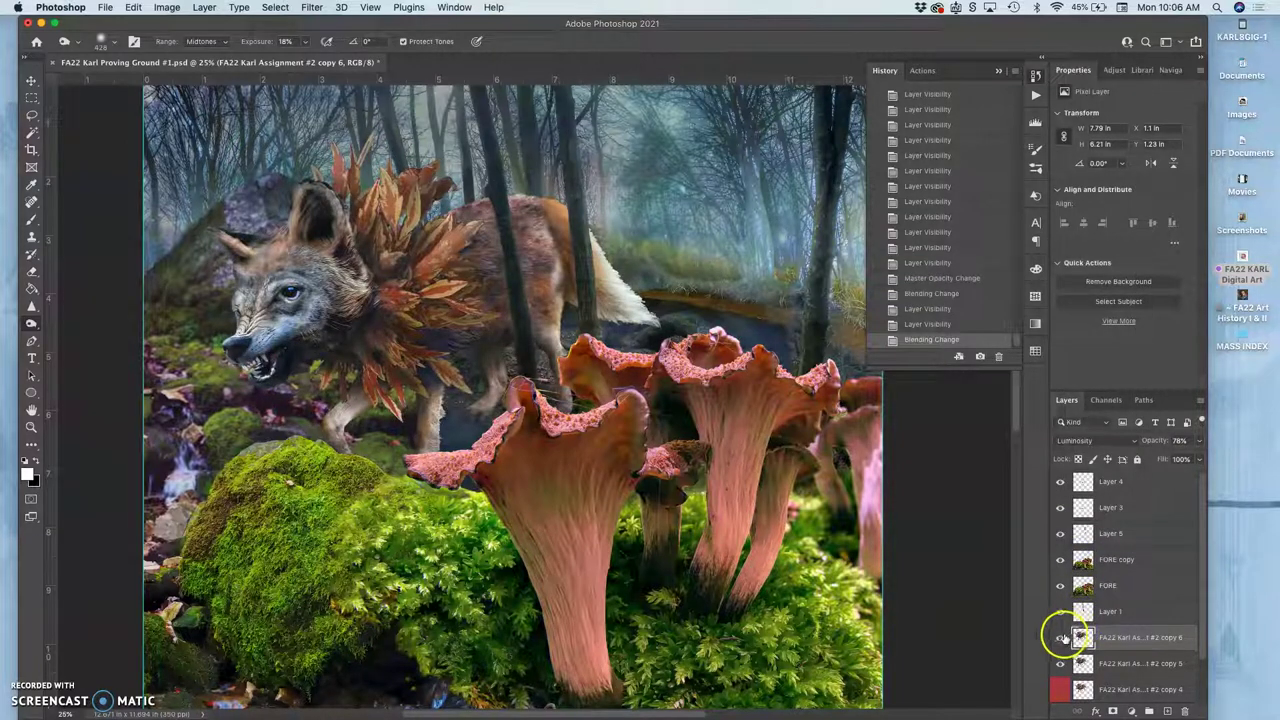
left_click(1061, 638)
left_click(1061, 638)
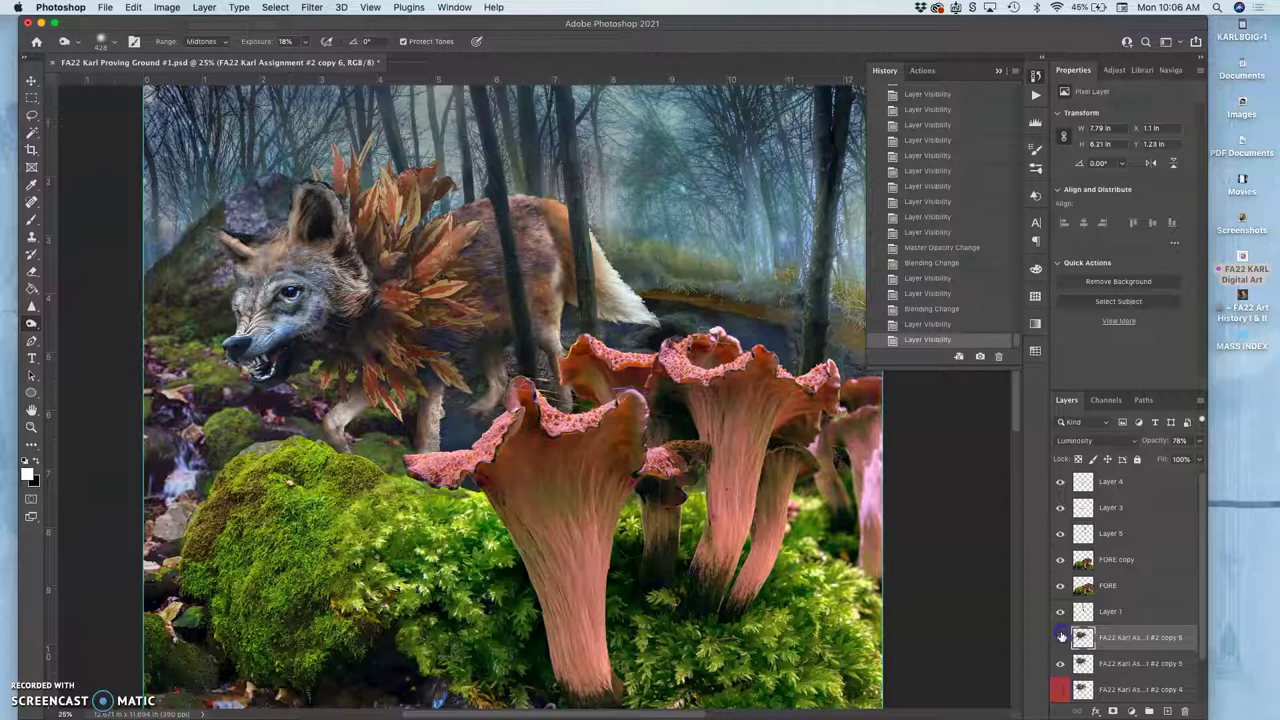
left_click(1061, 638)
left_click(1061, 638)
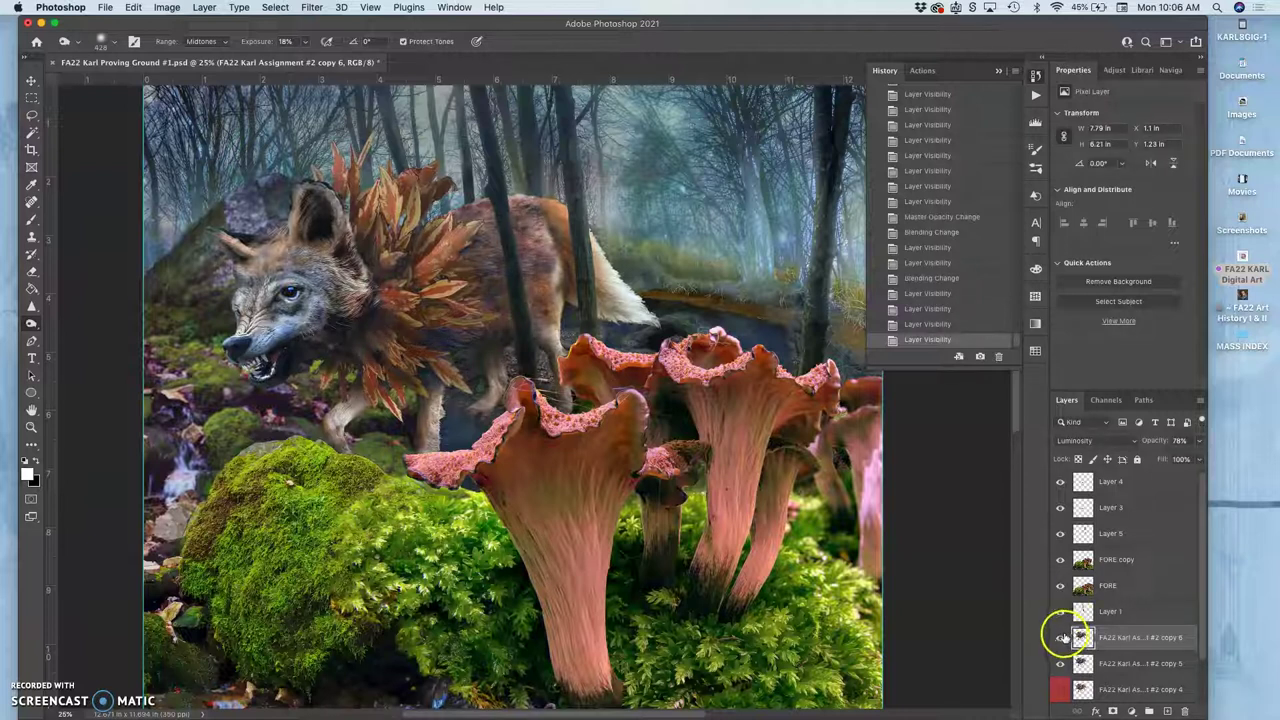
left_click(1061, 638)
left_click(1061, 637)
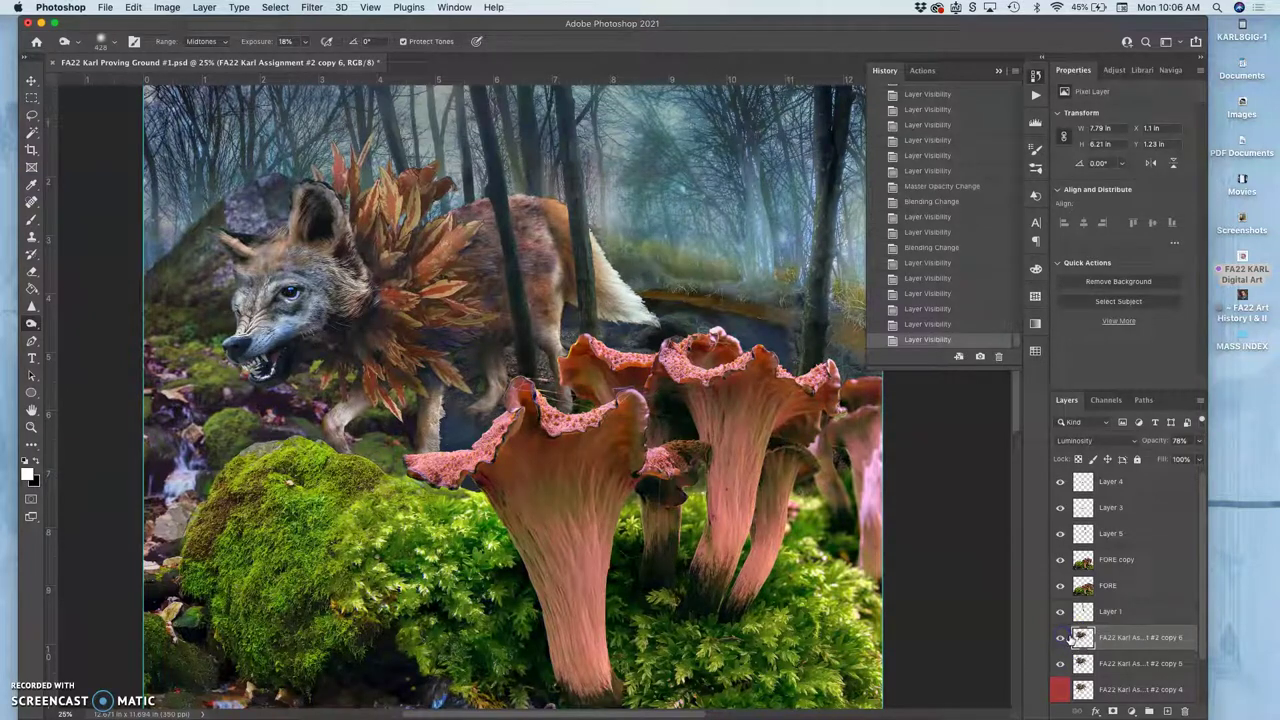
Return the "#2 copy 6" layer to Normal blending, retry Luminosity, and step back in the history to the Normal state.
left_click(1078, 440)
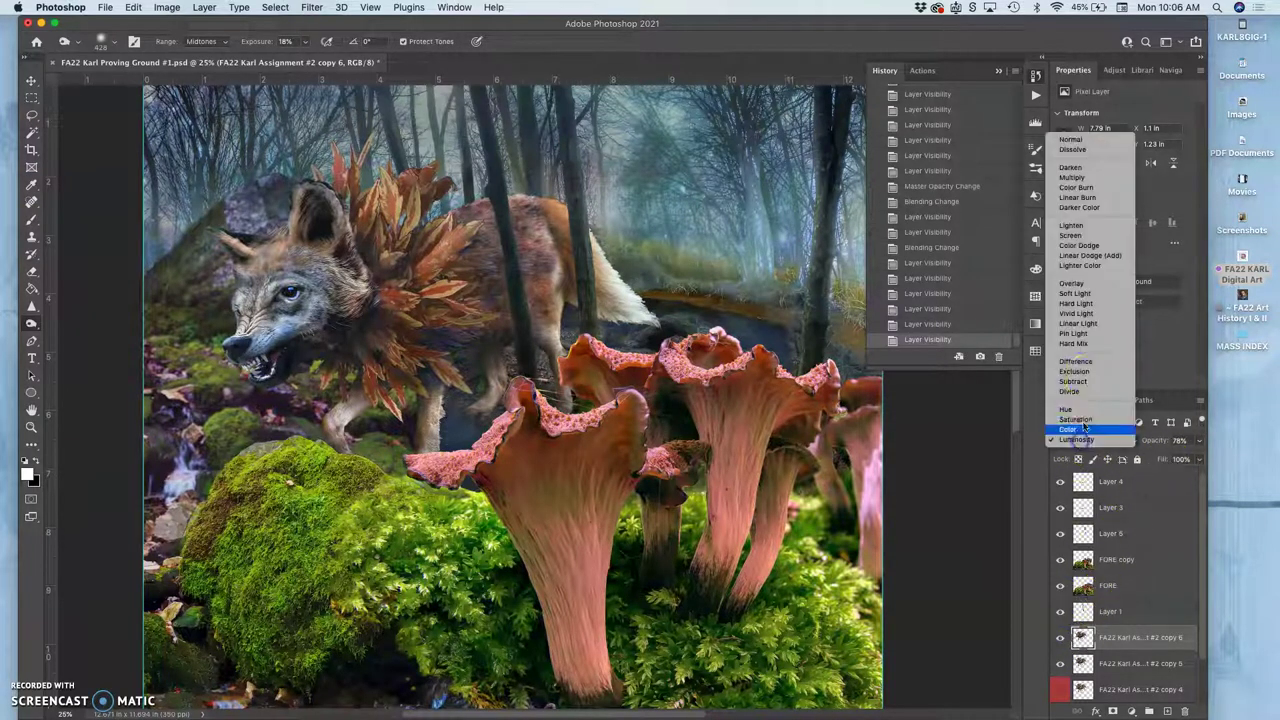
left_click(1073, 143)
left_click(1080, 439)
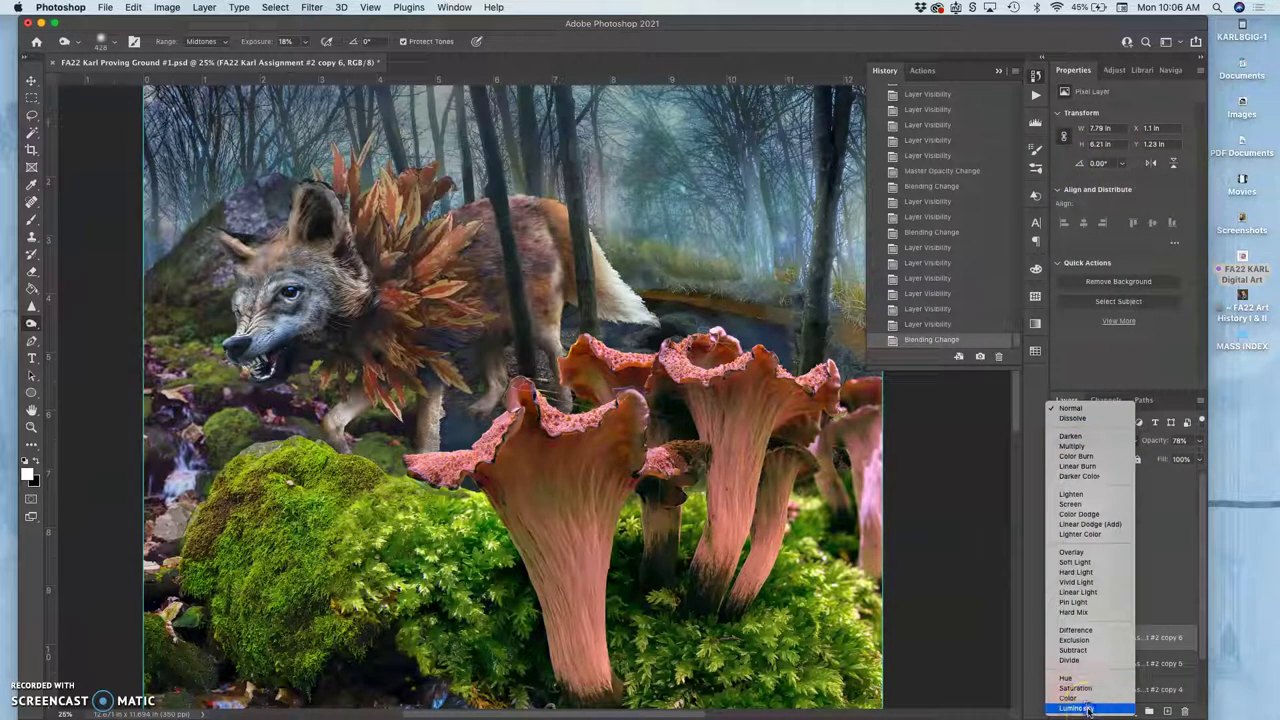
left_click(1088, 709)
left_click(932, 326)
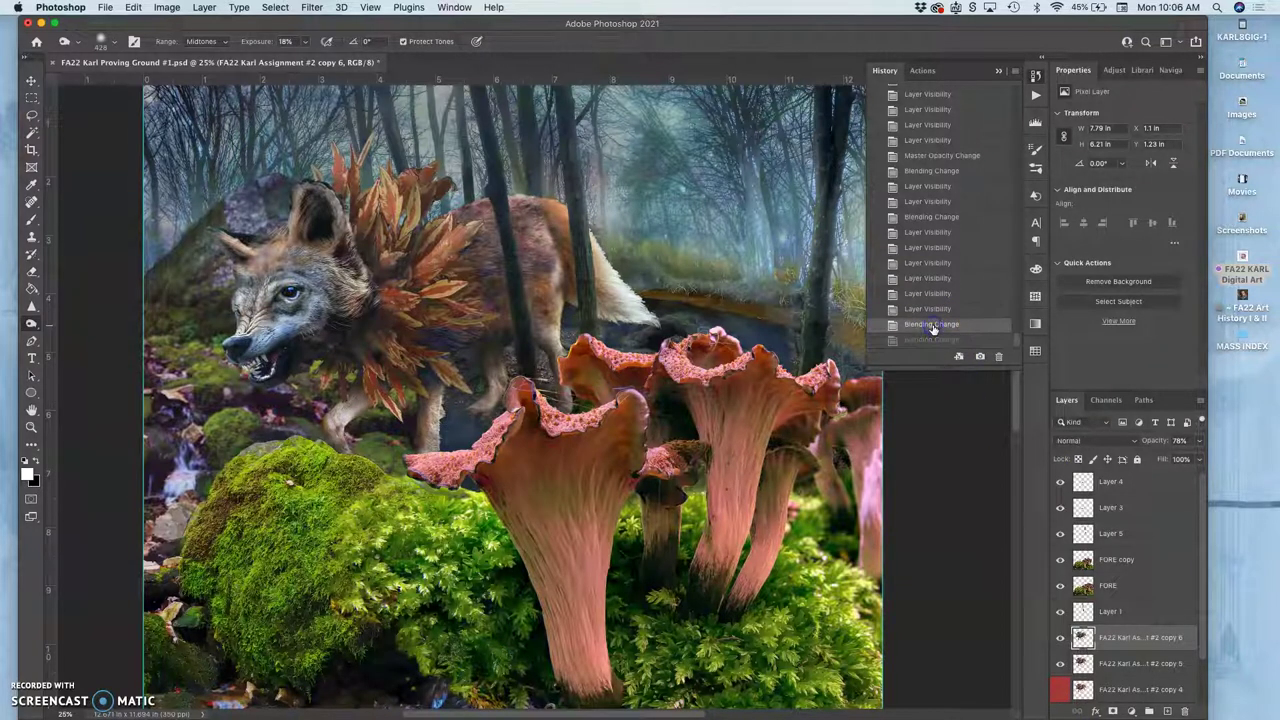